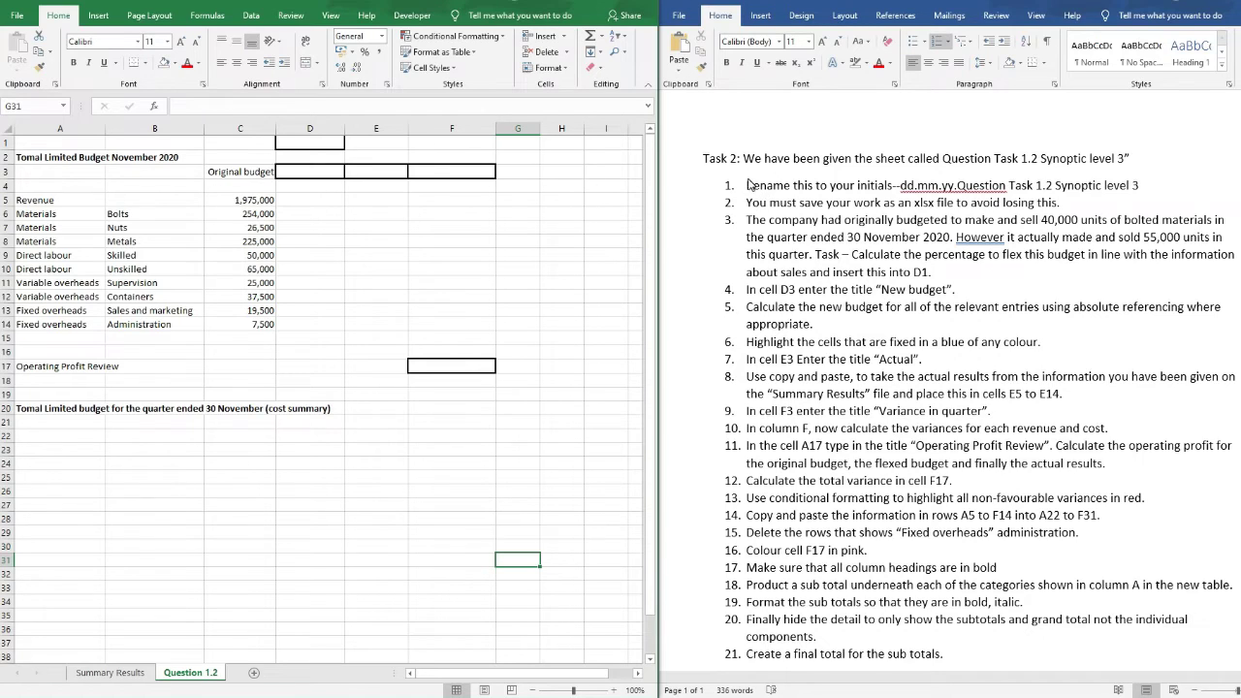
Read the renaming instruction in the task instructions document.
{"action": "key", "text": "alt+Tab"}
{"action": "left_click_drag", "start_coordinate": [945, 158], "coordinate": [1123, 158]}
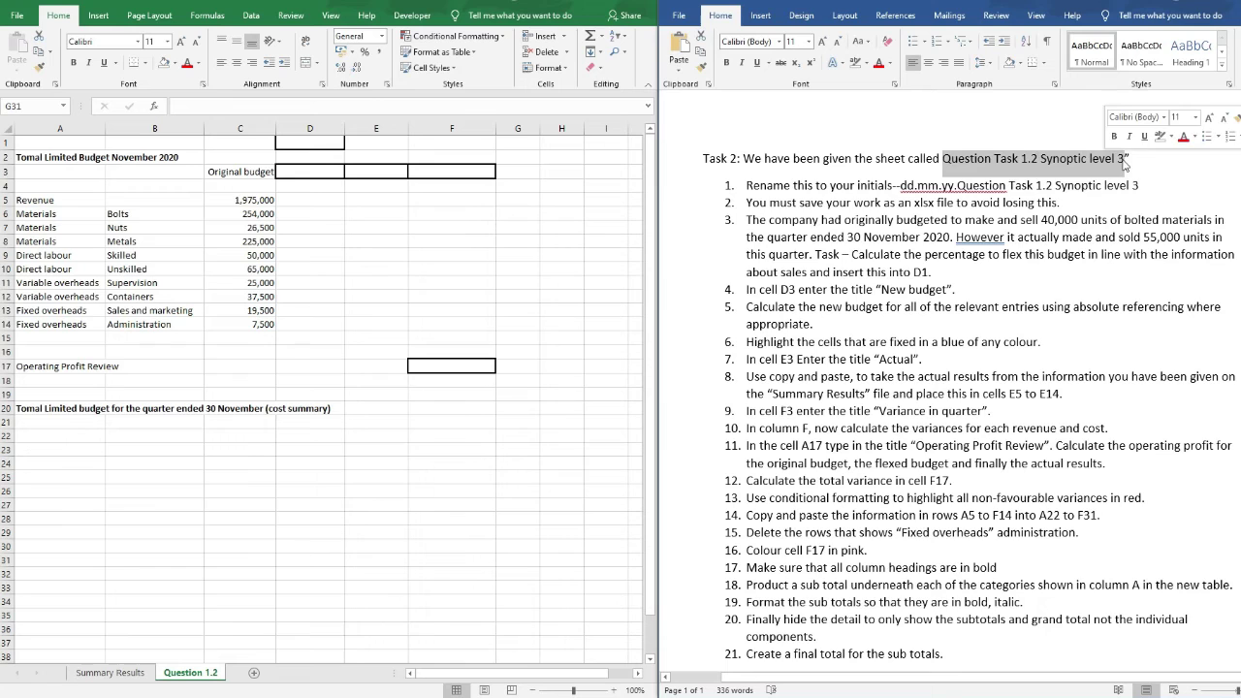
{"action": "left_click", "coordinate": [1122, 158]}
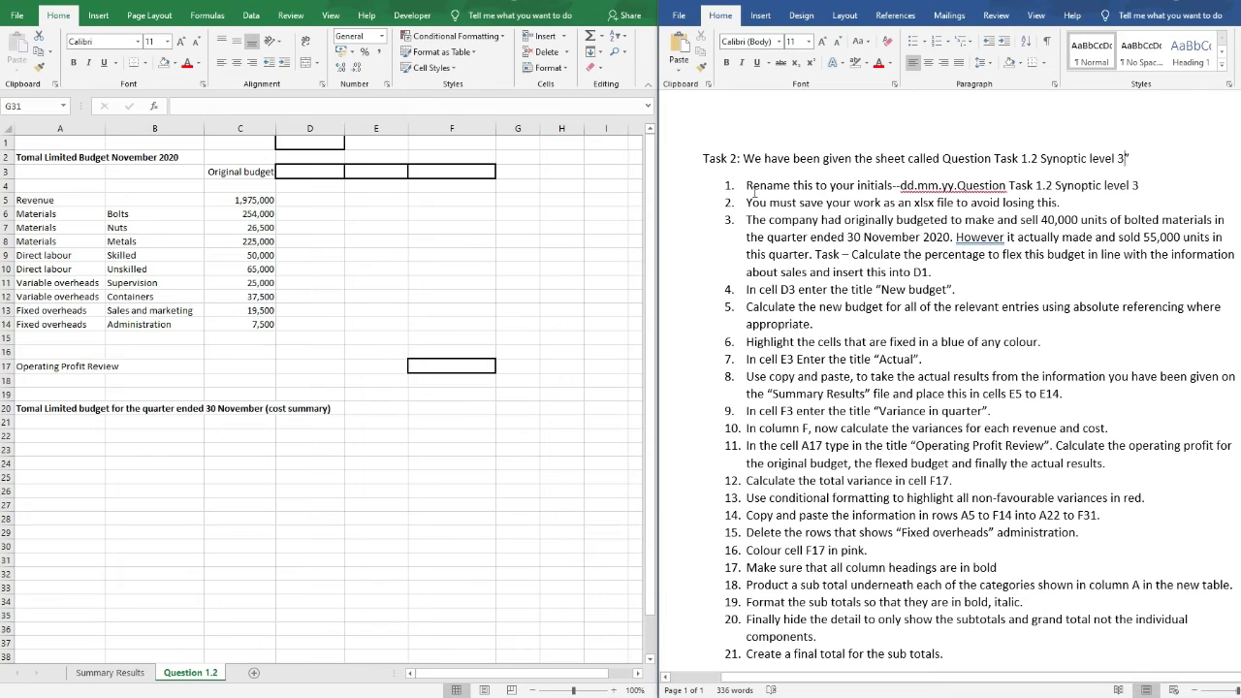
{"action": "left_click", "coordinate": [746, 184]}
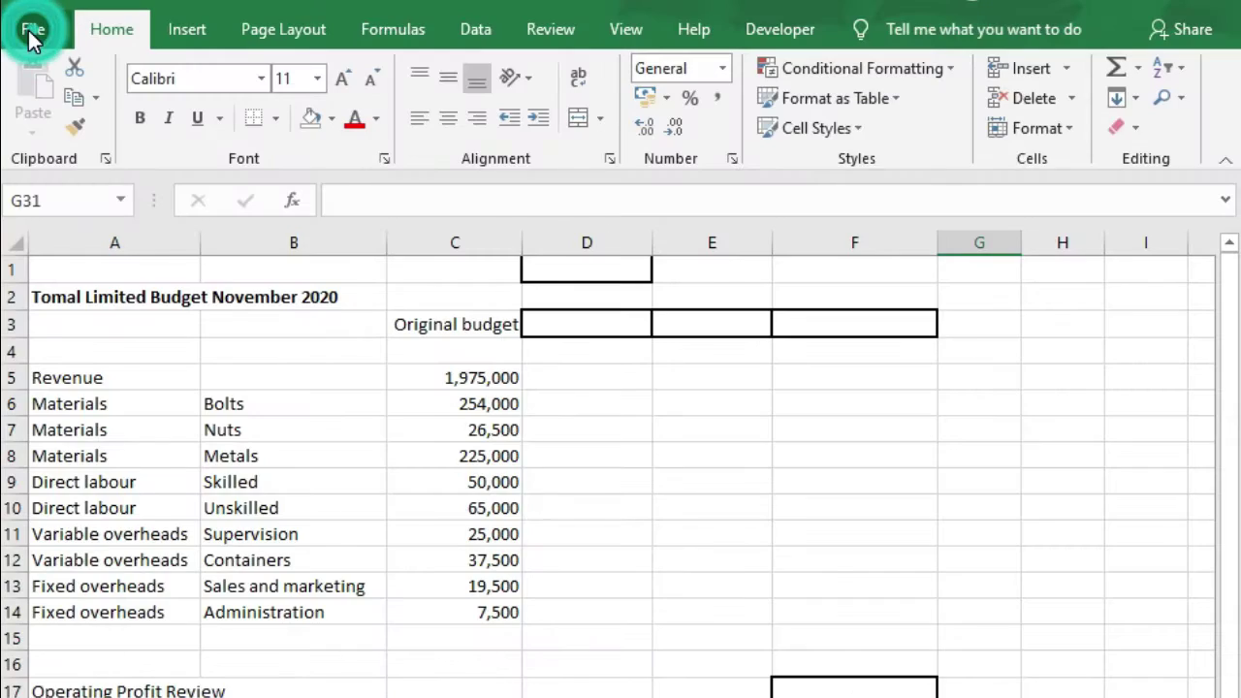
Save a copy in the Excel folder, prefixing the name with initials and '19.11.20.'.
{"action": "left_click", "coordinate": [17, 17]}
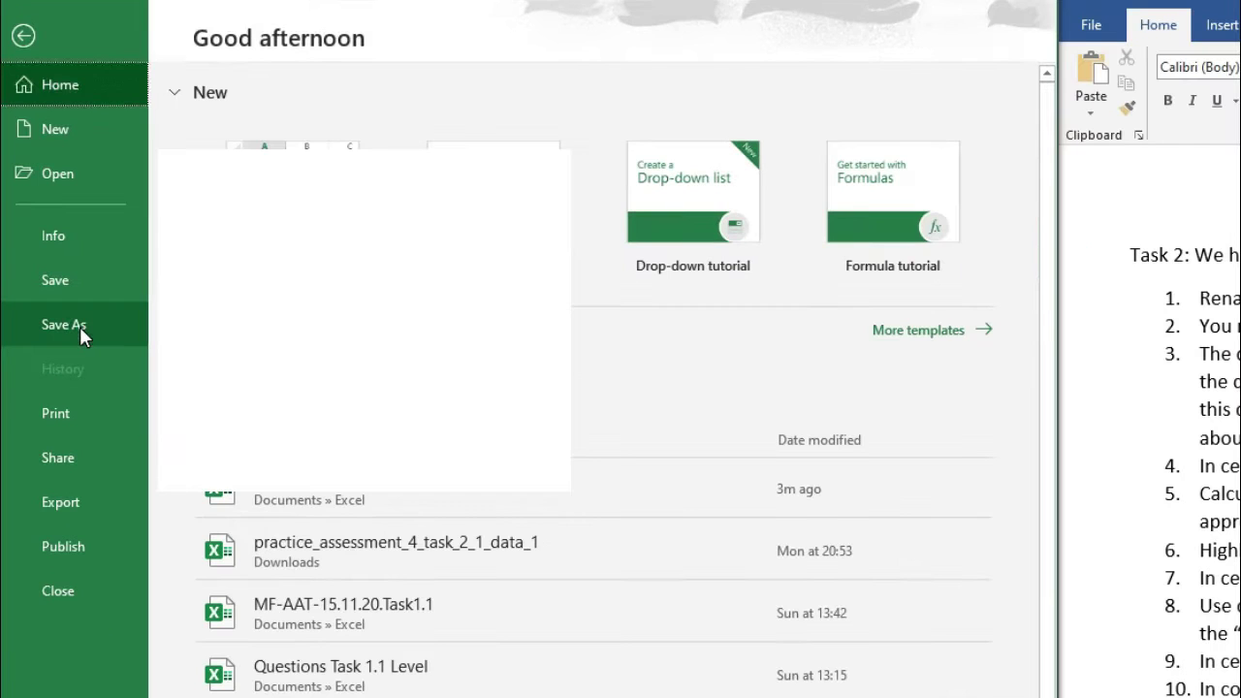
{"action": "left_click", "coordinate": [97, 388]}
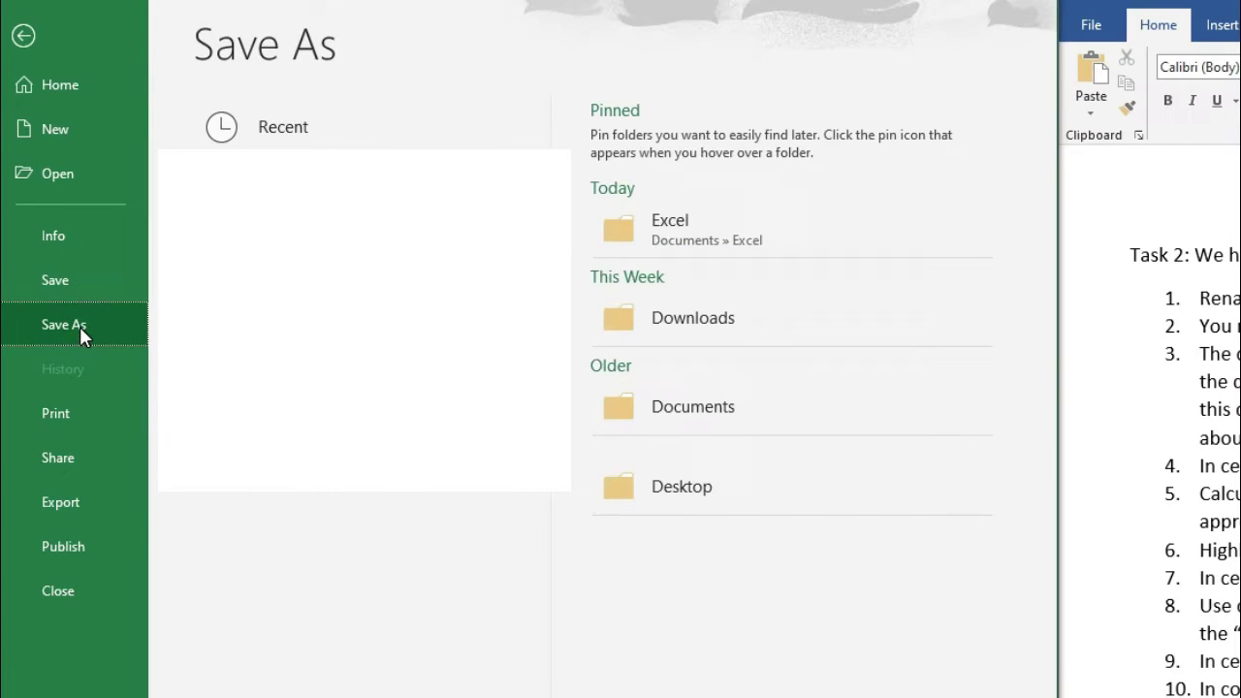
{"action": "left_click", "coordinate": [812, 236]}
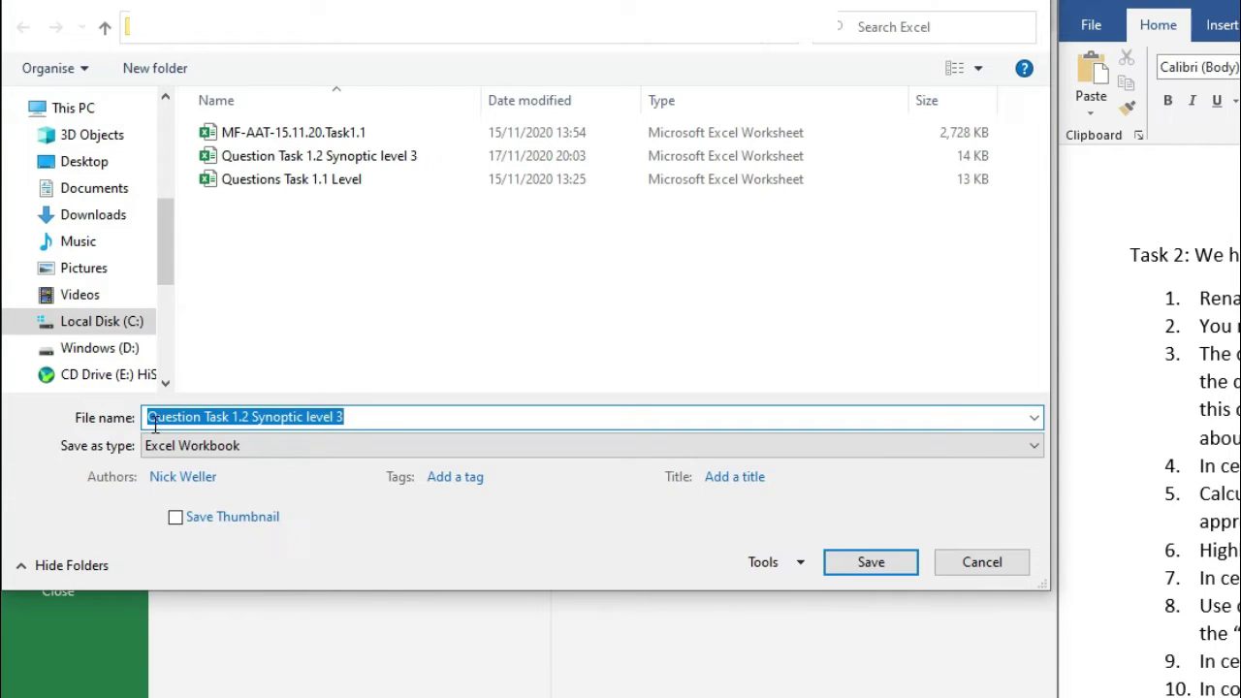
{"action": "left_click", "coordinate": [150, 419]}
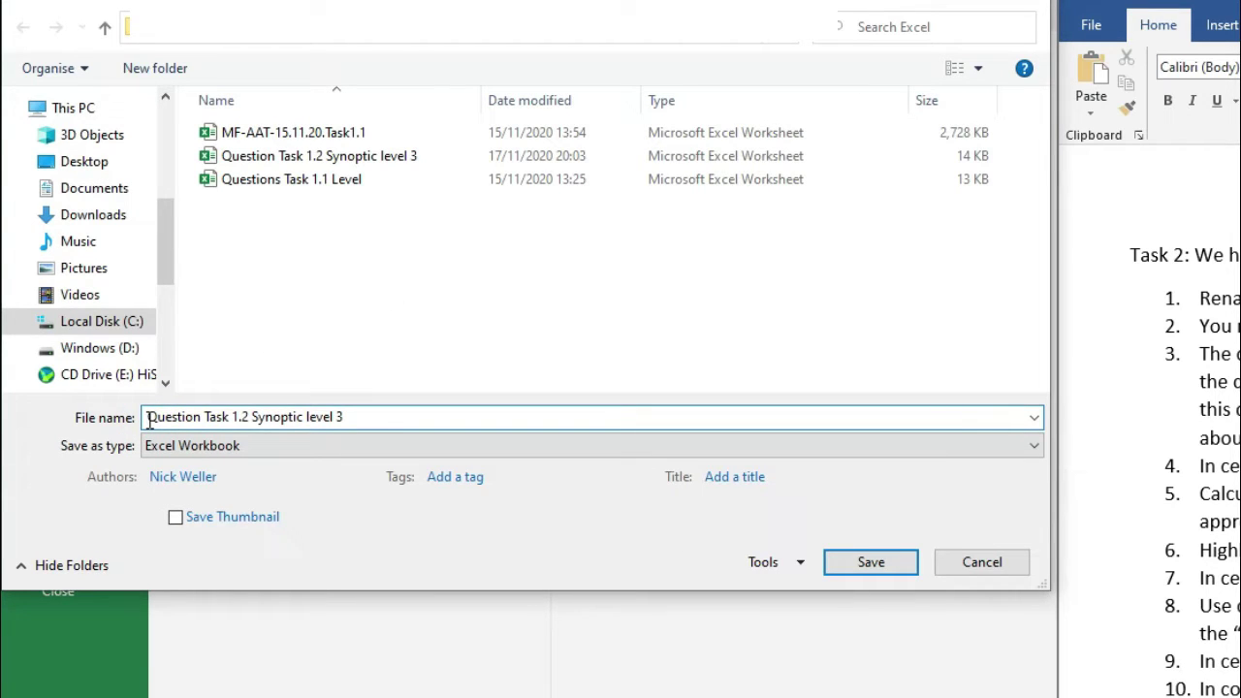
{"action": "type", "text": "MF"}
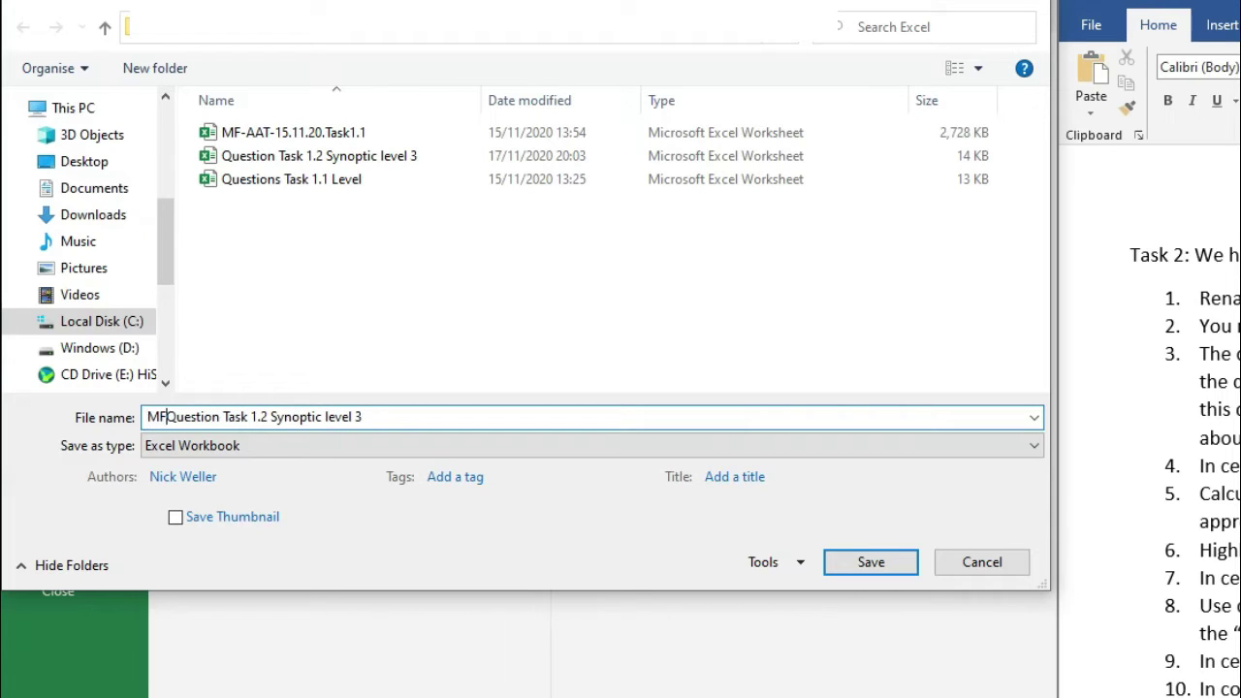
{"action": "type", "text": "--1"}
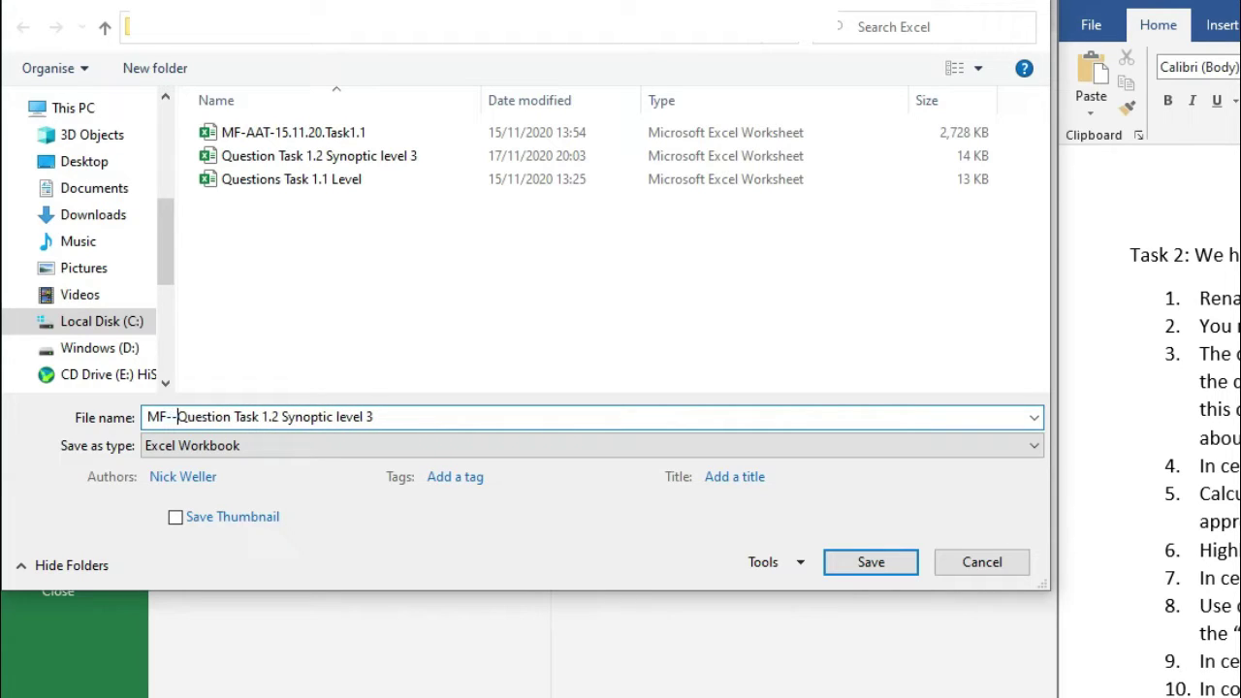
{"action": "type", "text": "9.11."}
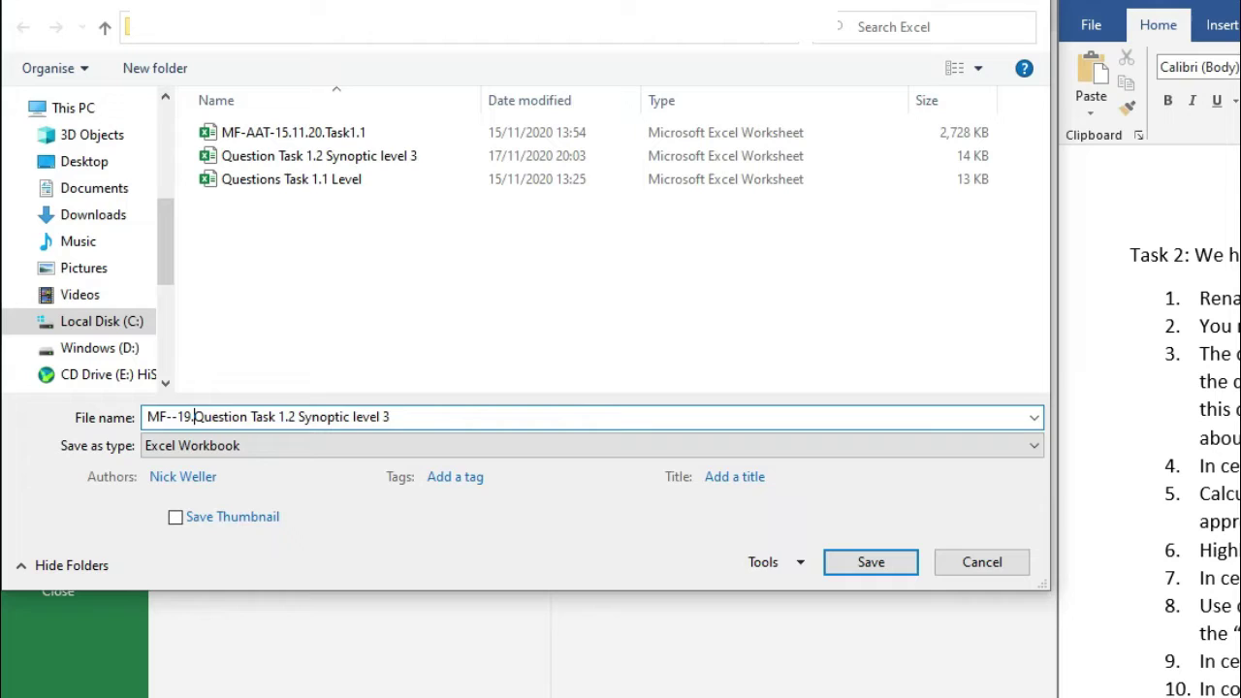
{"action": "type", "text": "20."}
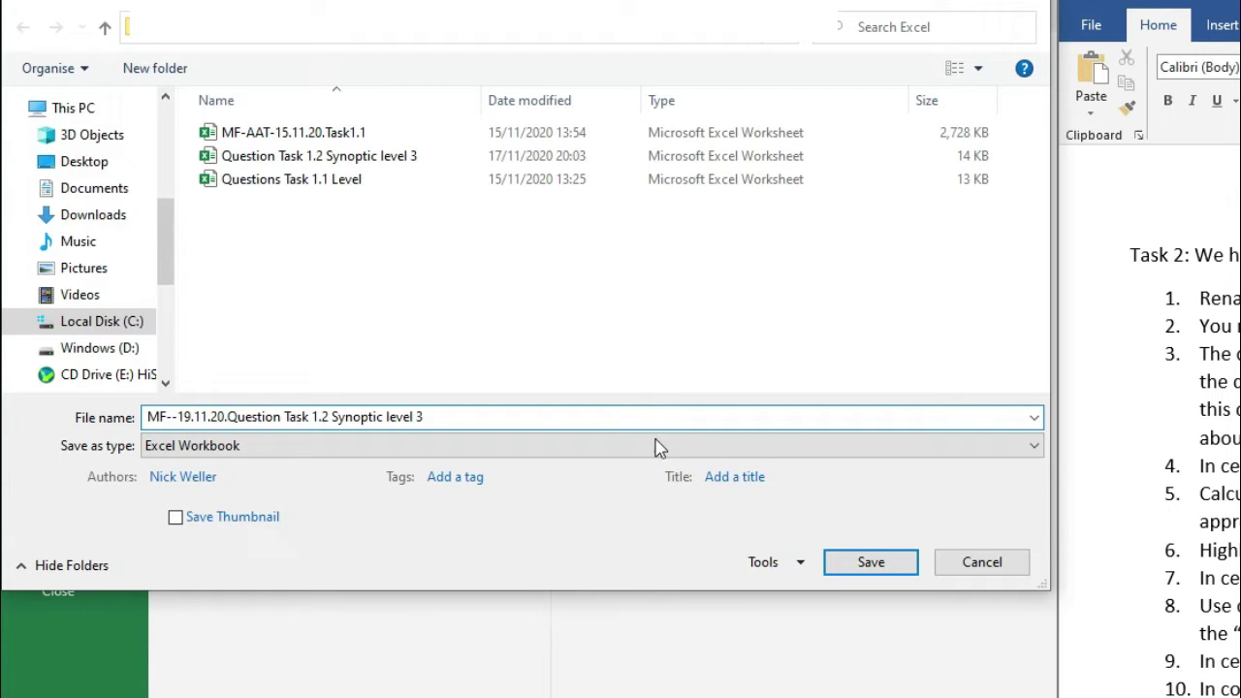
{"action": "left_click", "coordinate": [896, 568]}
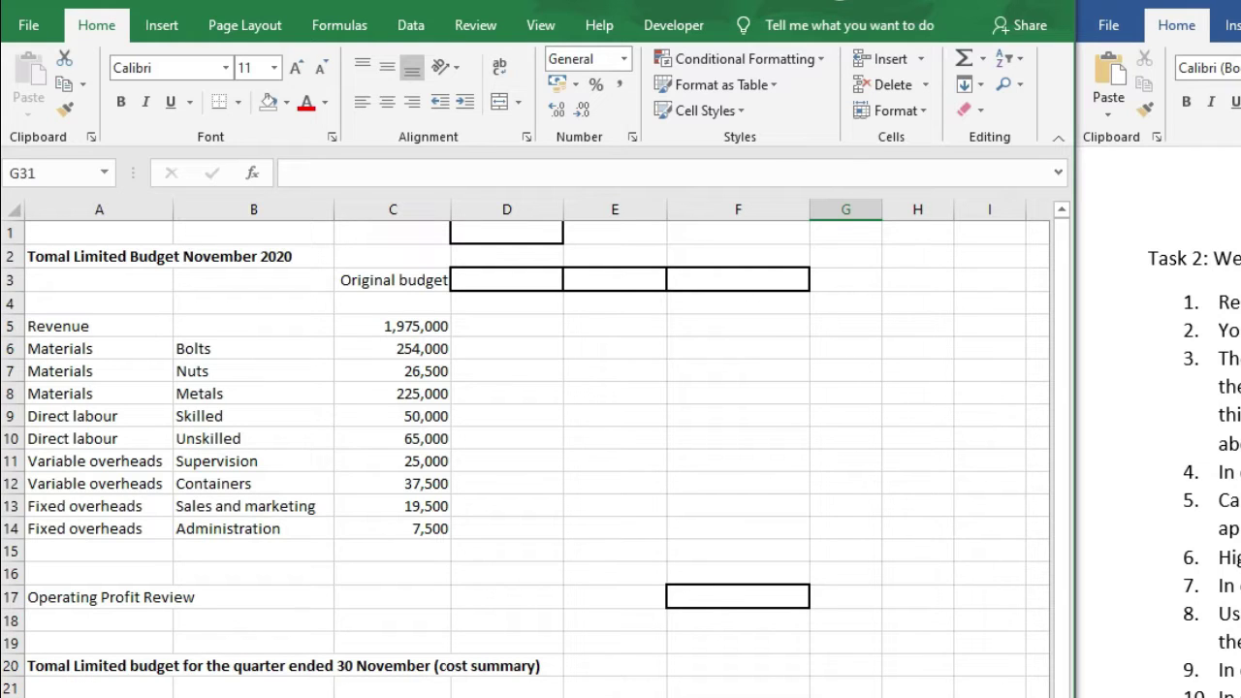
Resave the workbook in the Excel folder with a .xlsx extension, replacing the existing file.
{"action": "left_click", "coordinate": [28, 26]}
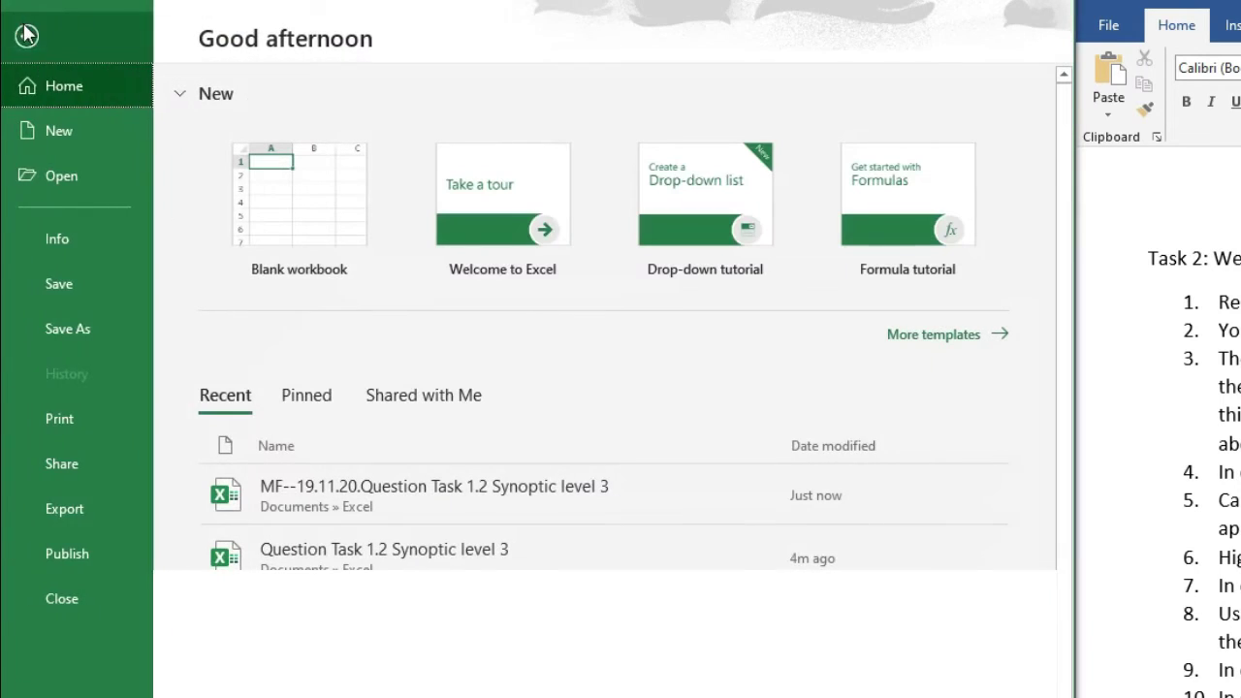
{"action": "left_click", "coordinate": [92, 323]}
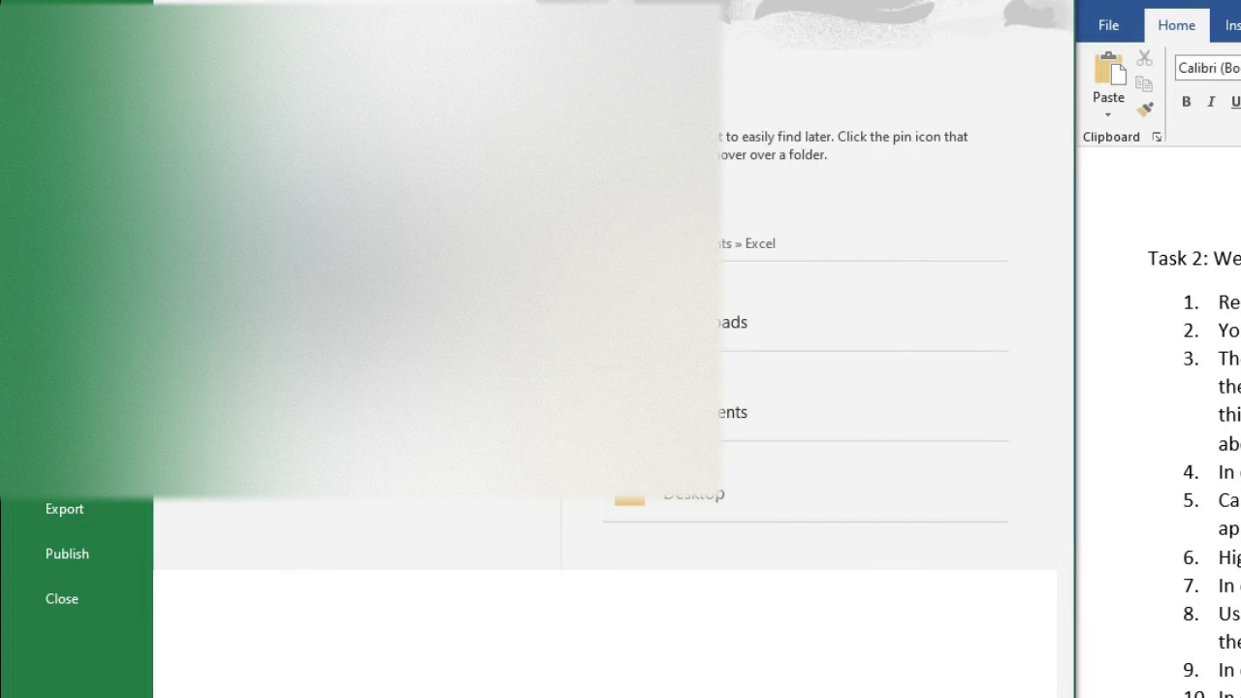
{"action": "left_click", "coordinate": [809, 263]}
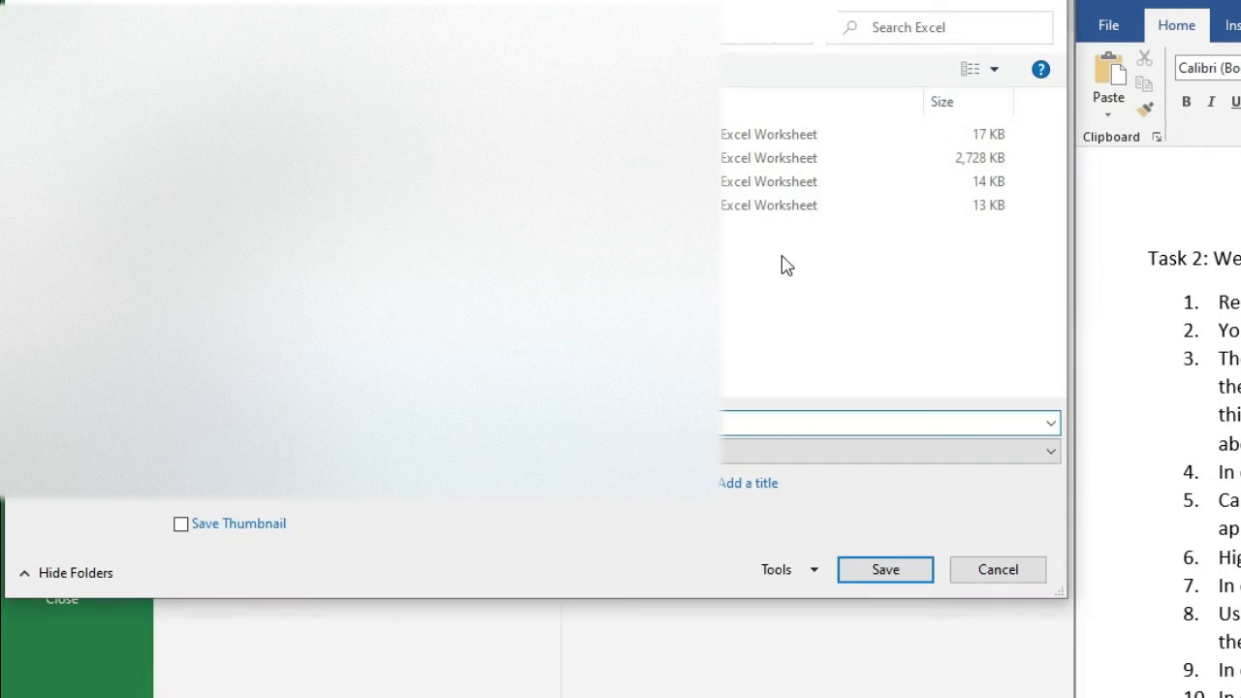
{"action": "left_click", "coordinate": [460, 417]}
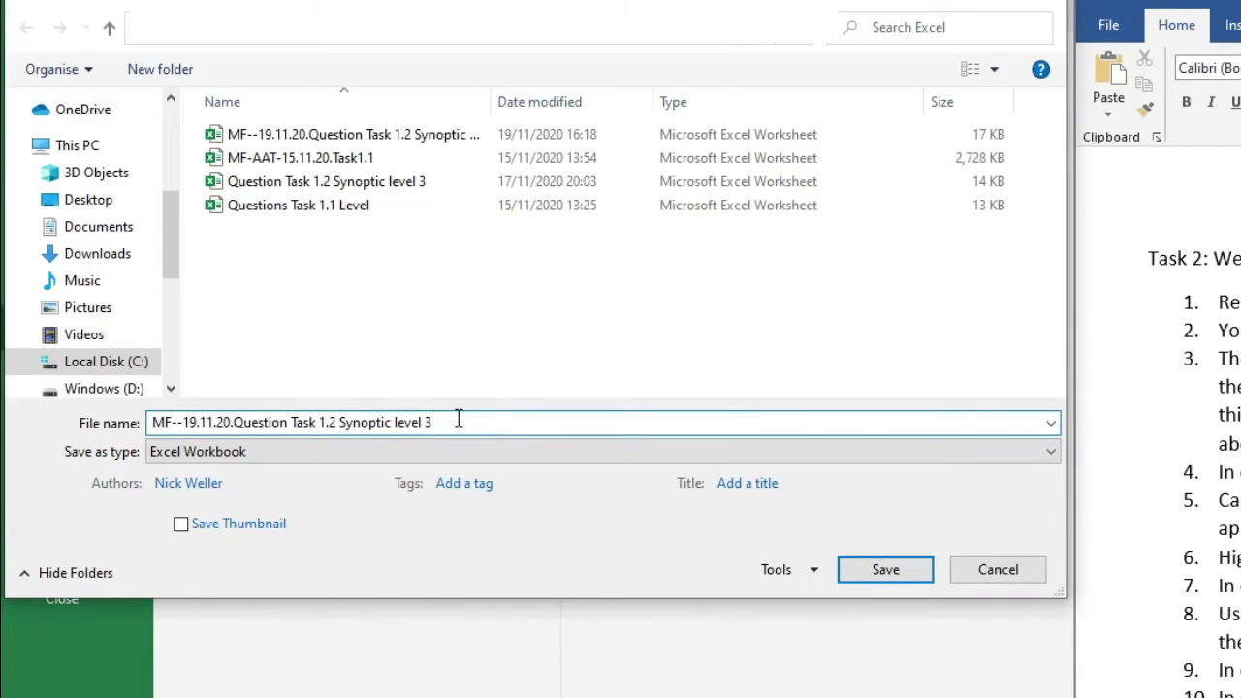
{"action": "type", "text": ".x"}
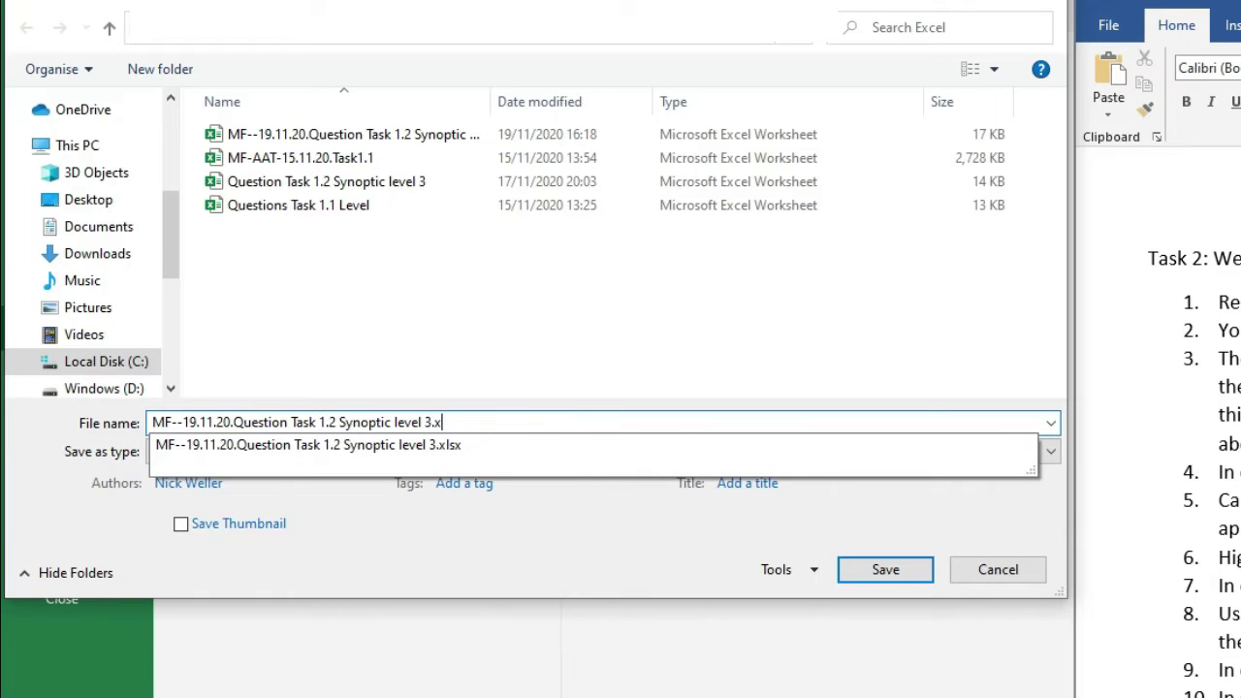
{"action": "type", "text": "lsx"}
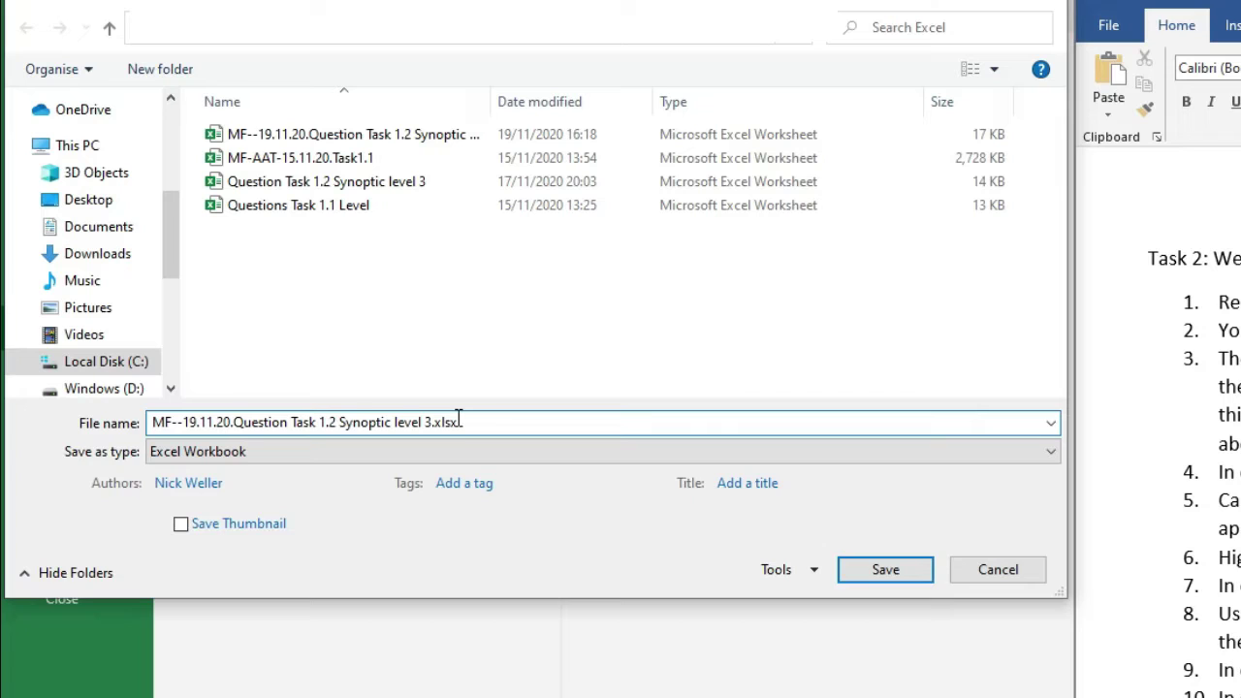
{"action": "key", "text": "Return"}
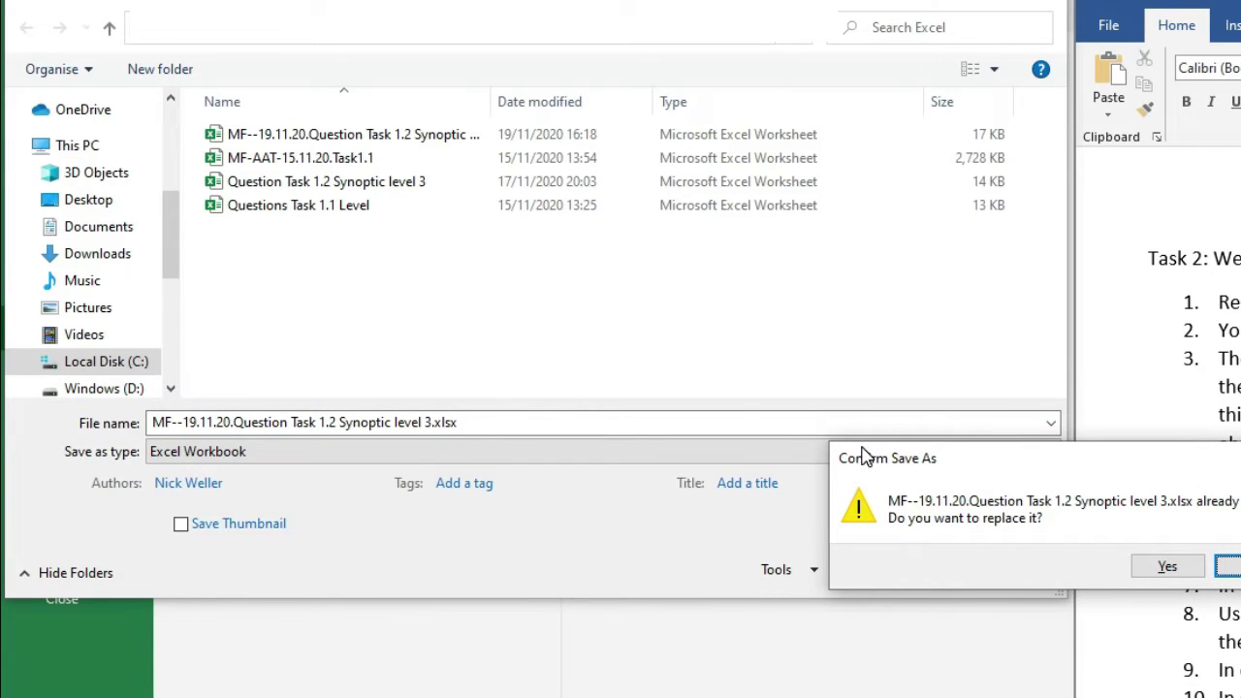
{"action": "left_click_drag", "start_coordinate": [876, 468], "coordinate": [597, 407]}
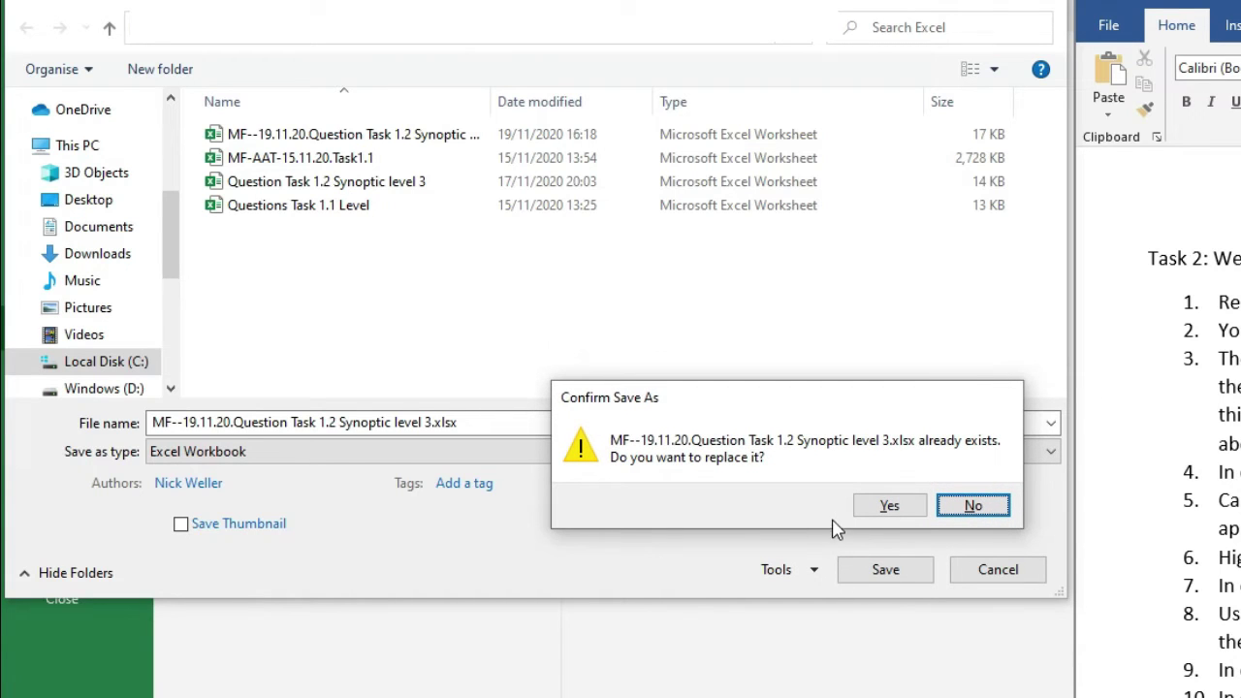
{"action": "left_click", "coordinate": [885, 505]}
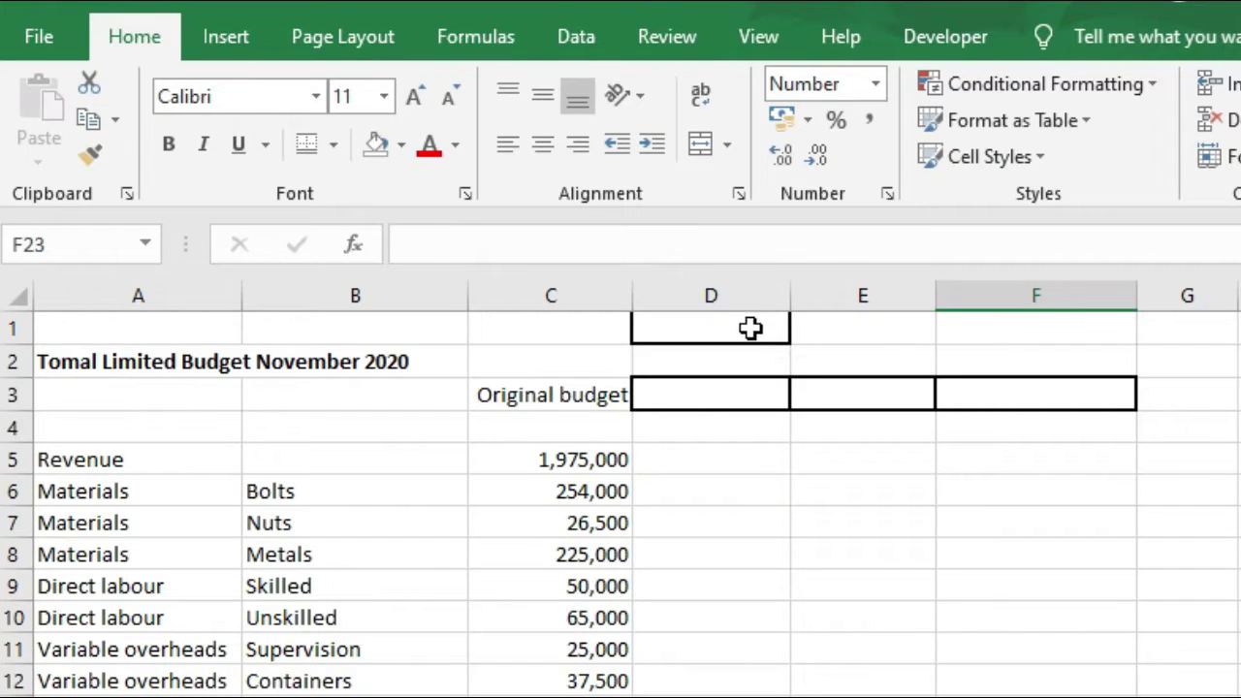
Enter =55000/40000 (138%) in D1 and the heading New budget in D3.
{"action": "left_click", "coordinate": [751, 327]}
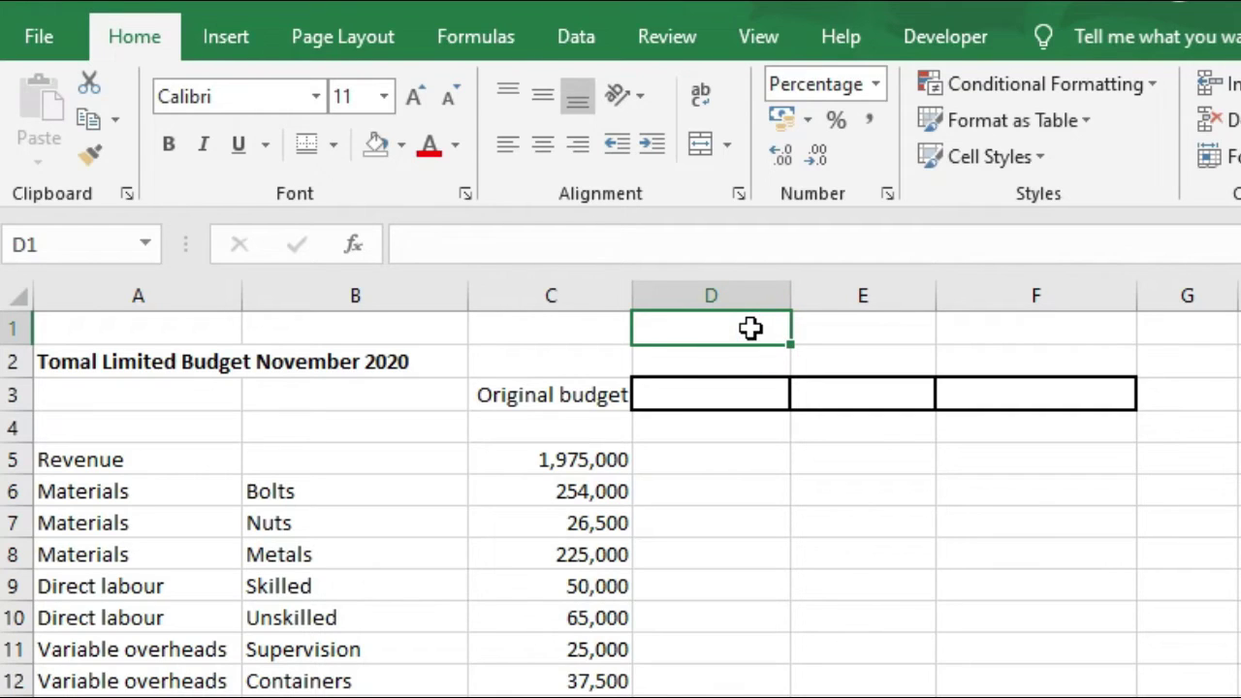
{"action": "type", "text": "=55"}
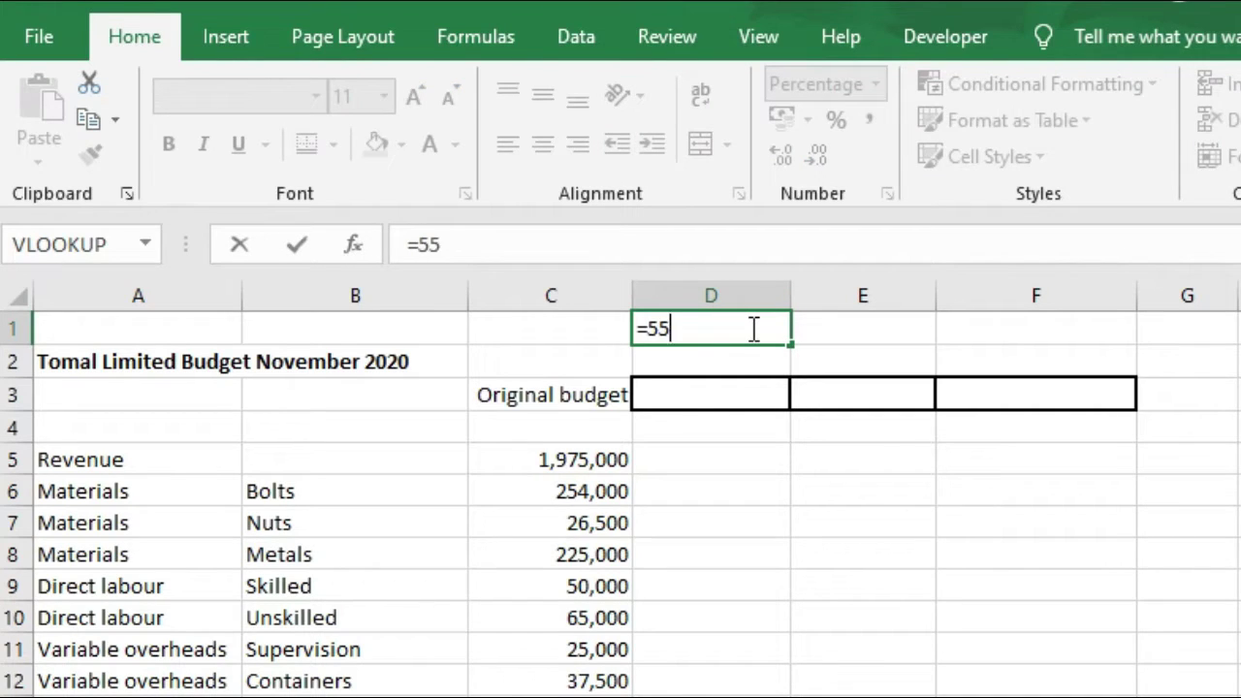
{"action": "type", "text": "000/"}
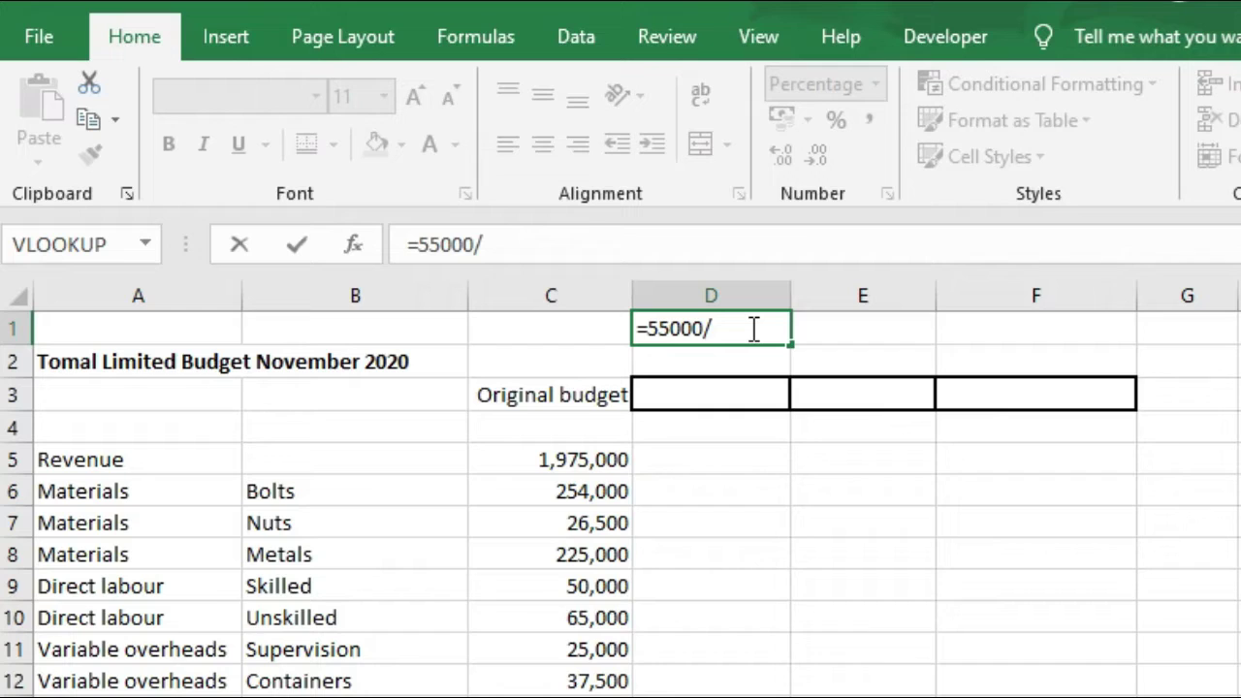
{"action": "type", "text": "40000"}
{"action": "key", "text": "Return"}
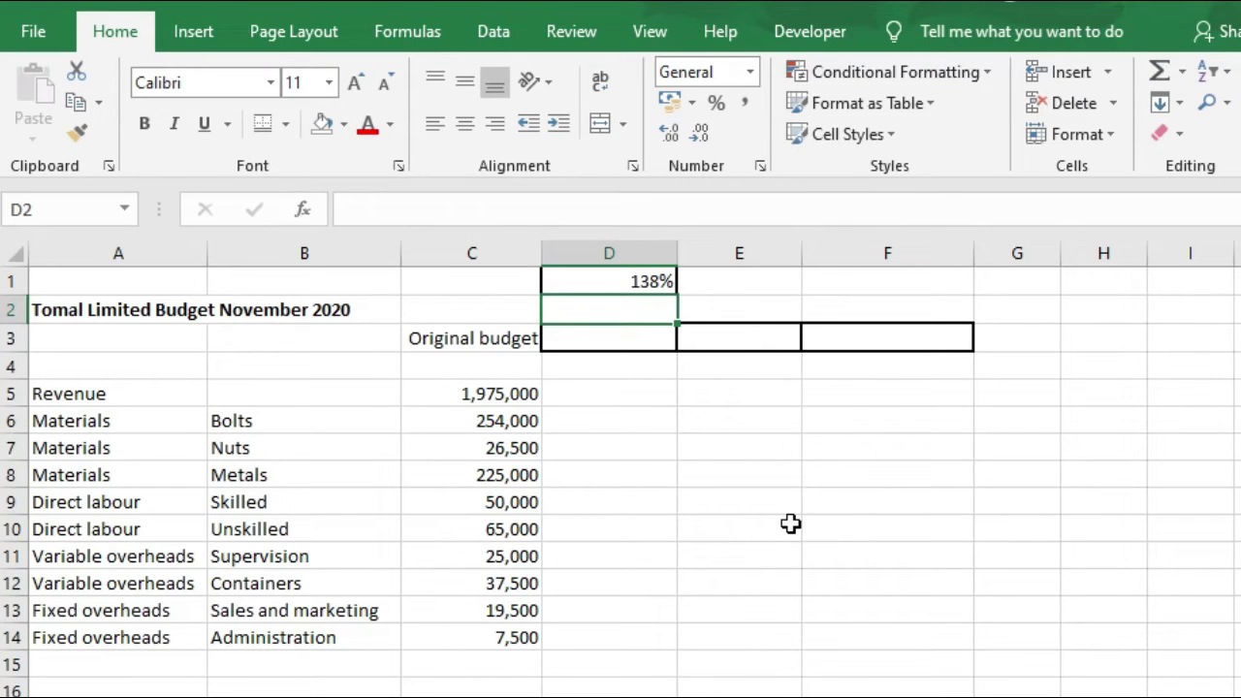
{"action": "left_click", "coordinate": [615, 338]}
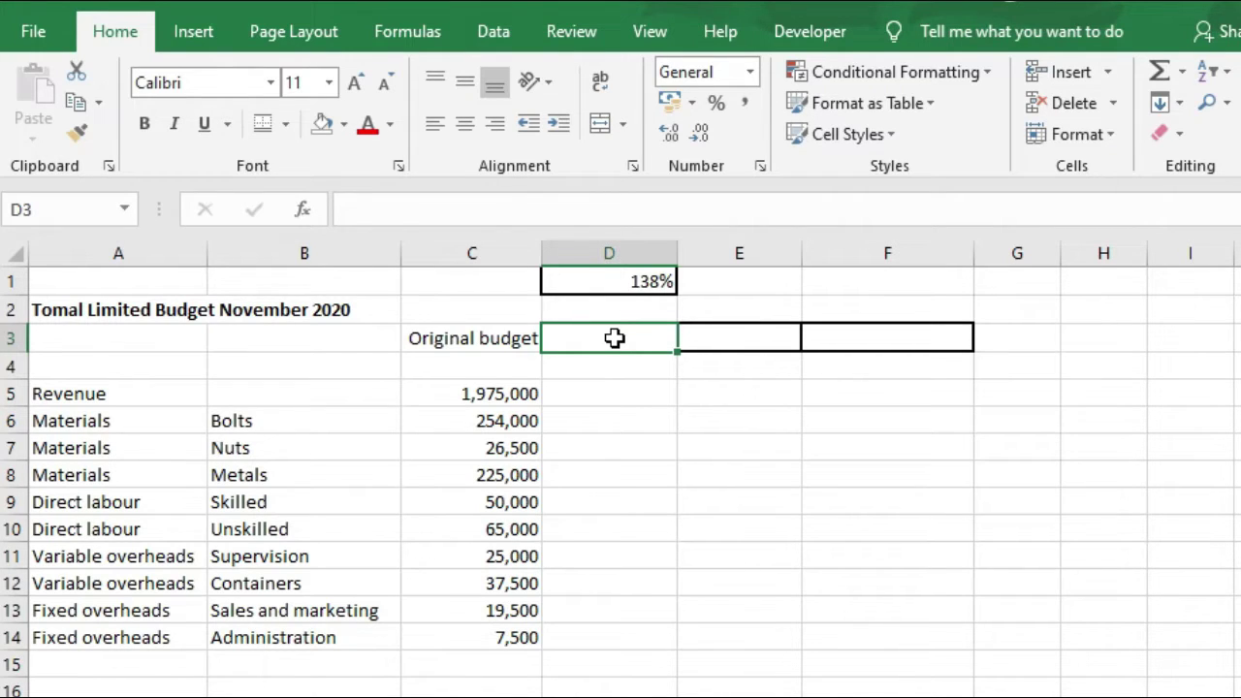
{"action": "type", "text": "New budget"}
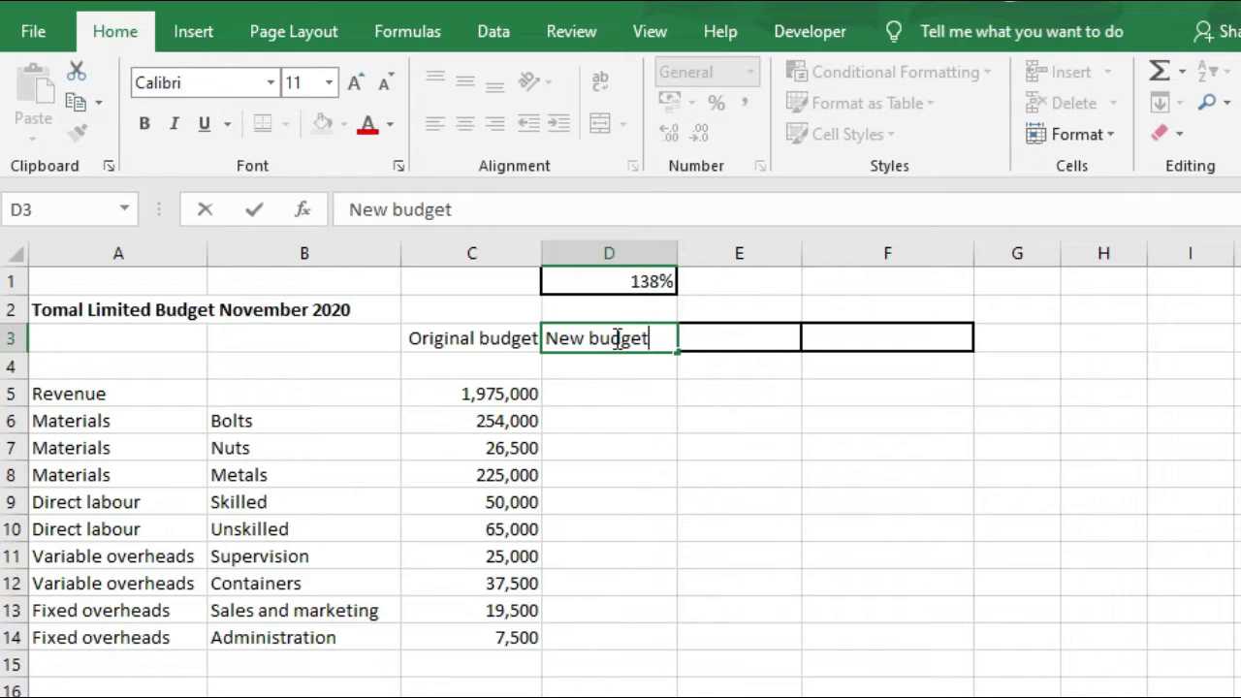
{"action": "key", "text": "Return"}
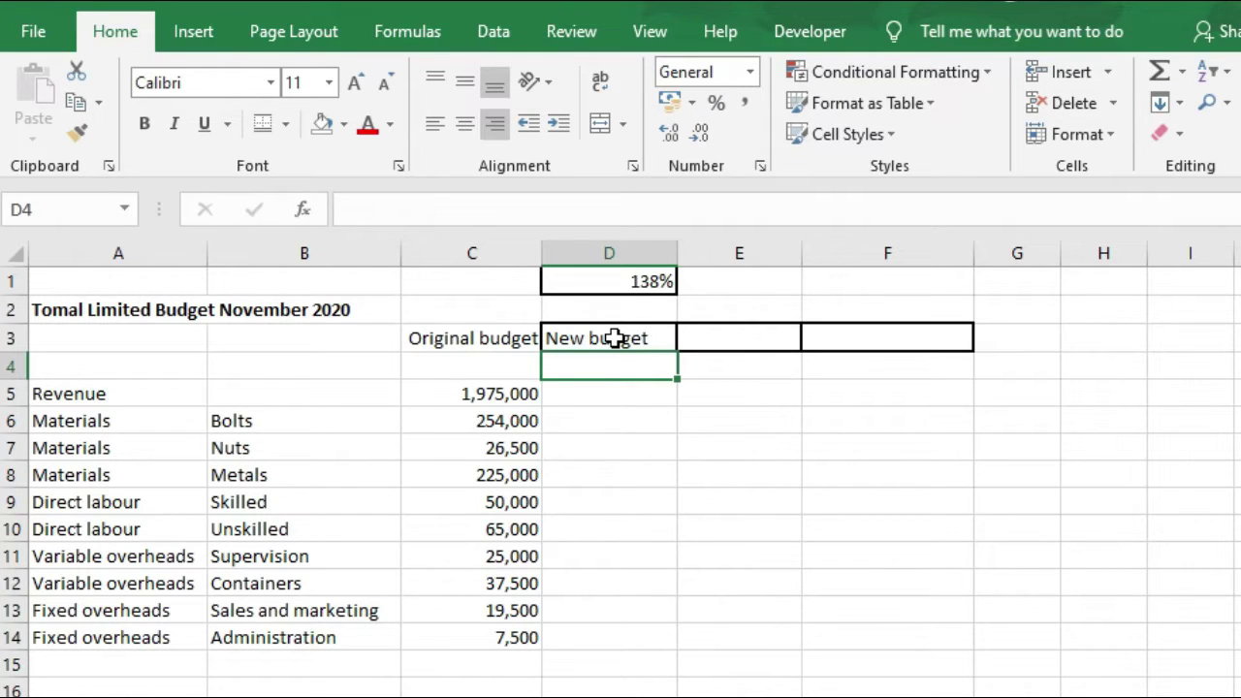
Enter =C5*$D$1 in D5 to flex revenue by the fixed 138% rate.
{"action": "left_click", "coordinate": [584, 394]}
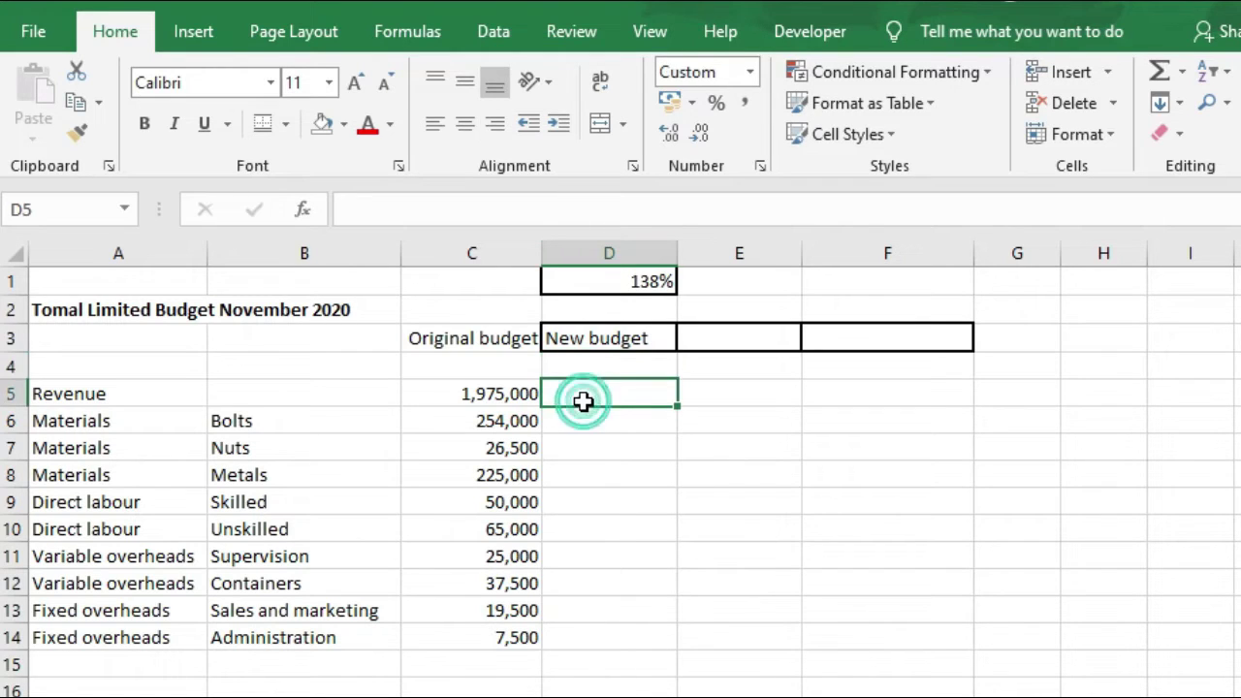
{"action": "type", "text": "="}
{"action": "left_click", "coordinate": [487, 393]}
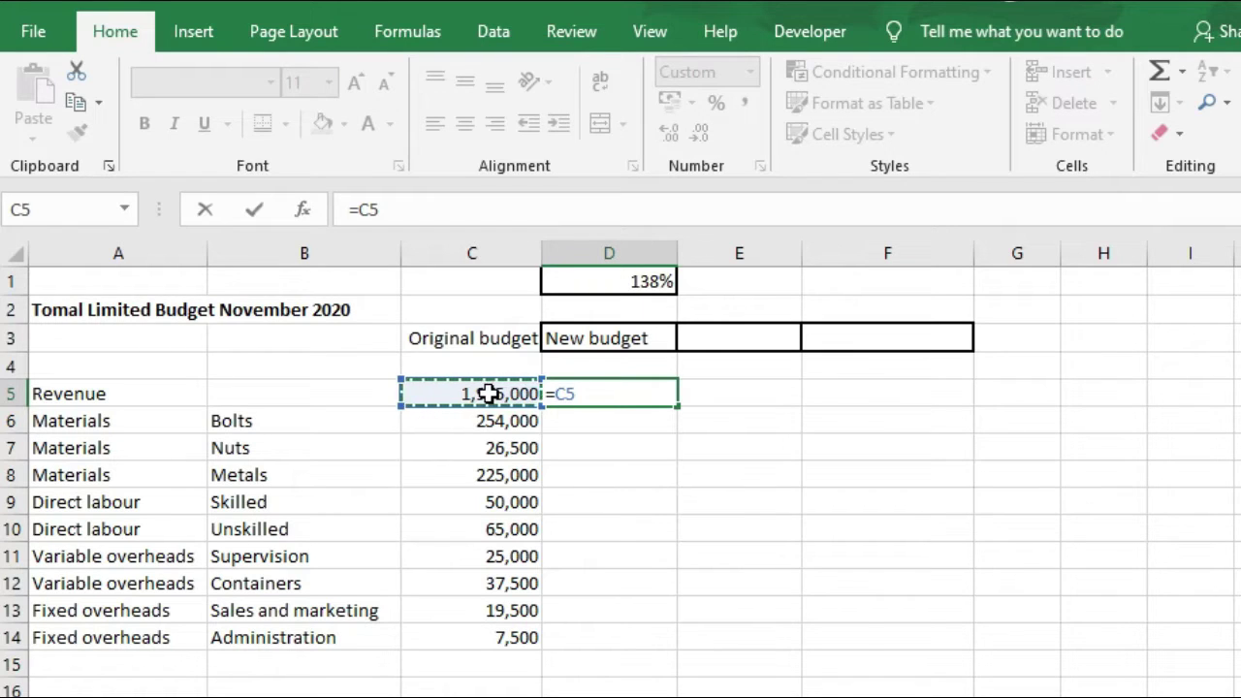
{"action": "type", "text": "*"}
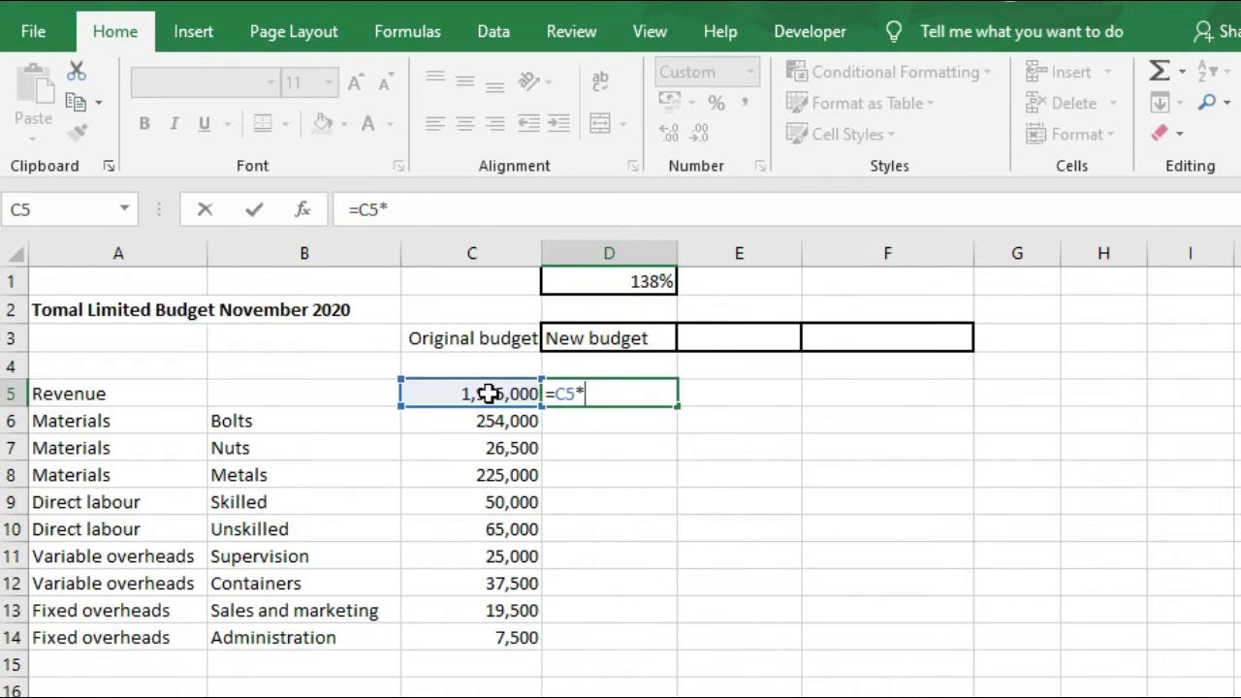
{"action": "left_click", "coordinate": [647, 282]}
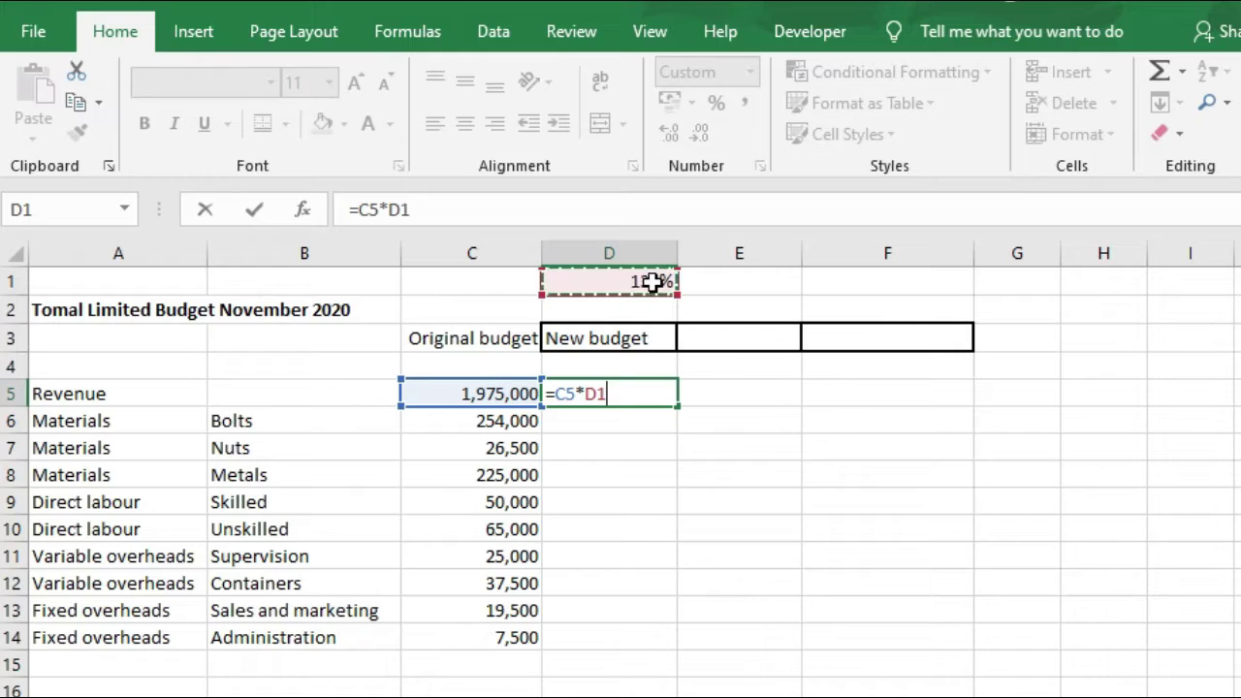
{"action": "left_click", "coordinate": [391, 210]}
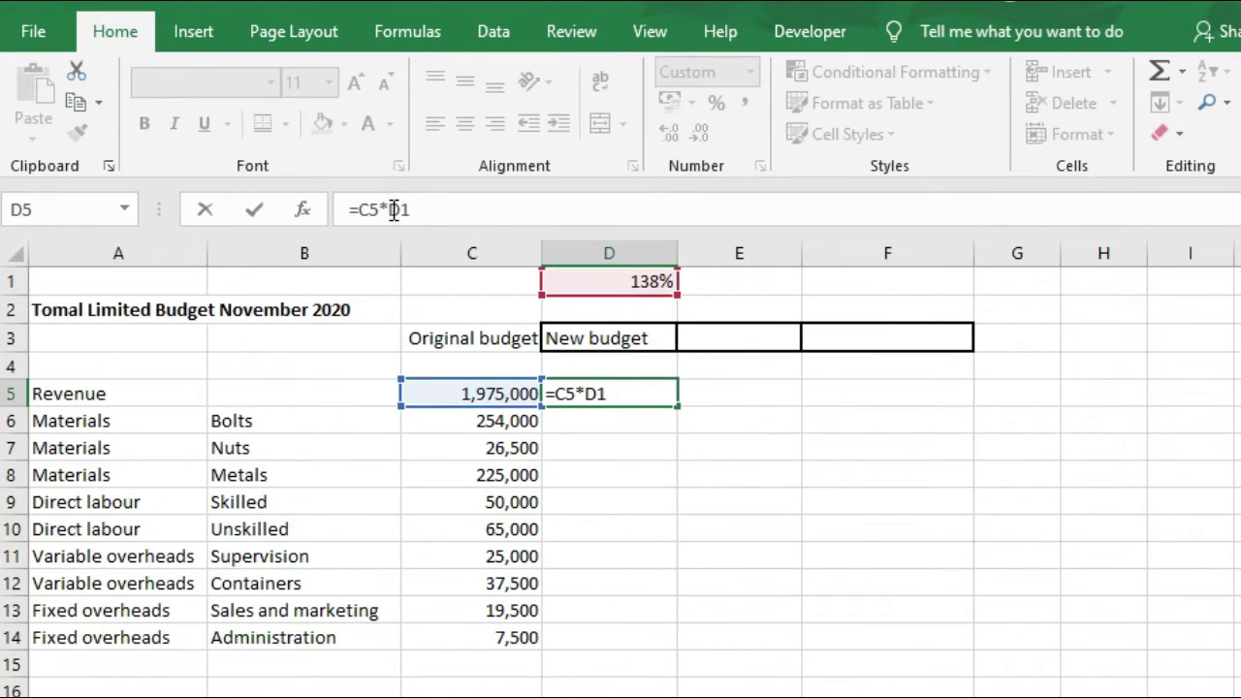
{"action": "type", "text": "$"}
{"action": "left_click", "coordinate": [412, 210]}
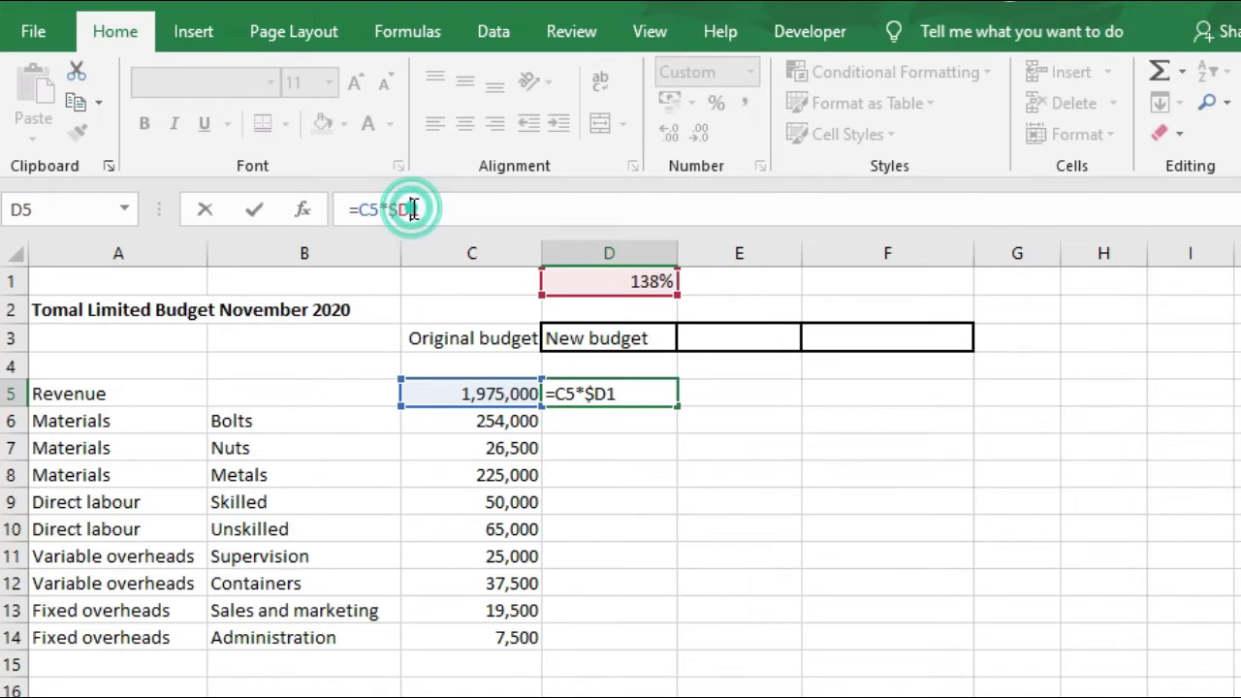
{"action": "type", "text": "$"}
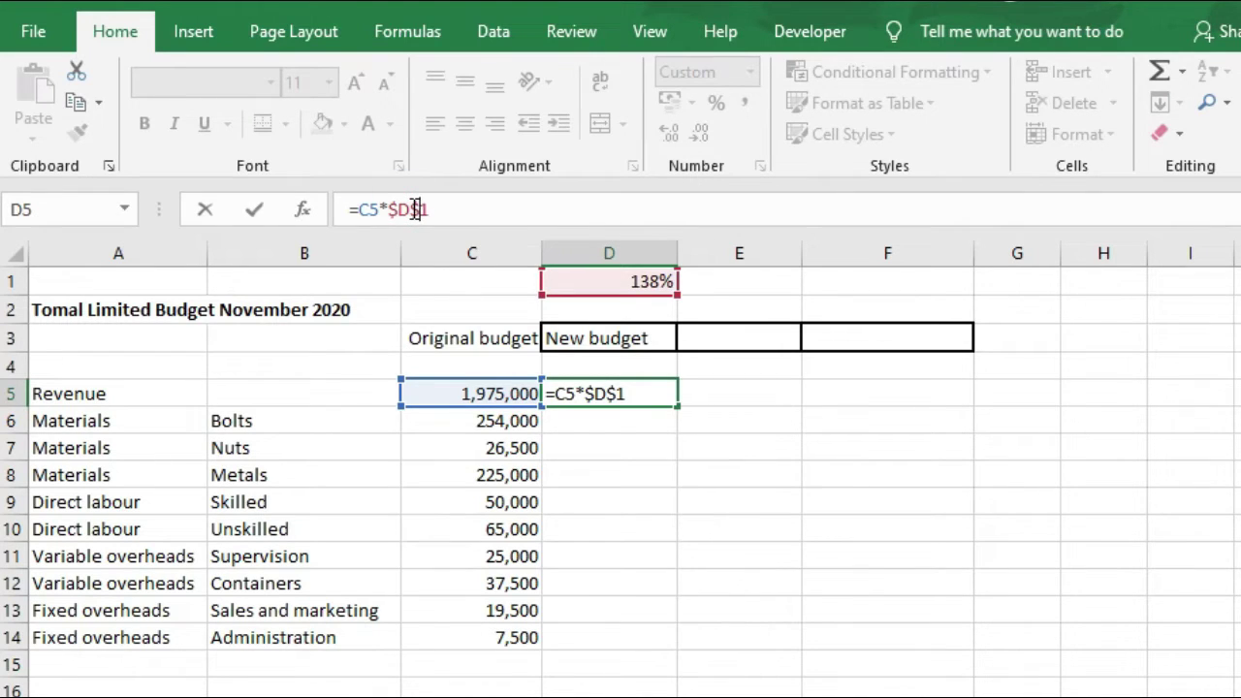
{"action": "left_click", "coordinate": [436, 207]}
{"action": "key", "text": "Return"}
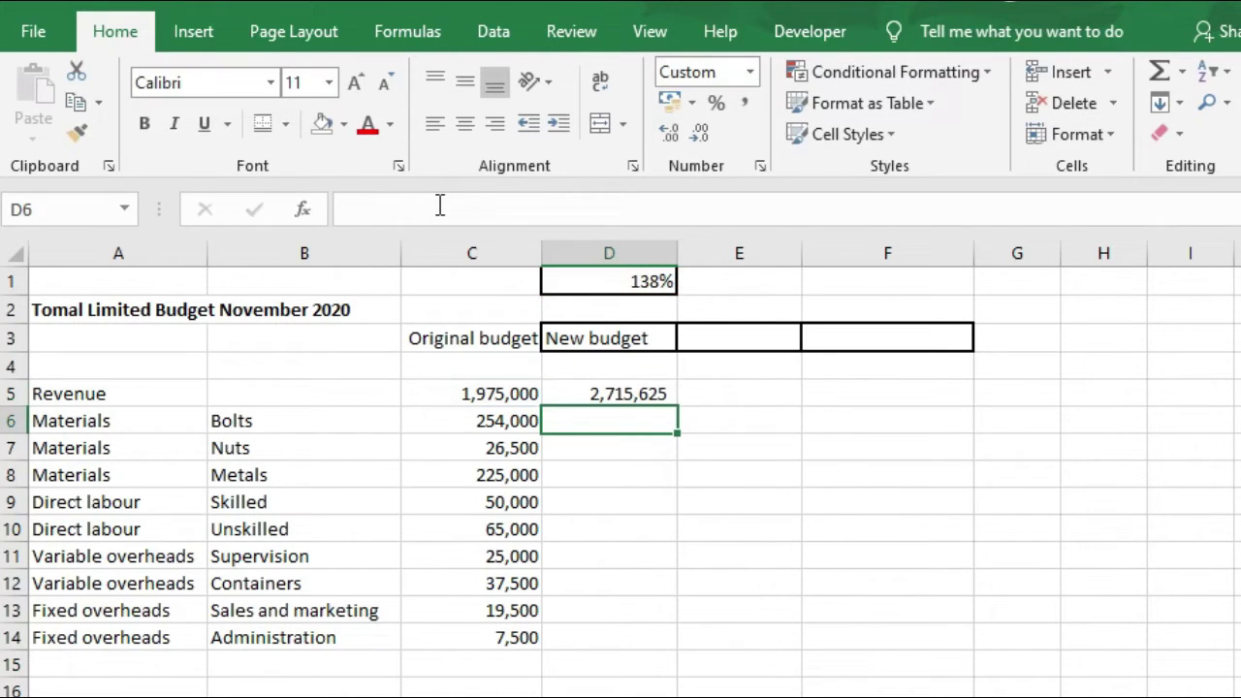
Copy the D5 formula down through D14 and check each row's copied formula.
{"action": "left_click", "coordinate": [669, 400]}
{"action": "left_click_drag", "start_coordinate": [677, 406], "coordinate": [645, 656]}
{"action": "left_click", "coordinate": [613, 427]}
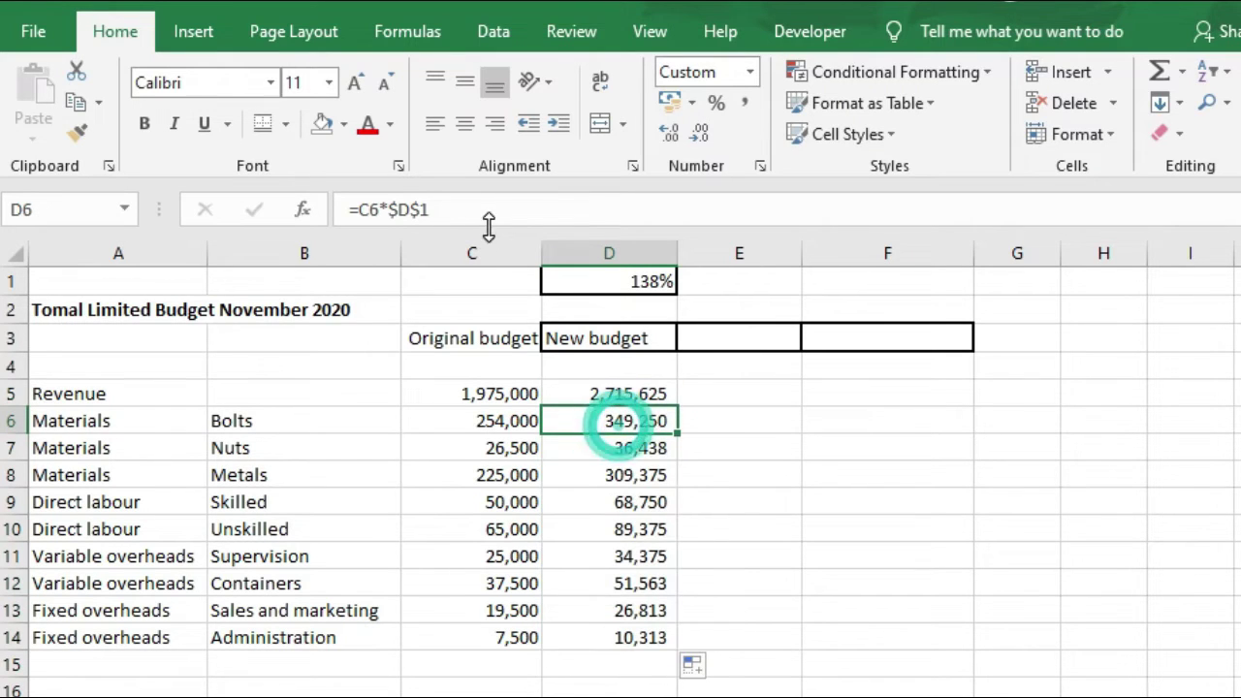
{"action": "left_click", "coordinate": [487, 210]}
{"action": "key", "text": "Return"}
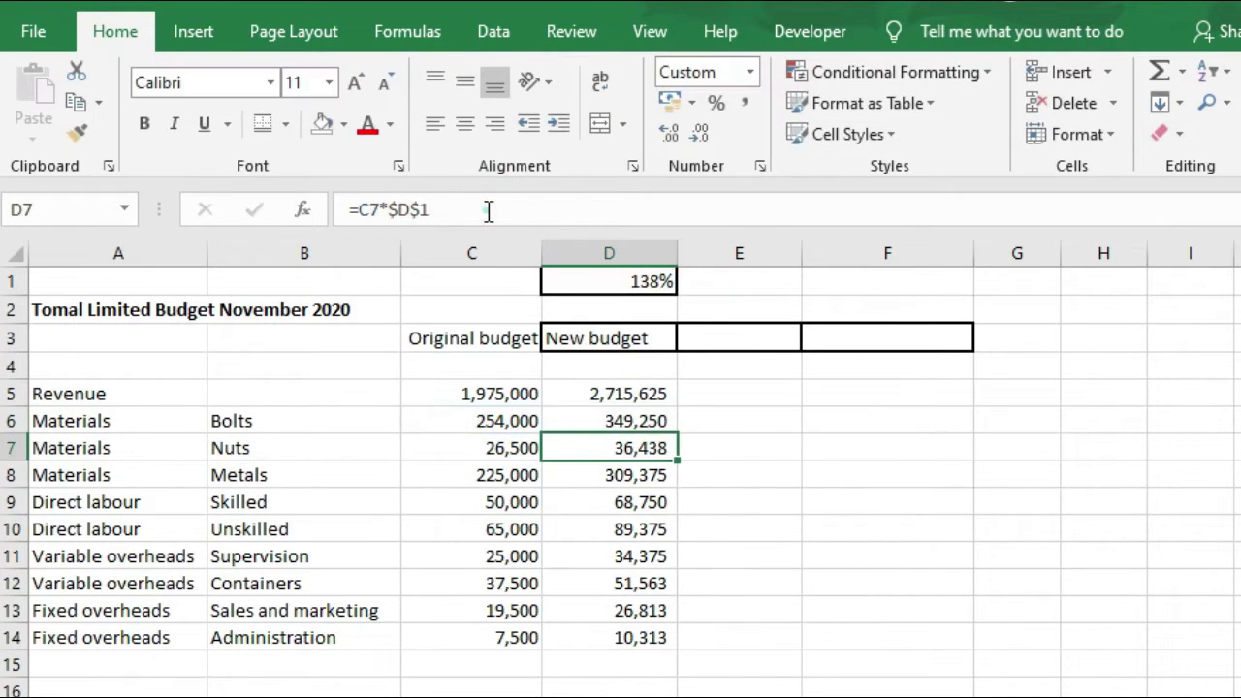
{"action": "left_click", "coordinate": [488, 209]}
{"action": "key", "text": "Return"}
{"action": "left_click", "coordinate": [489, 209]}
{"action": "key", "text": "Return"}
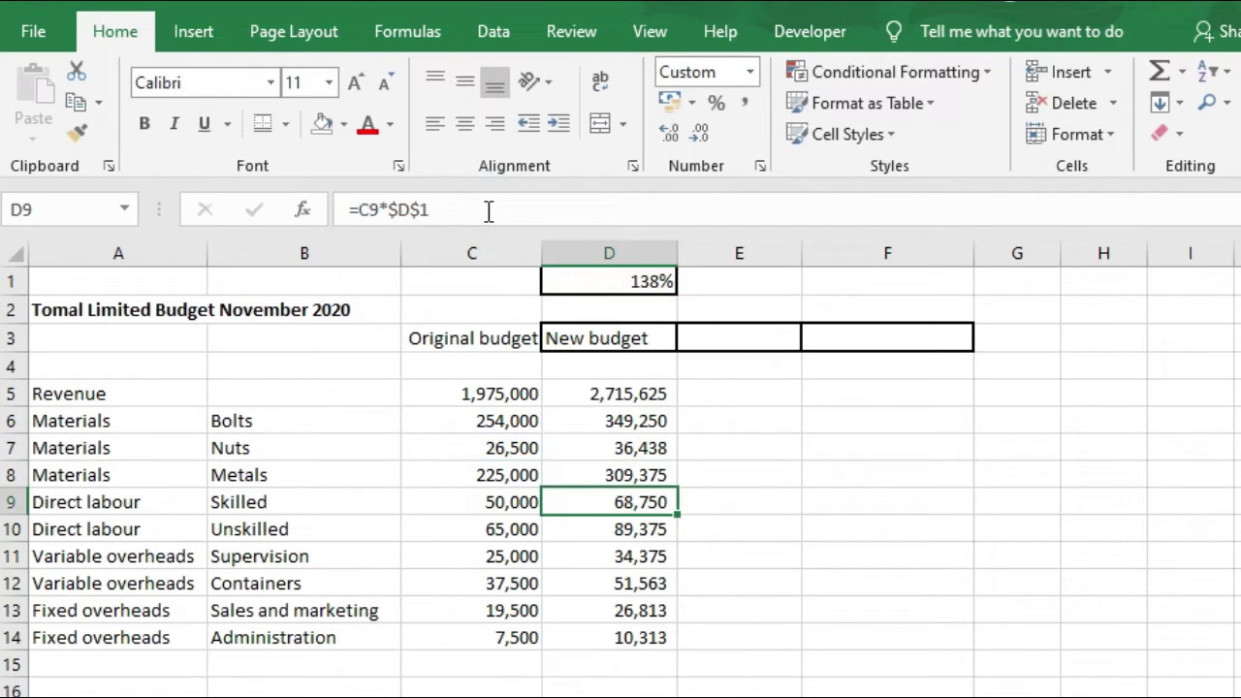
{"action": "left_click", "coordinate": [488, 209]}
{"action": "key", "text": "Return"}
{"action": "left_click", "coordinate": [488, 210]}
{"action": "key", "text": "Return"}
{"action": "left_click", "coordinate": [489, 209]}
{"action": "key", "text": "Return"}
{"action": "left_click", "coordinate": [488, 209]}
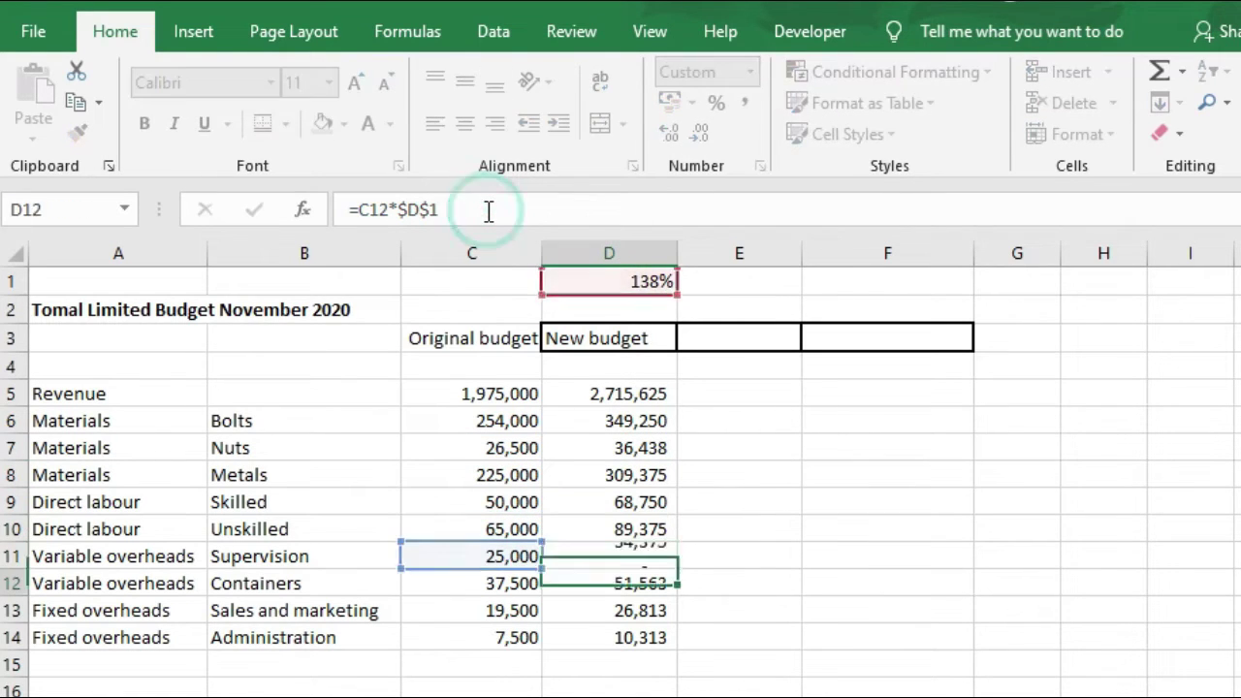
{"action": "key", "text": "Return"}
{"action": "left_click", "coordinate": [489, 210]}
{"action": "key", "text": "Return"}
{"action": "left_click", "coordinate": [489, 209]}
{"action": "key", "text": "Return"}
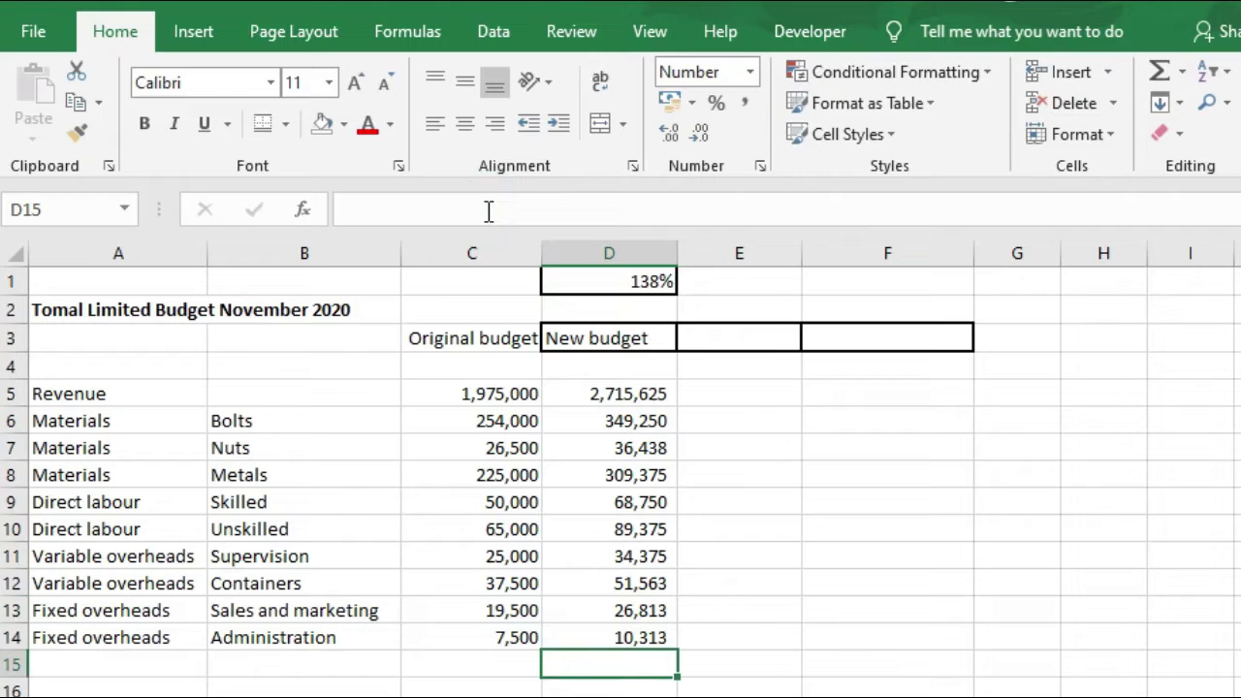
Replace D13 and D14 with =C13 and =C14, keeping 19,500 and 7,500 unflexed.
{"action": "left_click_drag", "start_coordinate": [523, 609], "coordinate": [628, 636]}
{"action": "left_click", "coordinate": [628, 617]}
{"action": "left_click_drag", "start_coordinate": [156, 613], "coordinate": [642, 628]}
{"action": "left_click", "coordinate": [643, 611]}
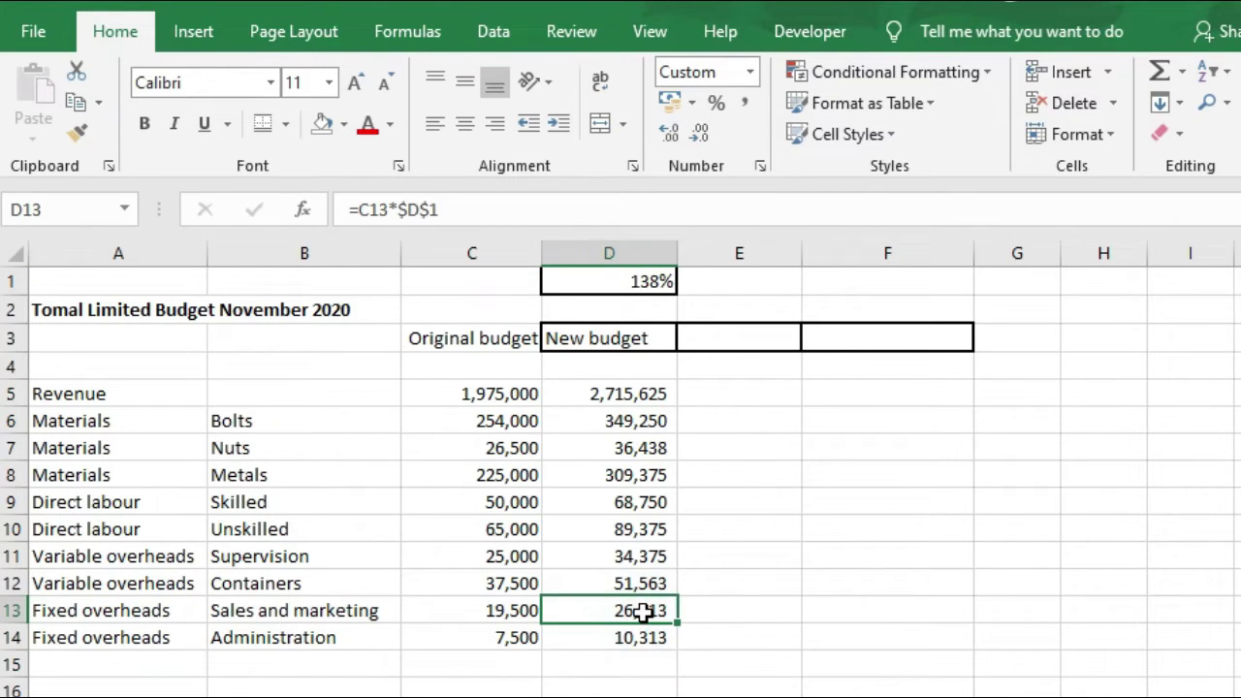
{"action": "type", "text": "="}
{"action": "key", "text": "Return"}
{"action": "left_click", "coordinate": [581, 614]}
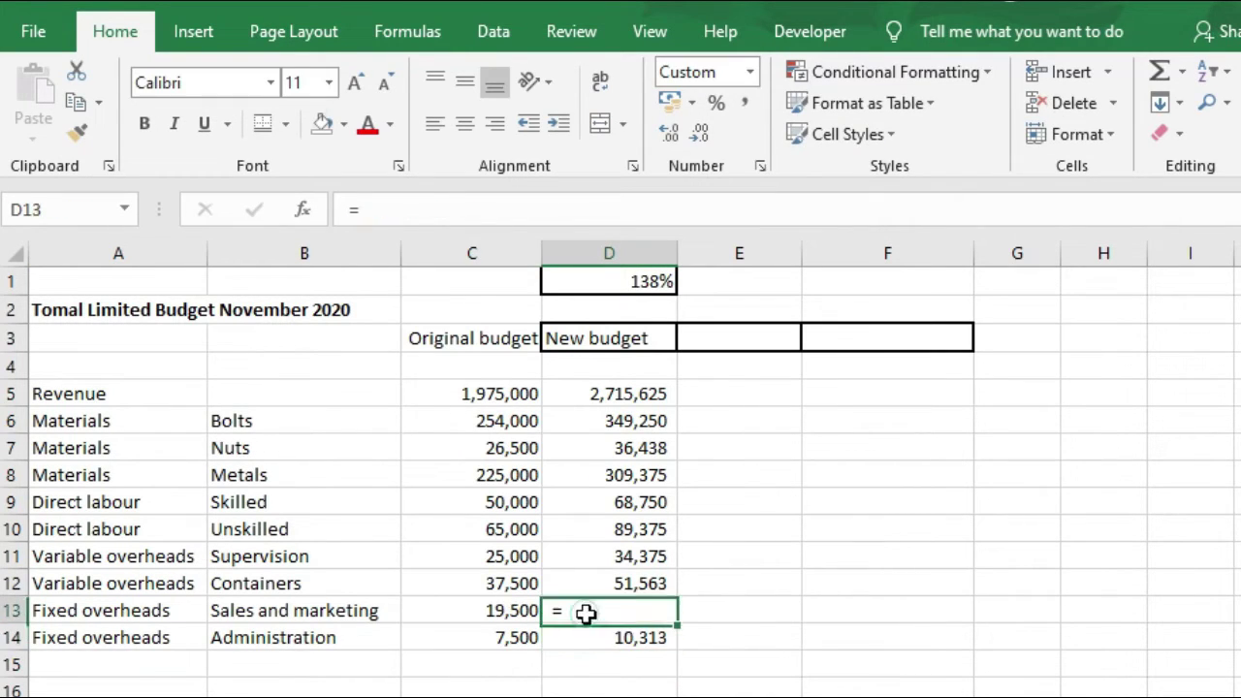
{"action": "type", "text": "="}
{"action": "left_click", "coordinate": [488, 608]}
{"action": "key", "text": "Return"}
{"action": "type", "text": "="}
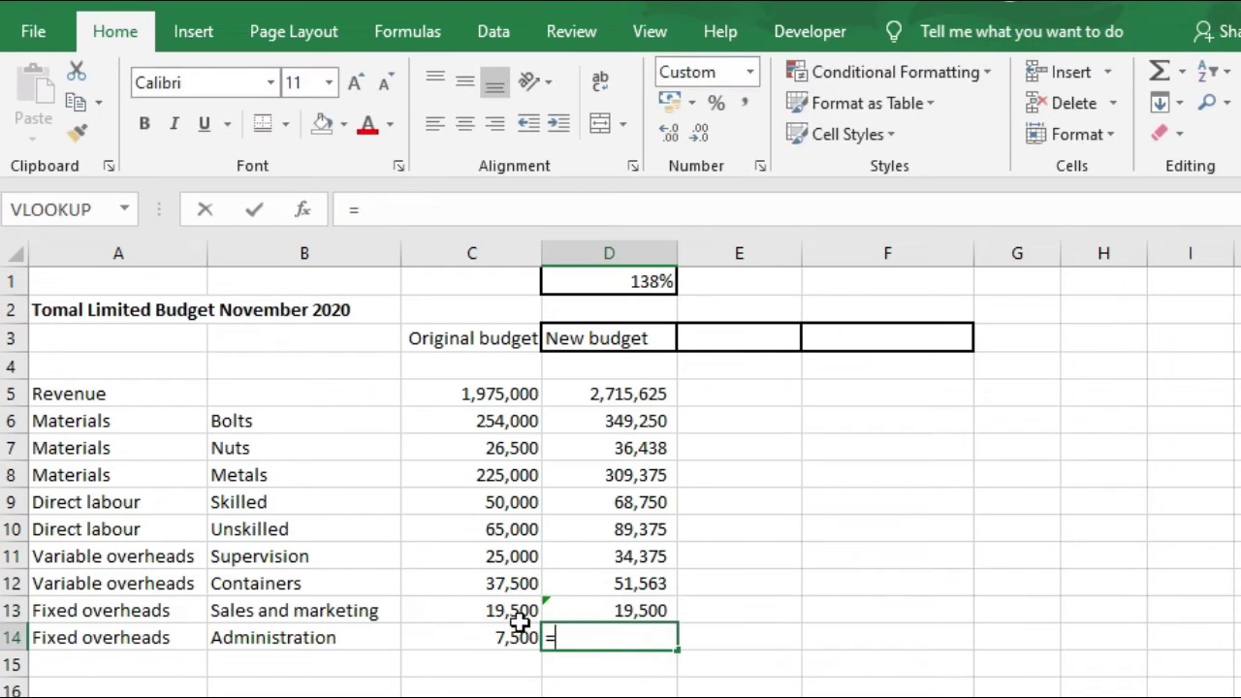
{"action": "left_click", "coordinate": [502, 637]}
{"action": "key", "text": "Return"}
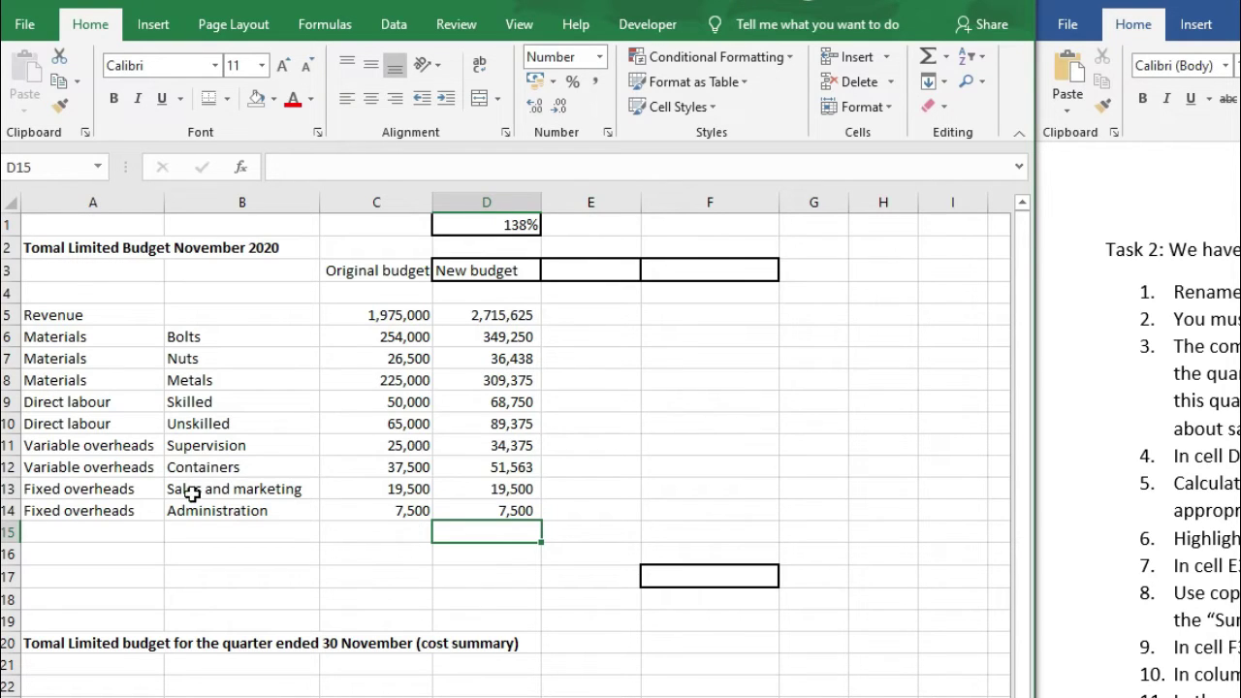
Give the Fixed overheads rows A13:D14 a light blue fill.
{"action": "left_click_drag", "start_coordinate": [97, 488], "coordinate": [493, 508]}
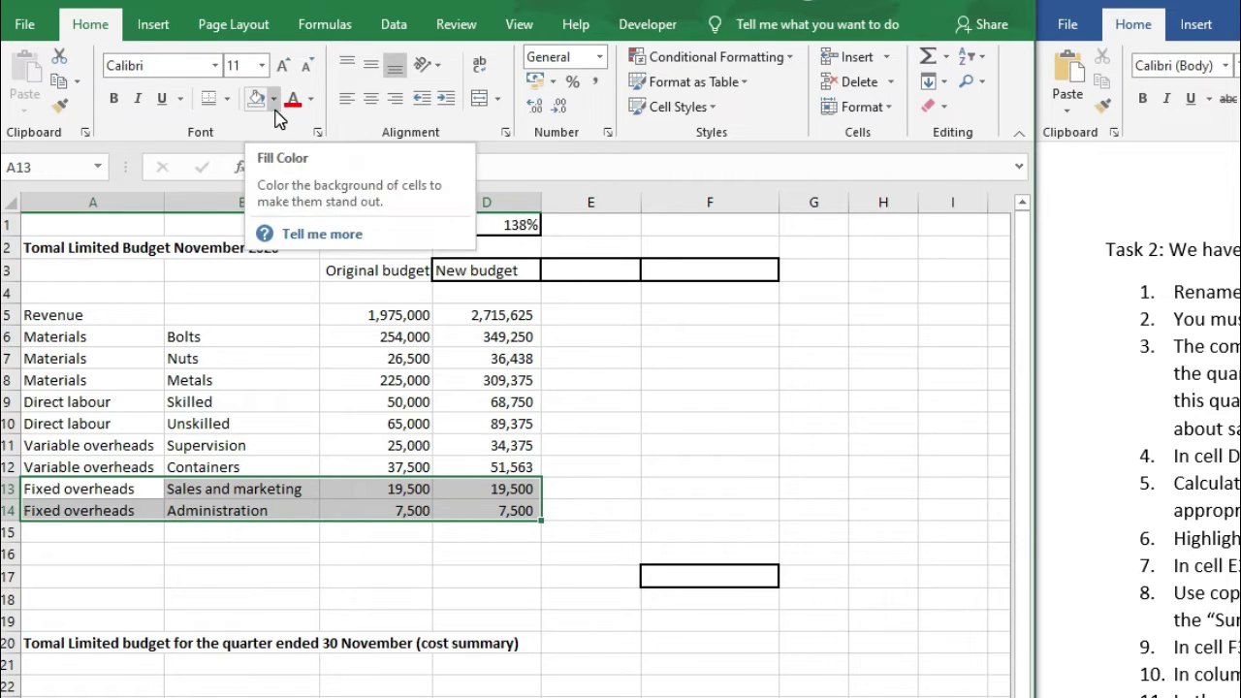
{"action": "left_click", "coordinate": [274, 99]}
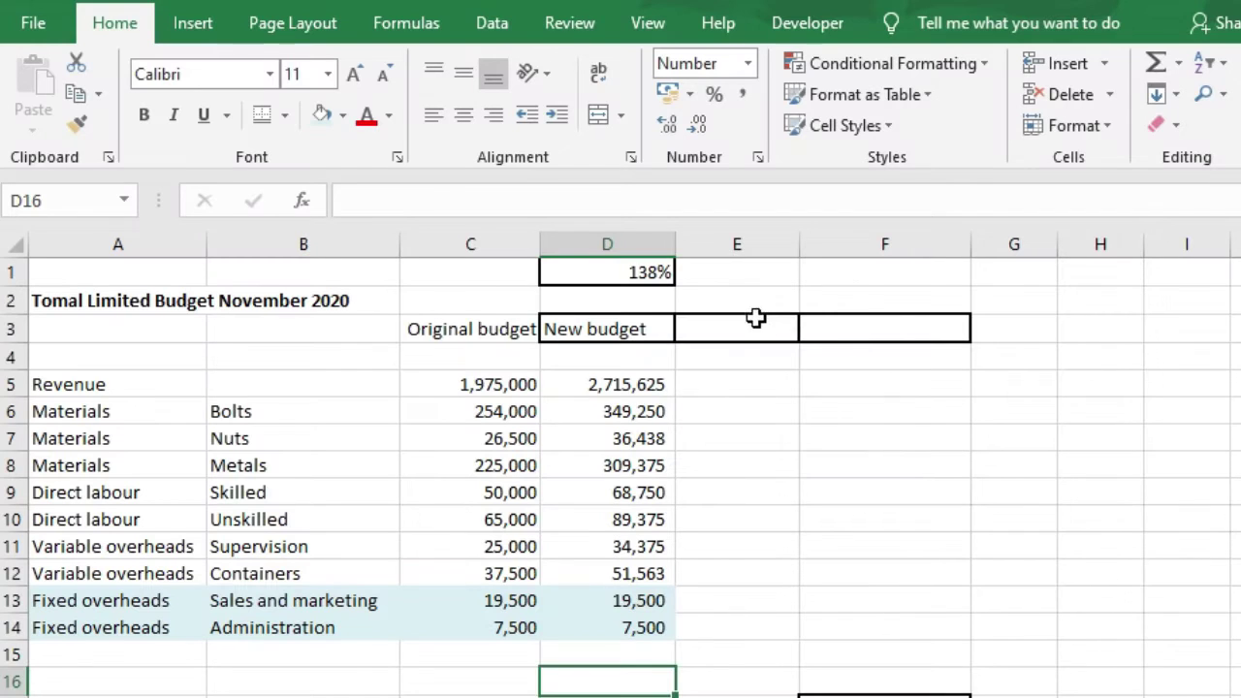
Type the heading Actual into cell E3.
{"action": "left_click", "coordinate": [751, 324]}
{"action": "type", "text": "Actual"}
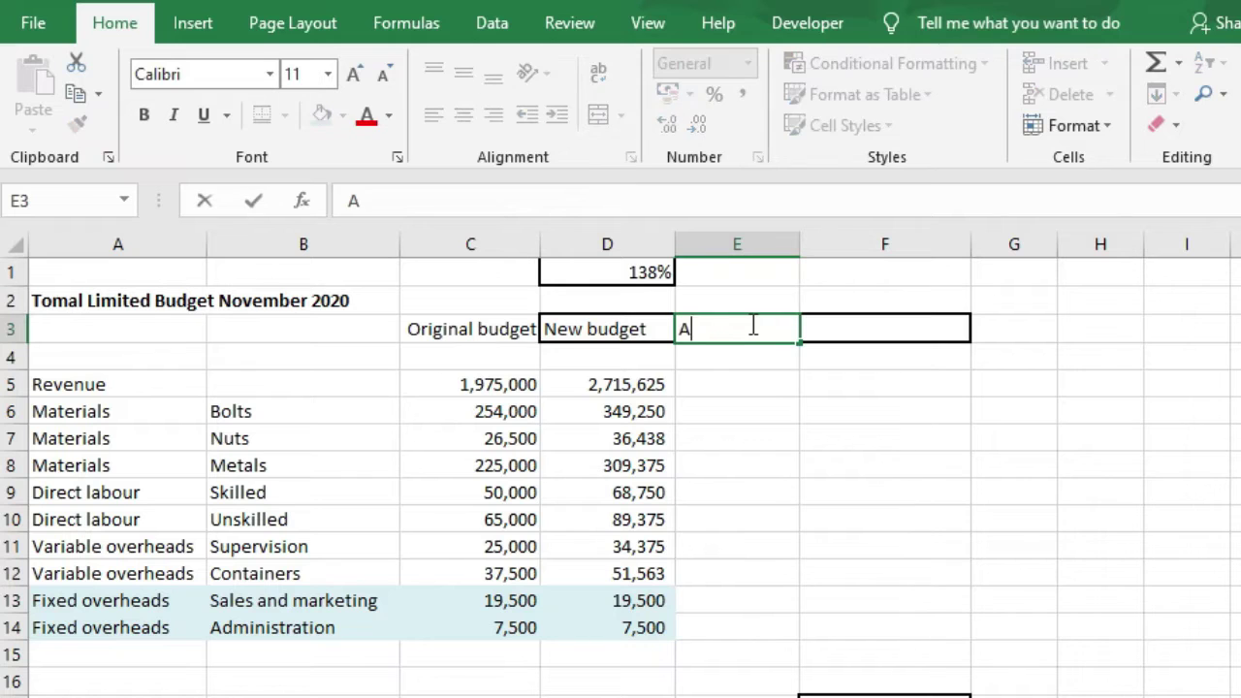
{"action": "key", "text": "Return"}
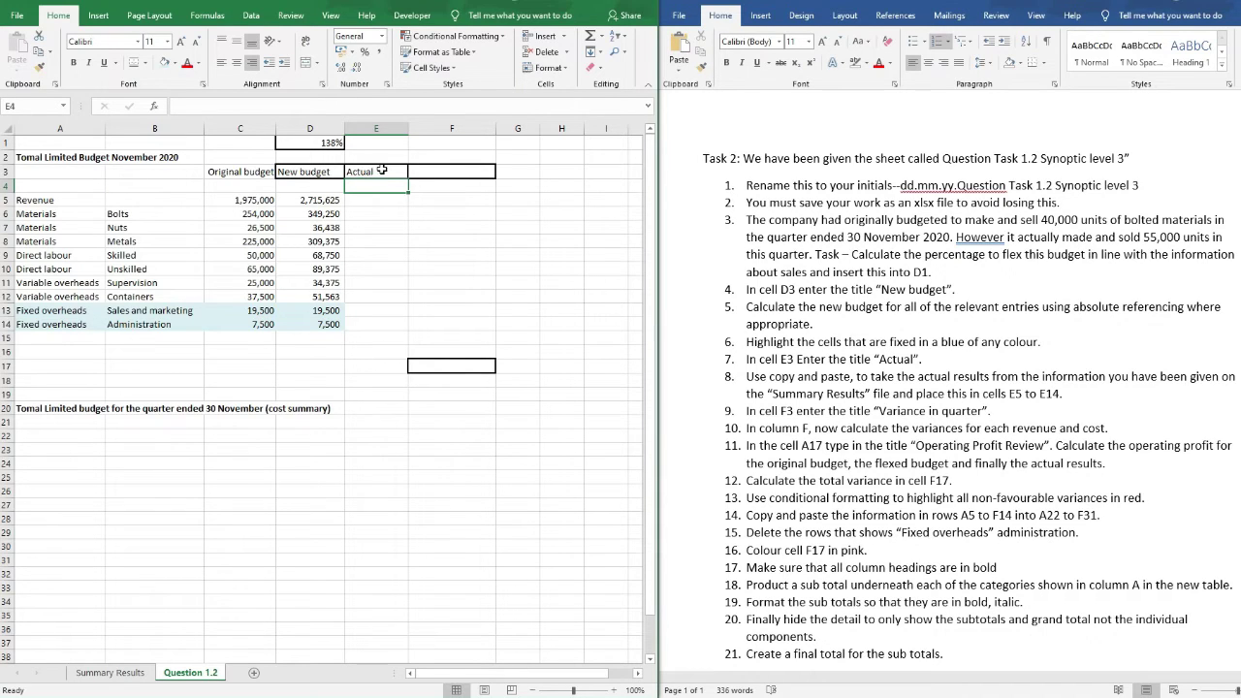
Copy the actual results figures C20:C29 from the Summary Results sheet.
{"action": "left_click", "coordinate": [113, 676]}
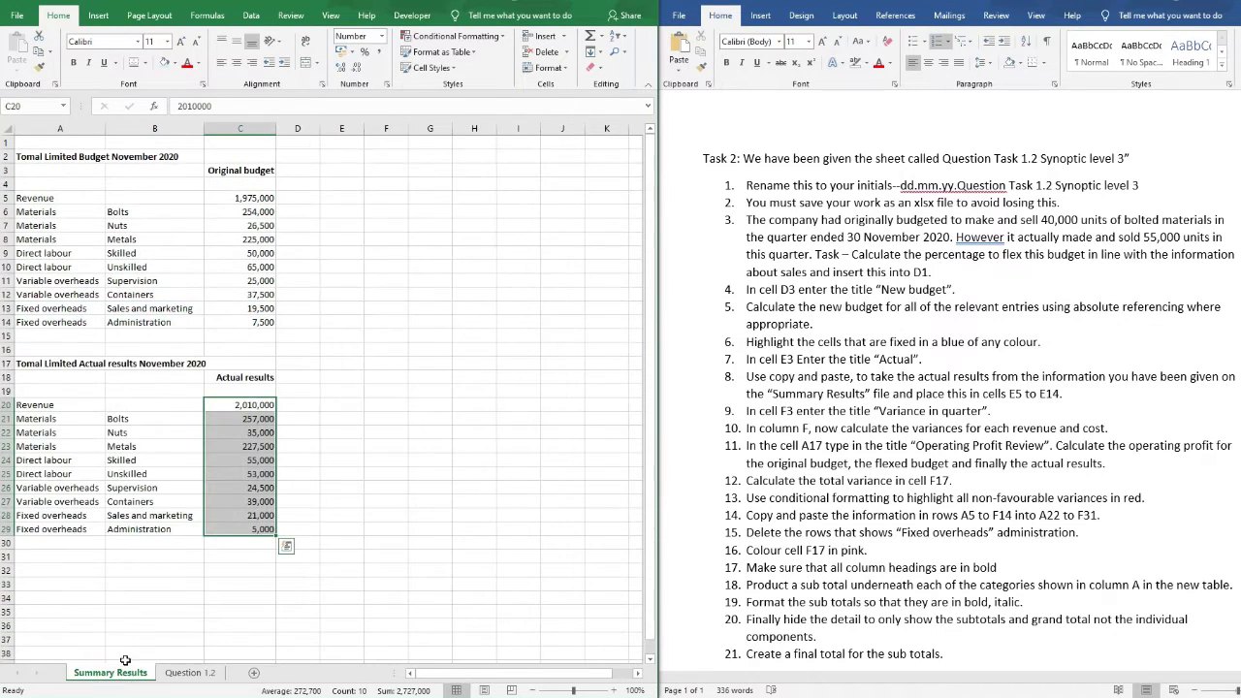
{"action": "left_click", "coordinate": [94, 291]}
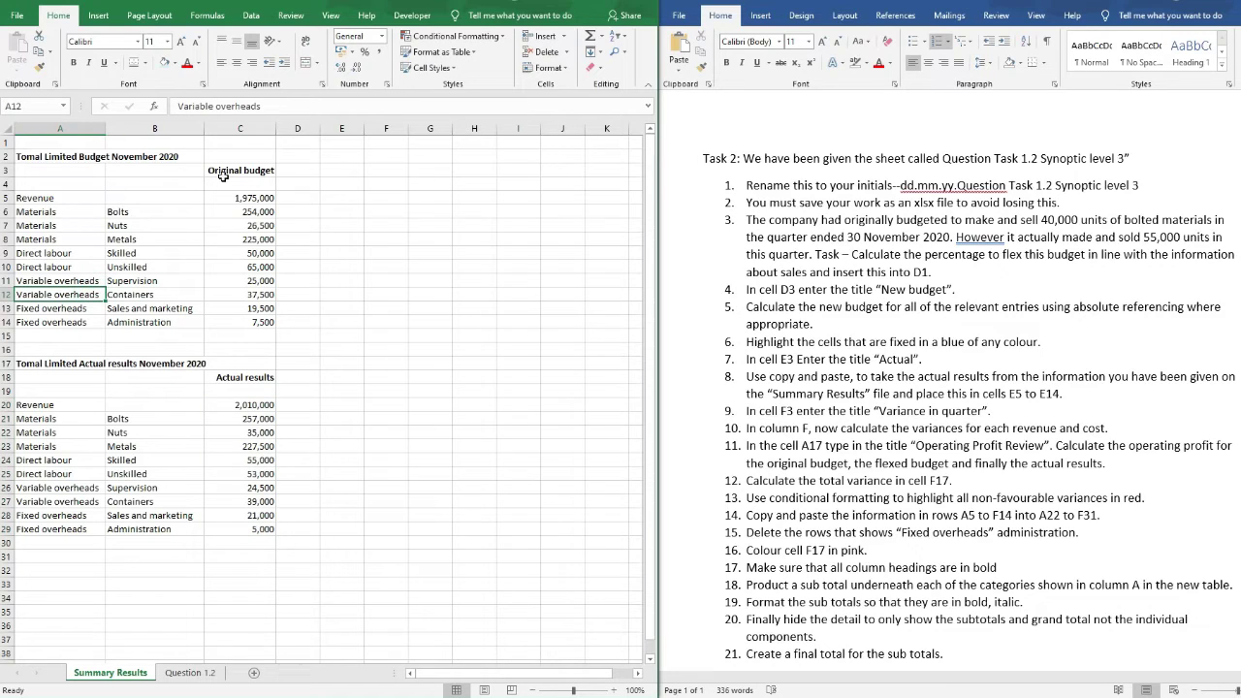
{"action": "left_click_drag", "start_coordinate": [239, 171], "coordinate": [244, 323]}
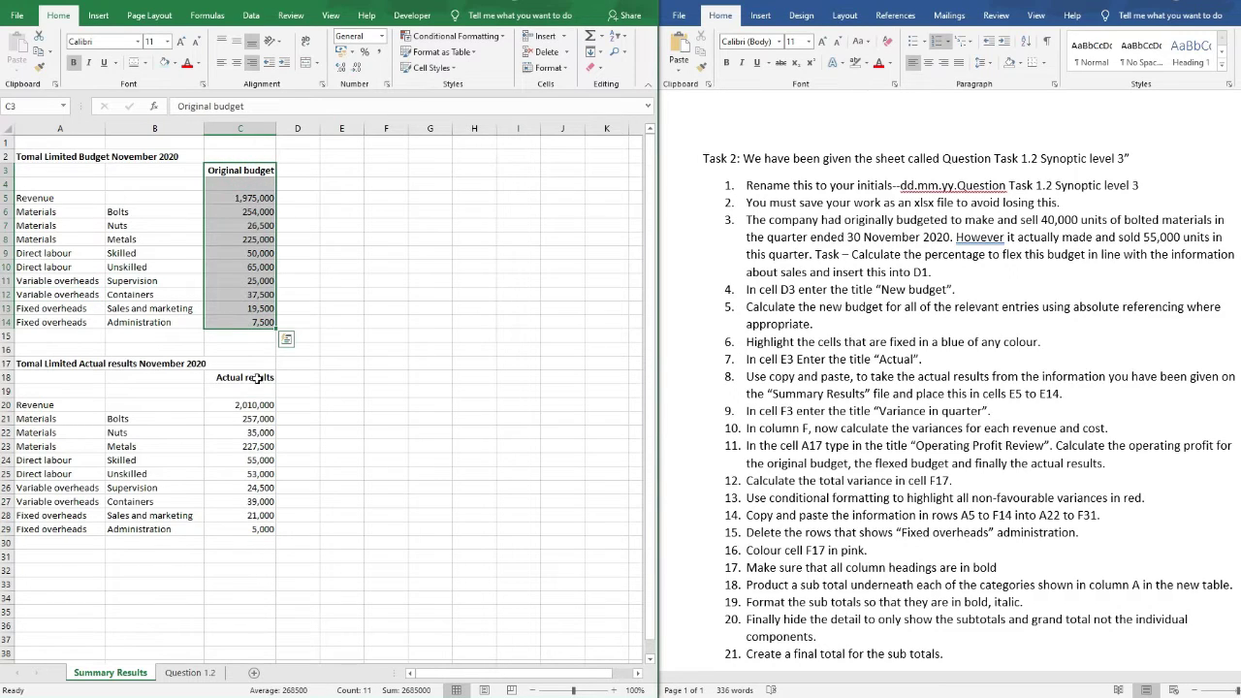
{"action": "left_click_drag", "start_coordinate": [249, 377], "coordinate": [255, 530]}
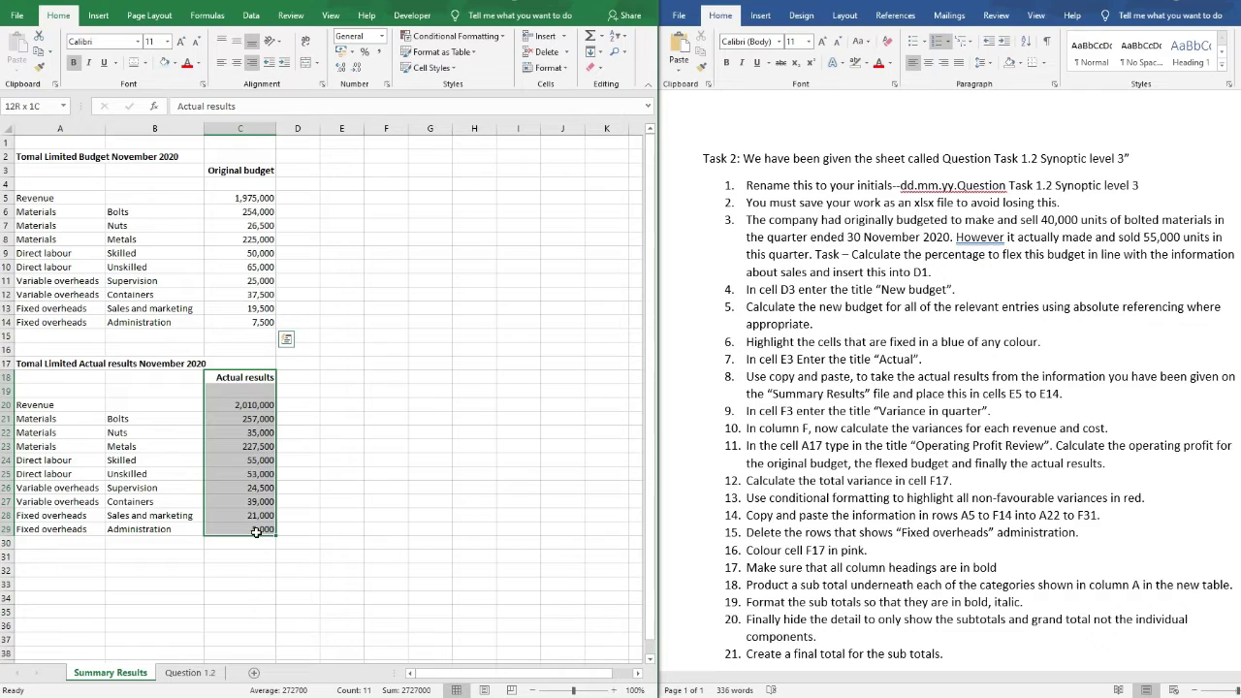
{"action": "left_click", "coordinate": [342, 501]}
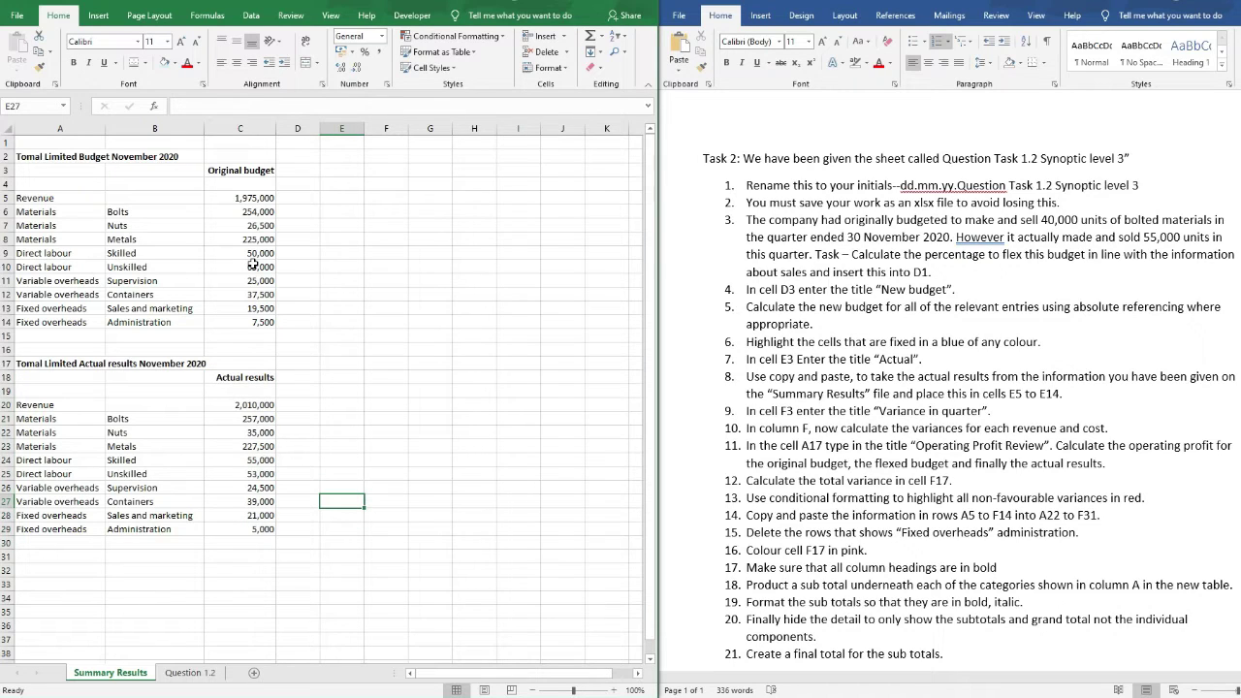
{"action": "left_click_drag", "start_coordinate": [254, 405], "coordinate": [281, 541]}
{"action": "right_click", "coordinate": [249, 415]}
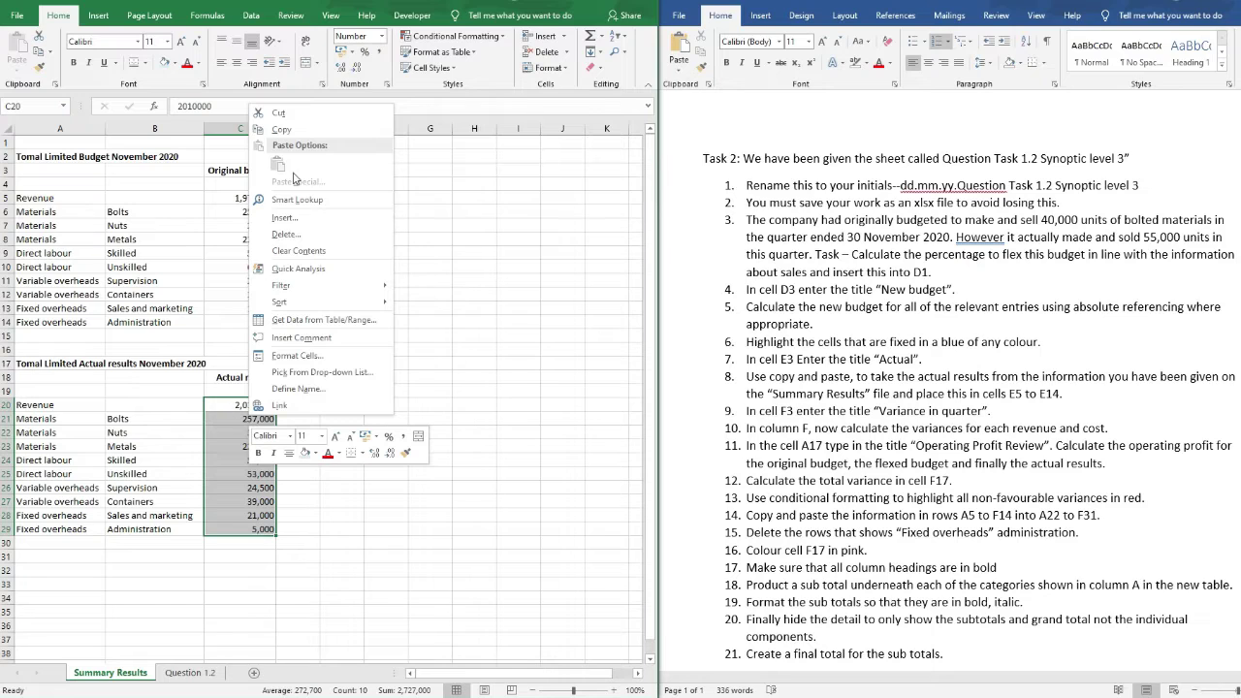
{"action": "left_click", "coordinate": [281, 129]}
Paste them as values into E5 on the Question 1.2 sheet.
{"action": "left_click", "coordinate": [194, 671]}
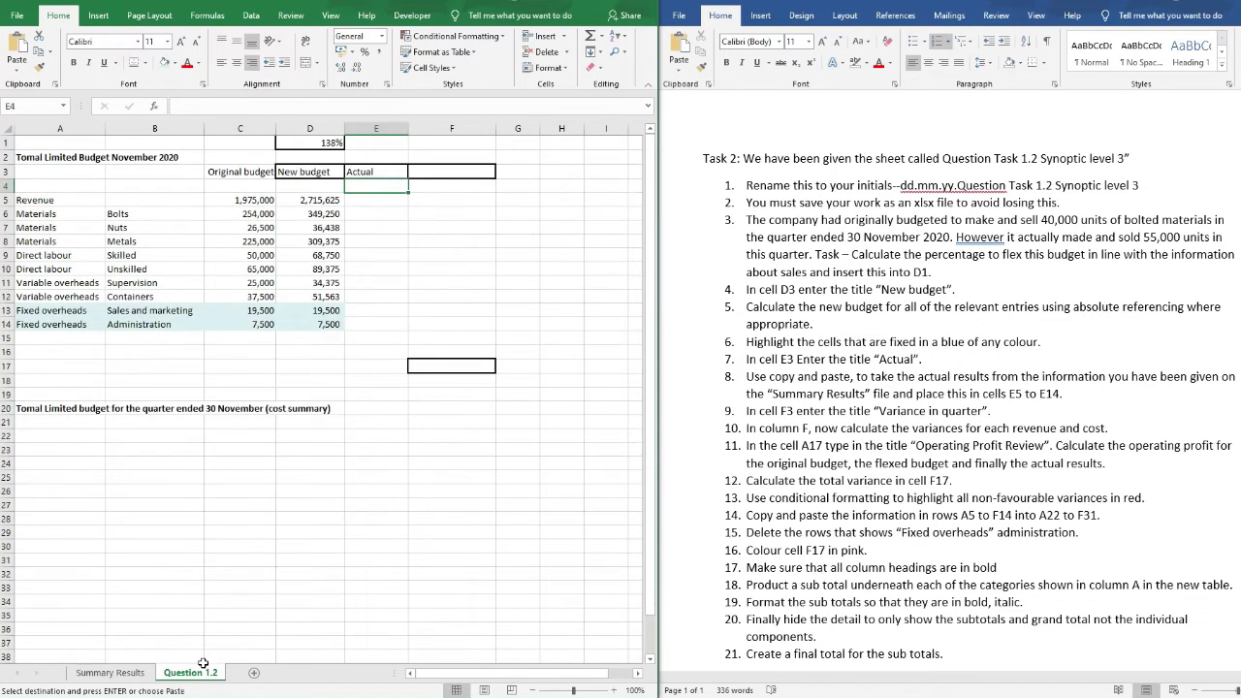
{"action": "right_click", "coordinate": [369, 201]}
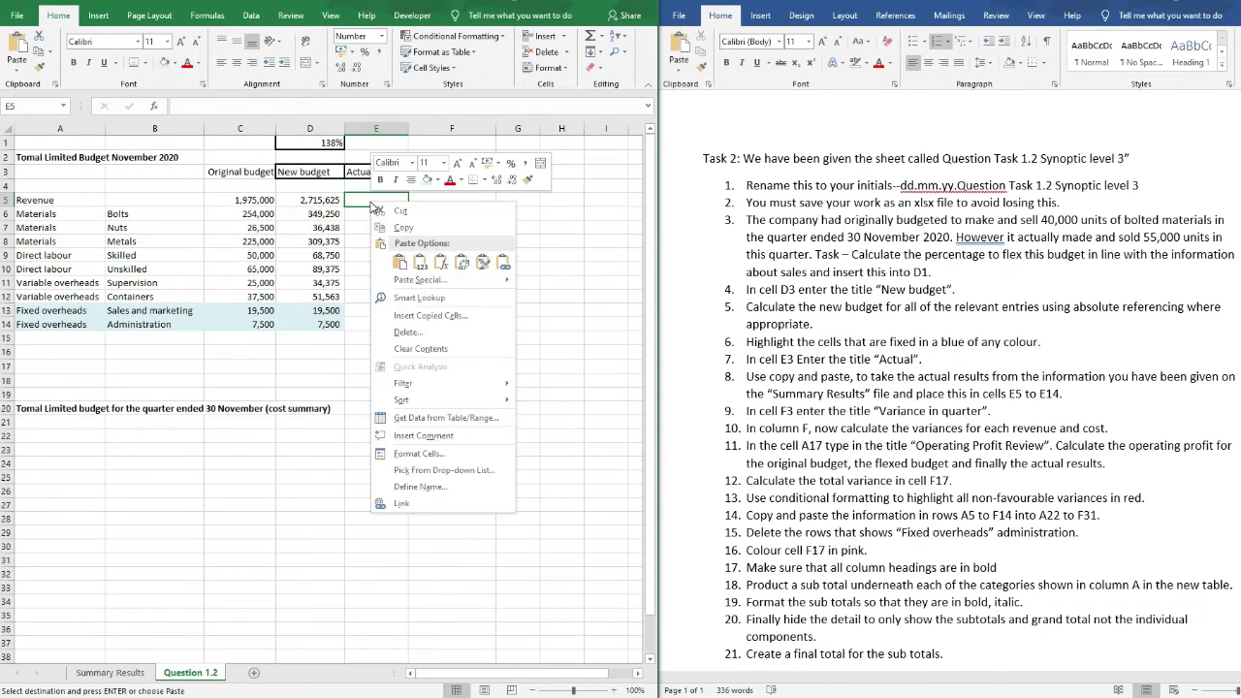
{"action": "left_click", "coordinate": [420, 262]}
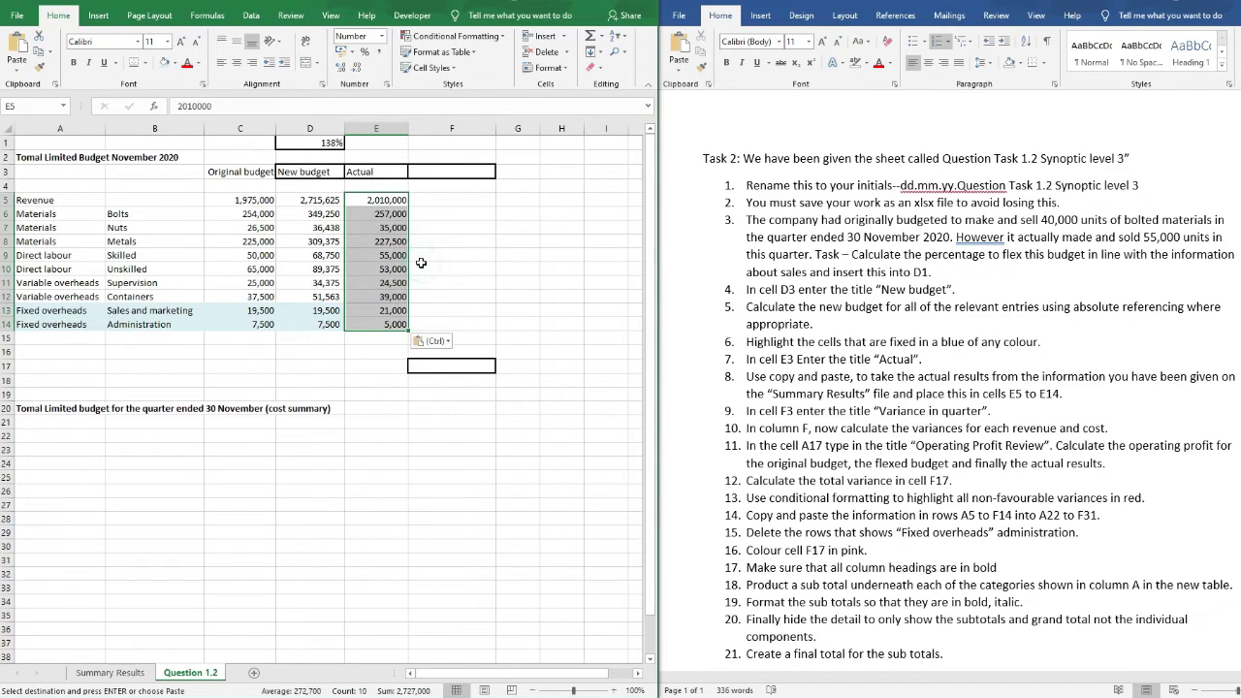
{"action": "left_click", "coordinate": [374, 448]}
{"action": "left_click", "coordinate": [439, 174]}
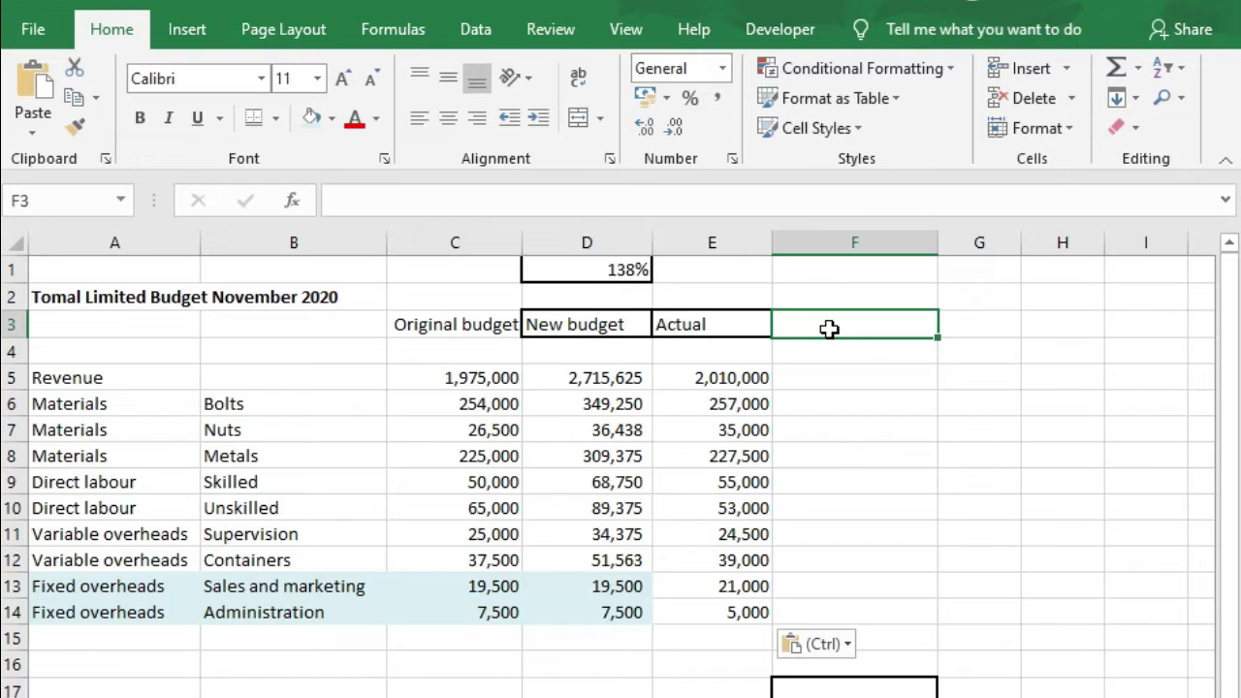
Head F3 'Variance in quarter' and fill F5:F14 with =D5-E5 down to Administration.
{"action": "type", "text": "Vari"}
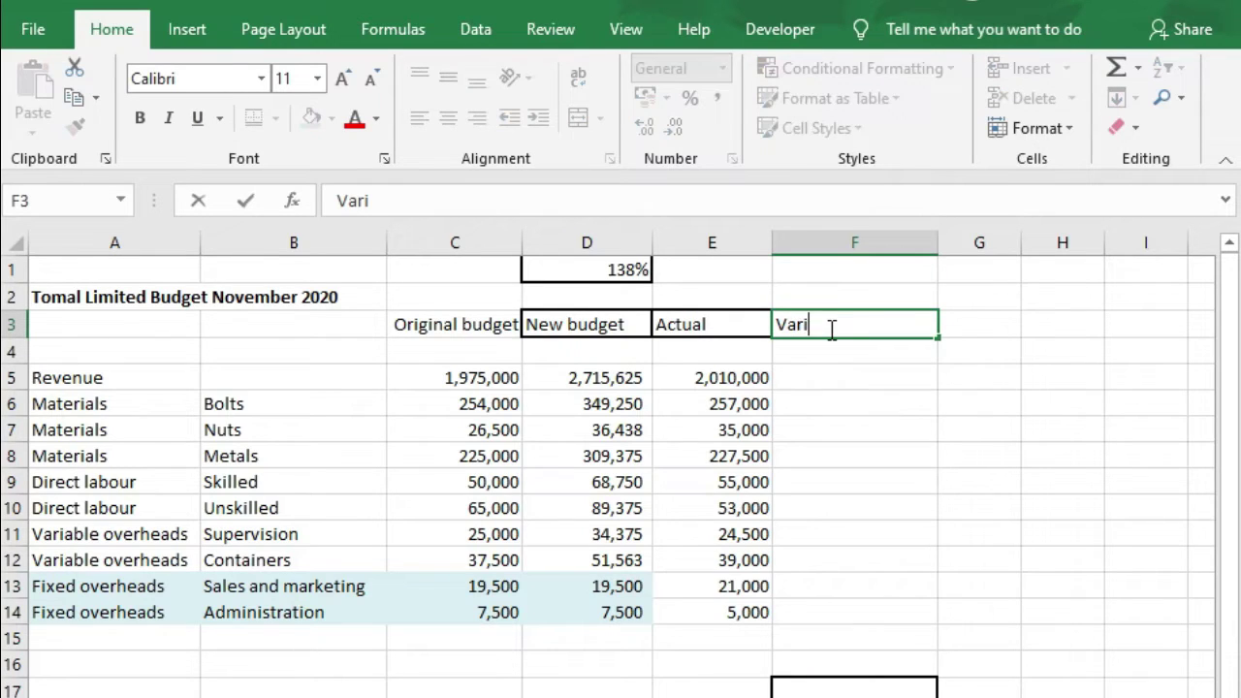
{"action": "type", "text": "ance in quarter"}
{"action": "key", "text": "Return"}
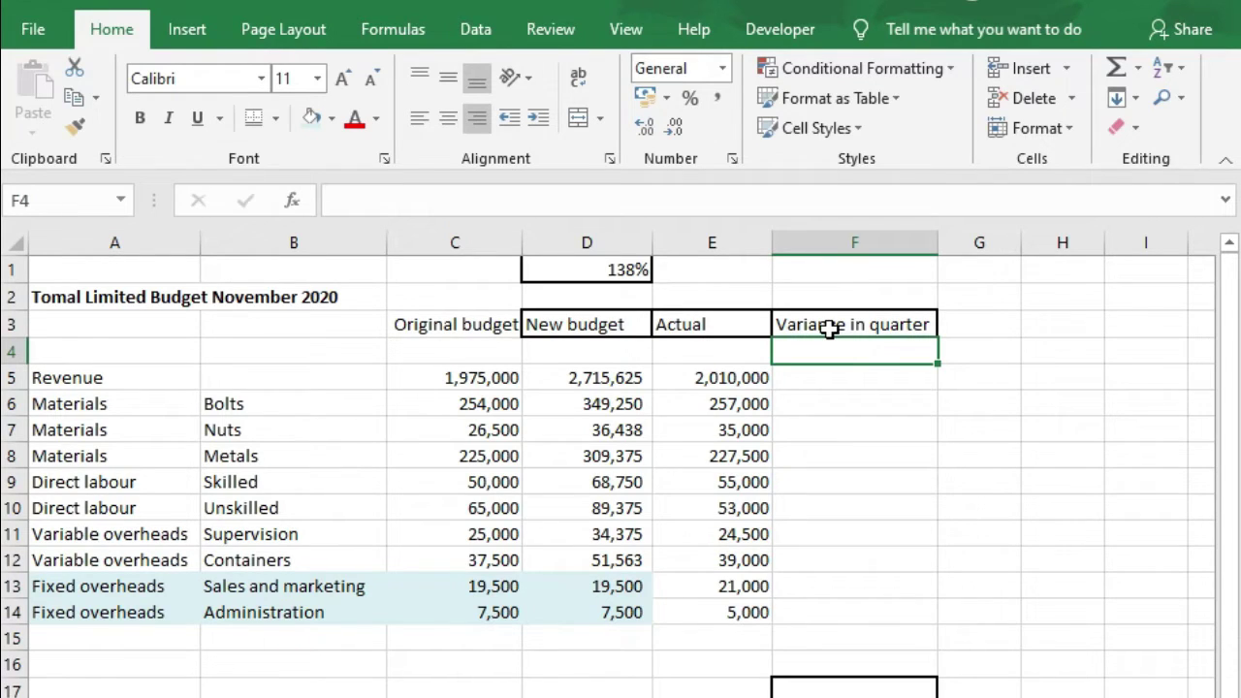
{"action": "left_click", "coordinate": [817, 376]}
{"action": "type", "text": "="}
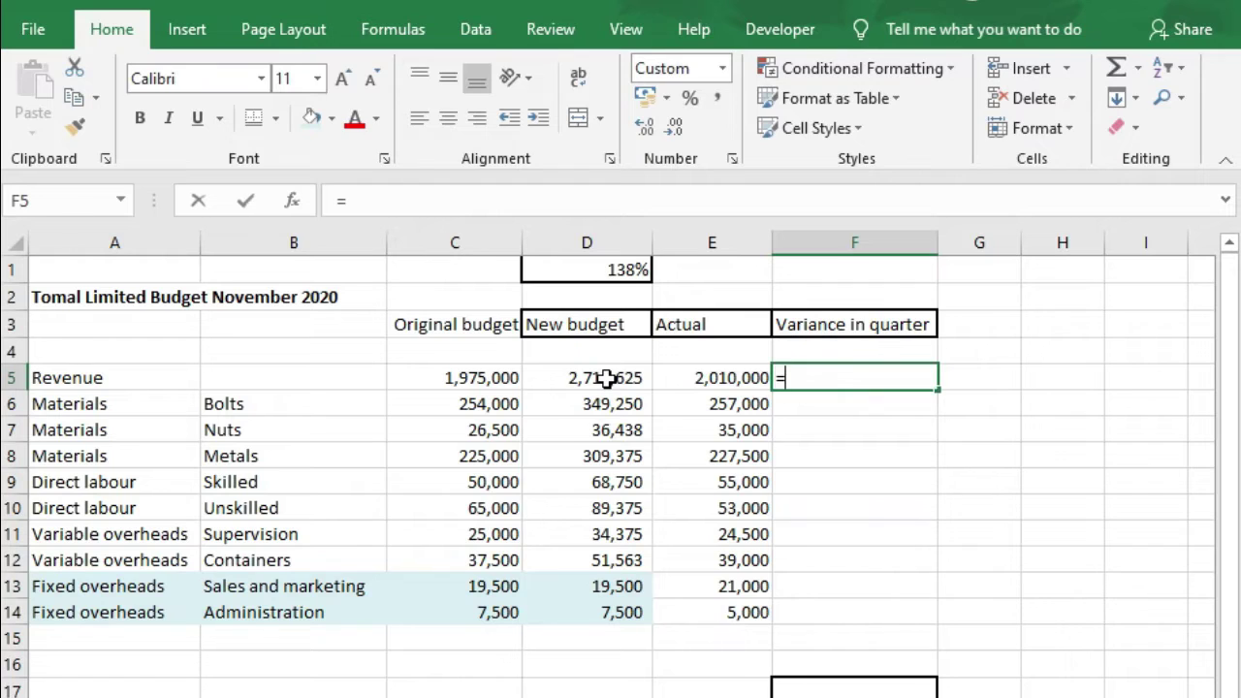
{"action": "left_click", "coordinate": [605, 377]}
{"action": "type", "text": "-"}
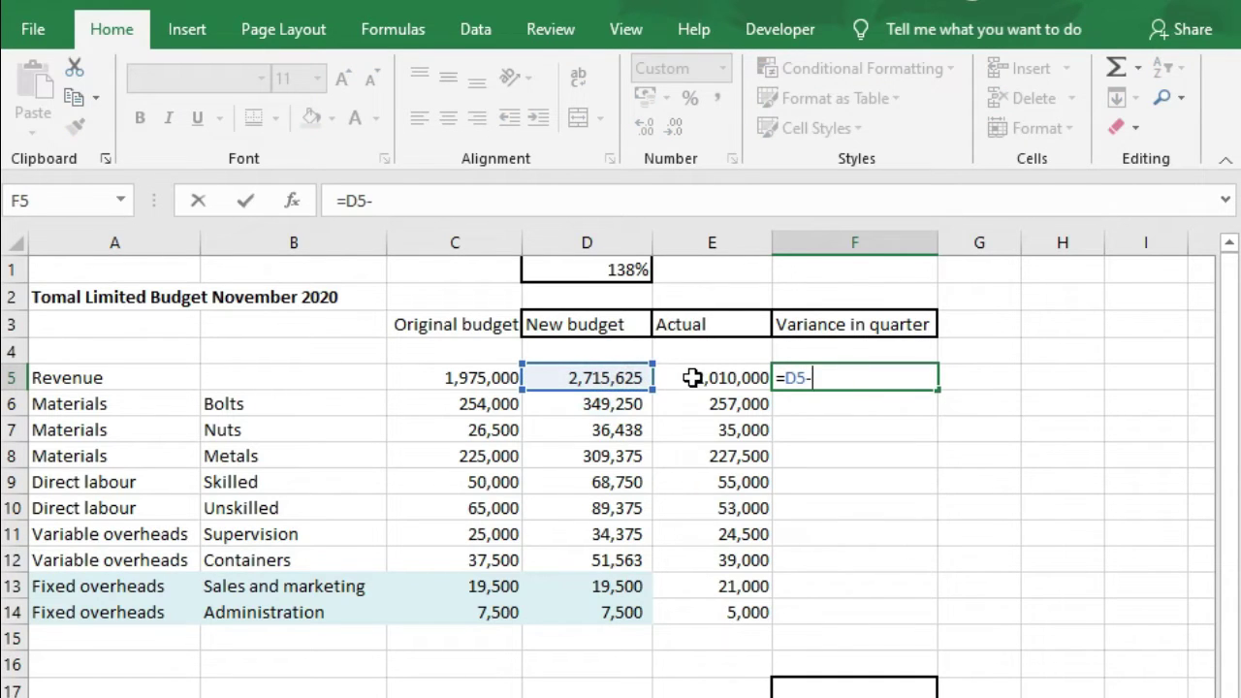
{"action": "left_click", "coordinate": [693, 377]}
{"action": "key", "text": "Return"}
{"action": "left_click", "coordinate": [902, 374]}
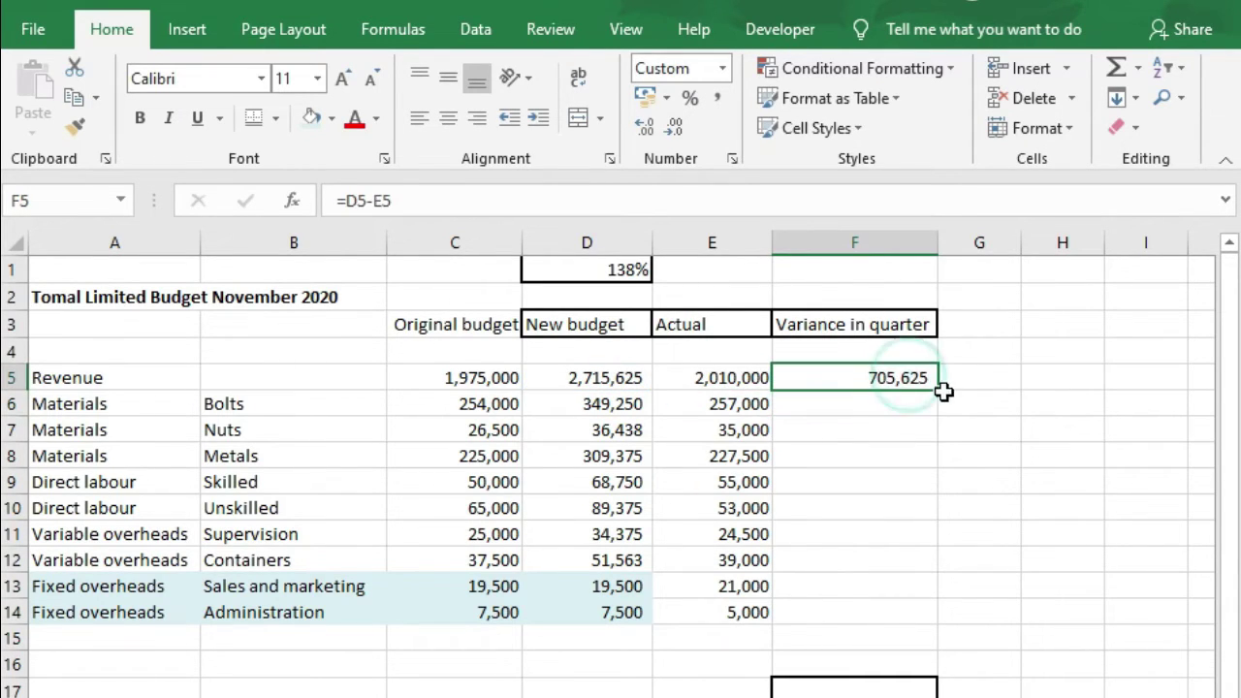
{"action": "left_click_drag", "start_coordinate": [941, 396], "coordinate": [922, 631]}
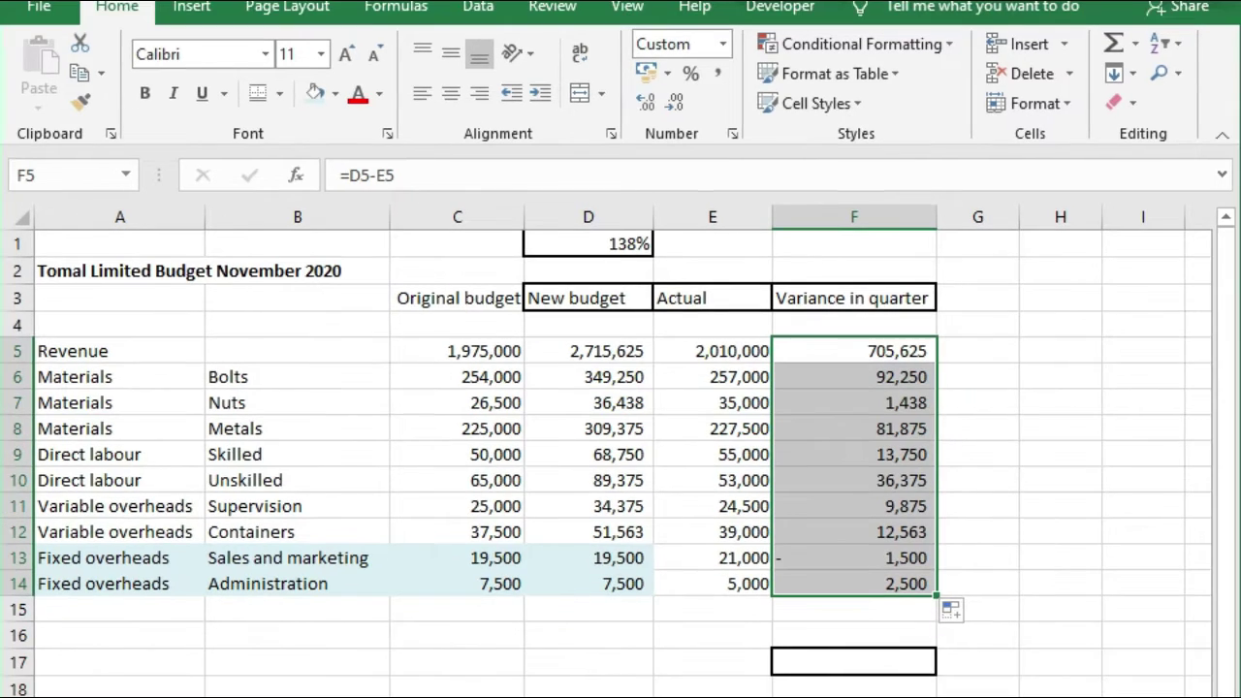
{"action": "left_click", "coordinate": [853, 697]}
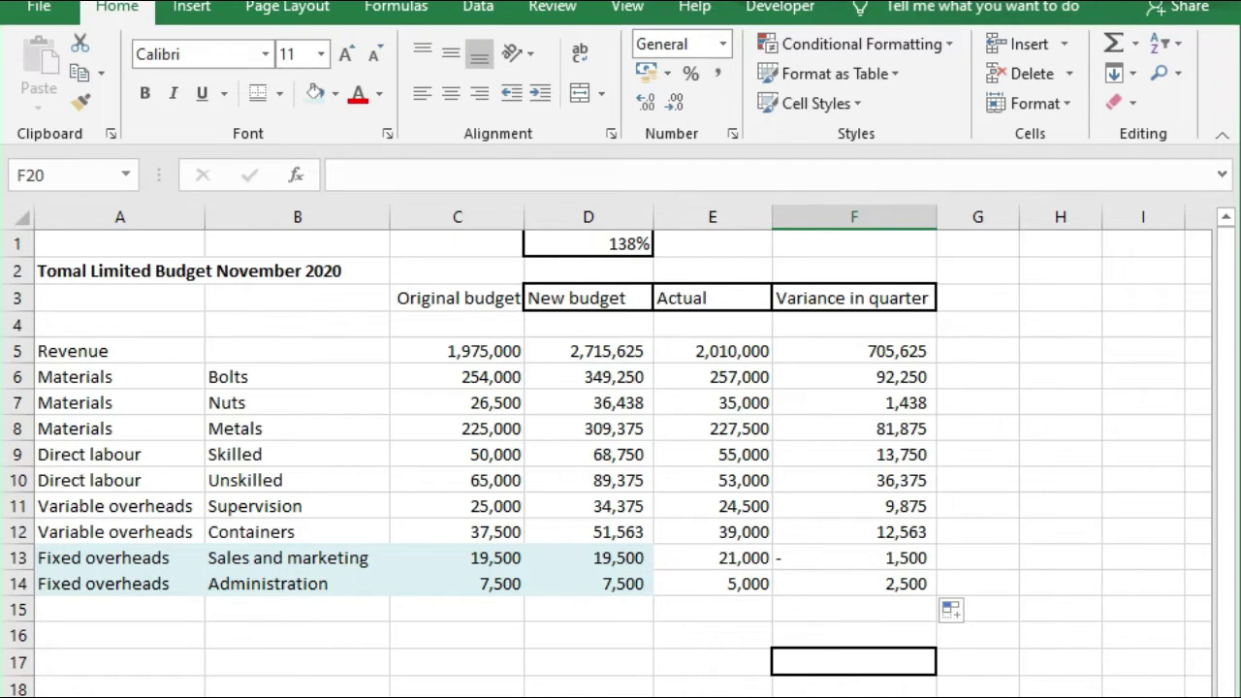
Enter the label 'Operating Profit Review' in cell A17.
{"action": "left_click", "coordinate": [118, 669]}
{"action": "type", "text": "P"}
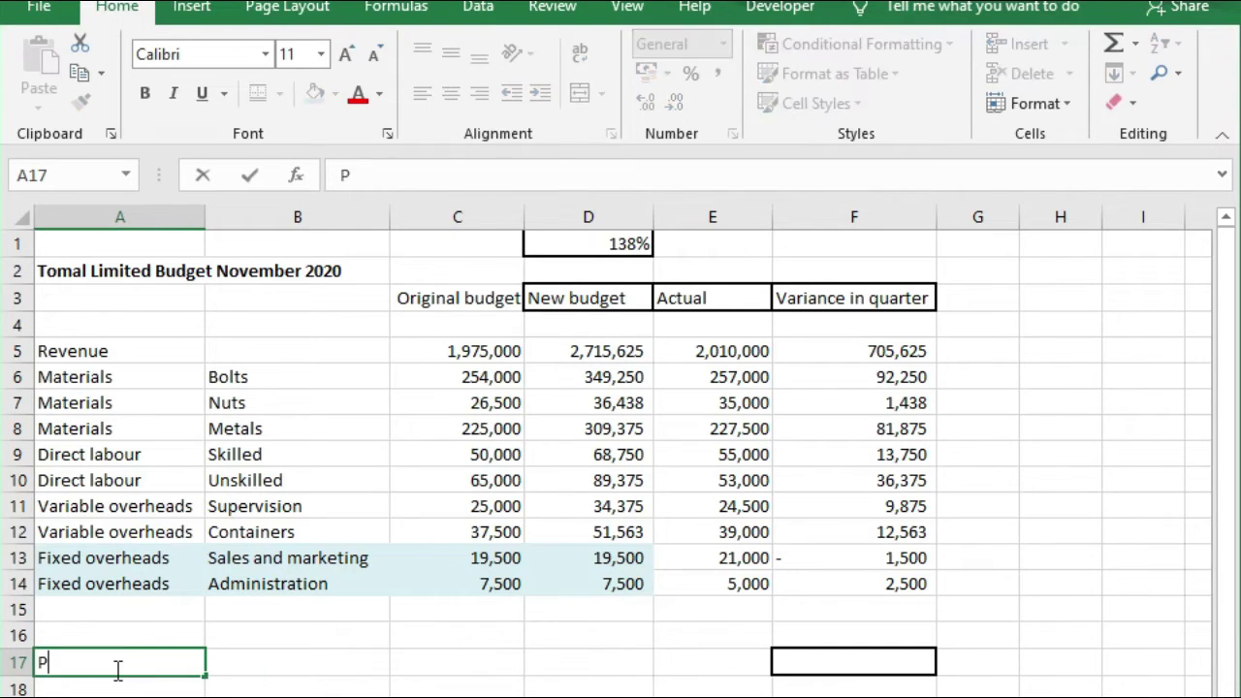
{"action": "key", "text": "BackSpace"}
{"action": "type", "text": "Operating"}
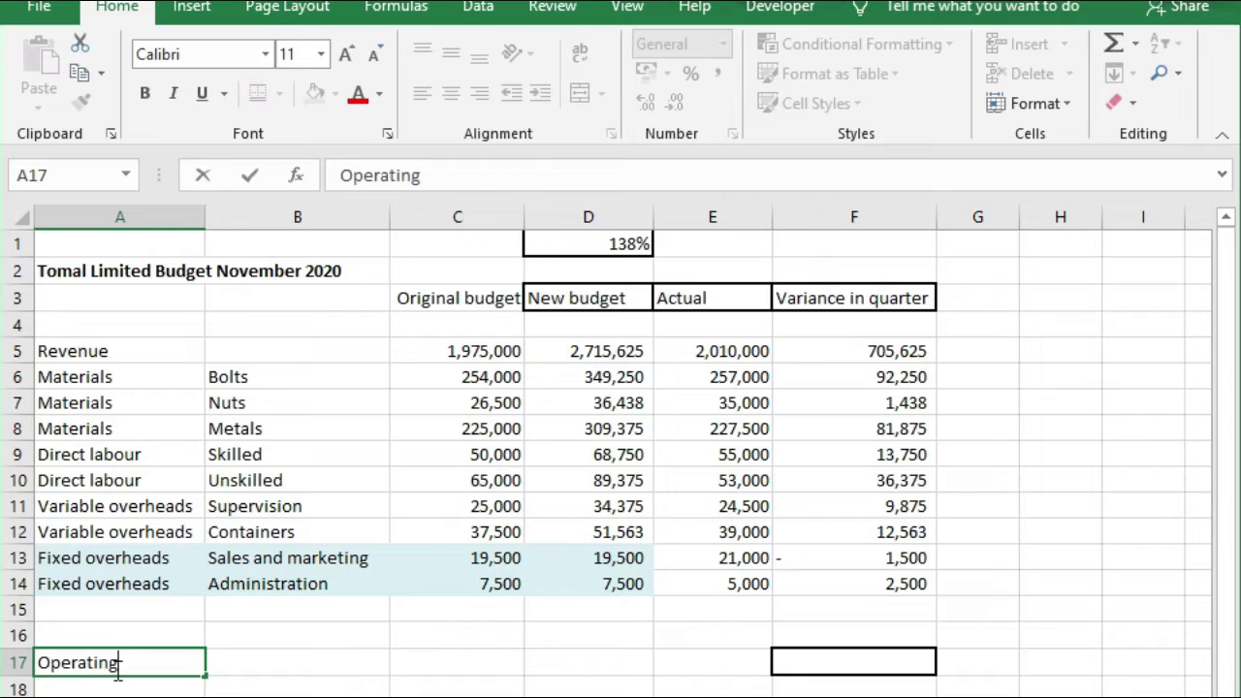
{"action": "type", "text": " Profit Revir"}
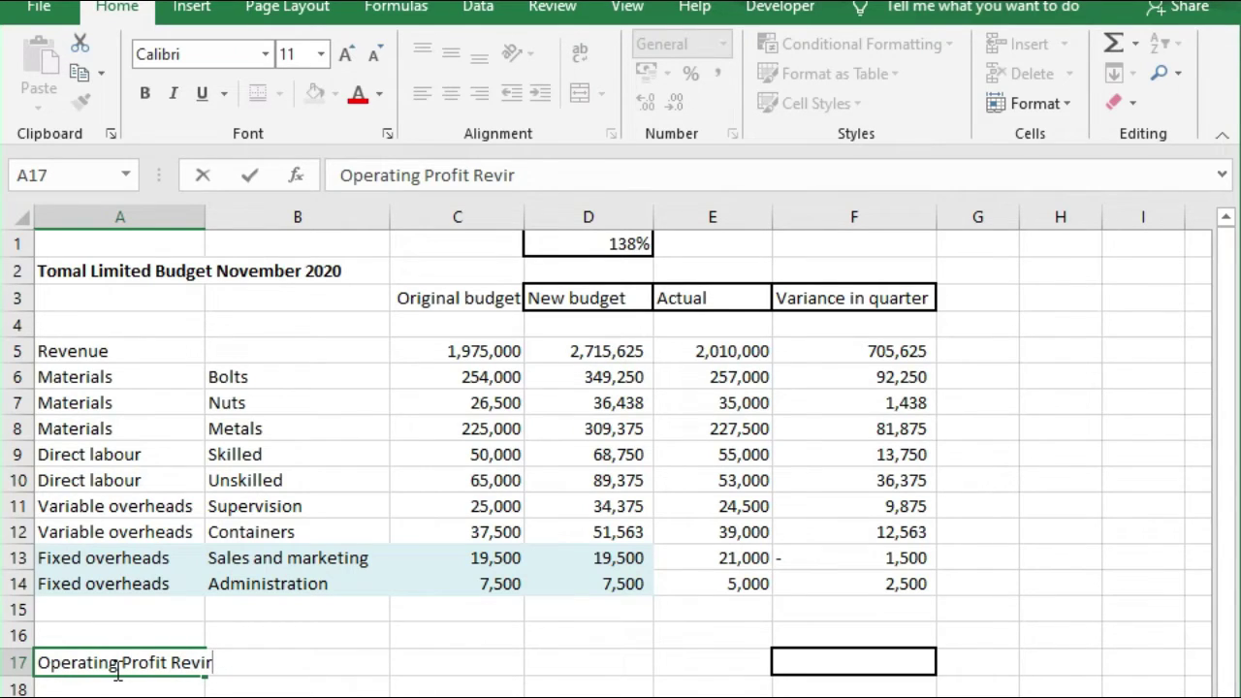
{"action": "key", "text": "BackSpace"}
{"action": "type", "text": "ew"}
{"action": "key", "text": "Return"}
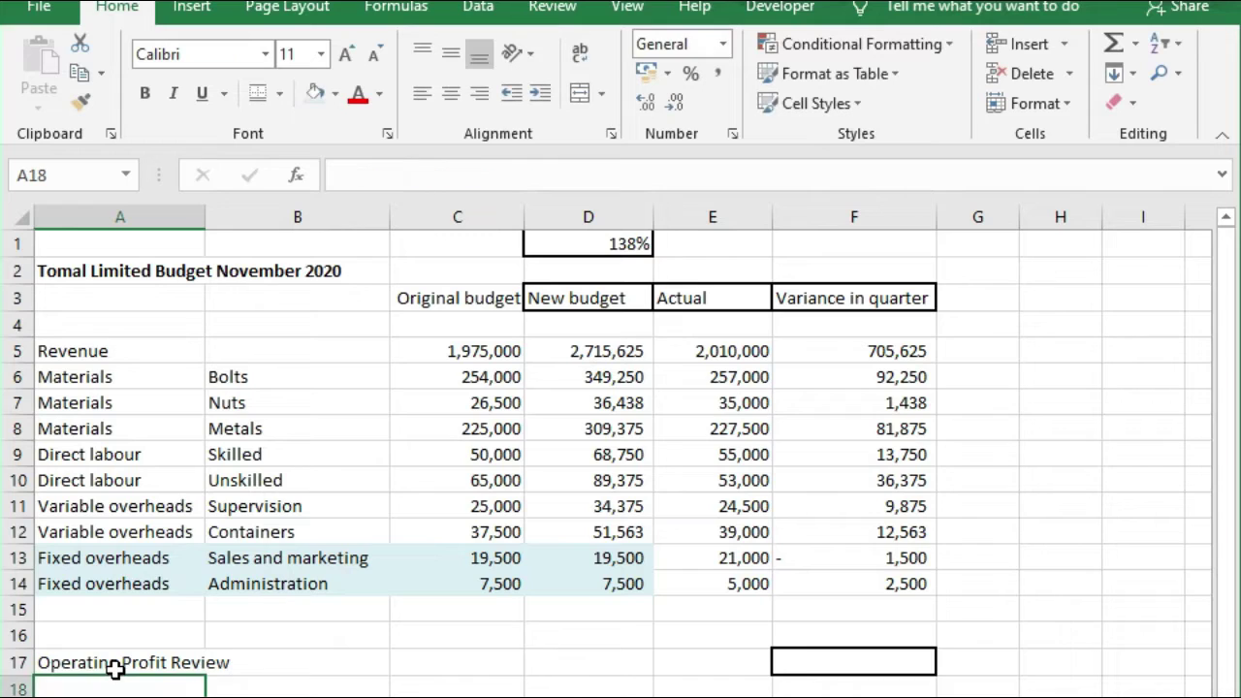
Enter =C5-SUM(C6:C14) in C17 and fill it to E17, giving 1,265,000, 1,749,500 and 1,293,000.
{"action": "left_click", "coordinate": [449, 665]}
{"action": "type", "text": "="}
{"action": "left_click", "coordinate": [492, 357]}
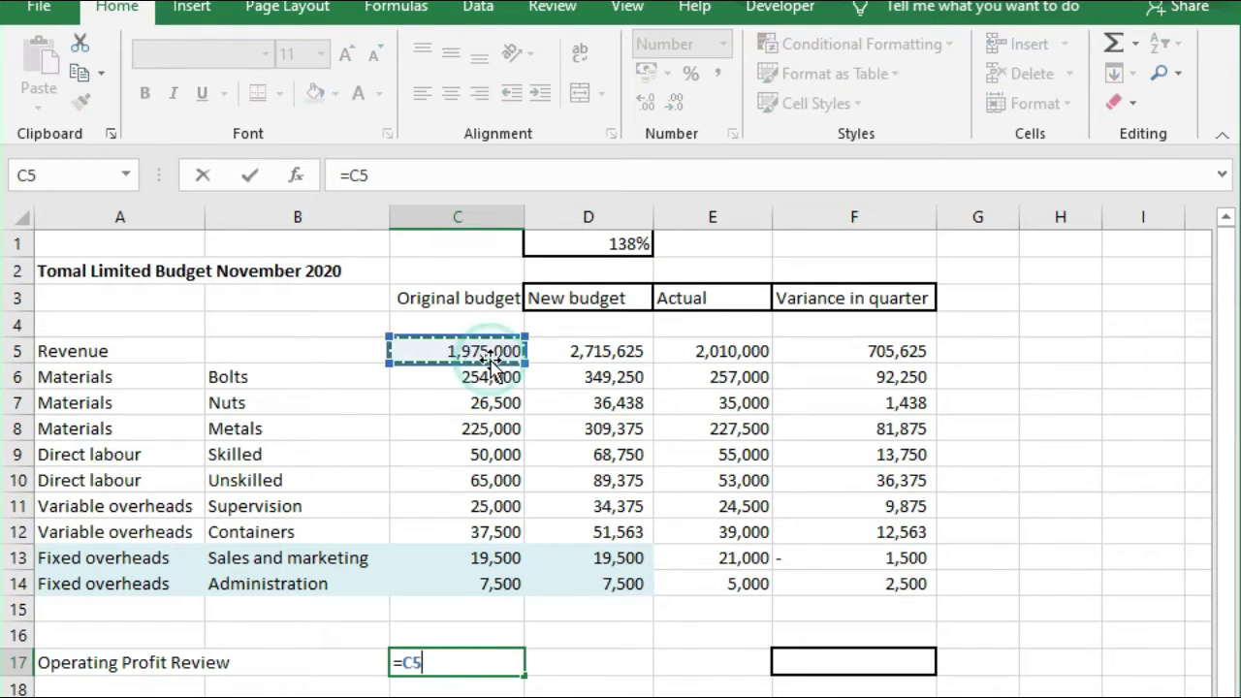
{"action": "type", "text": "-sum"}
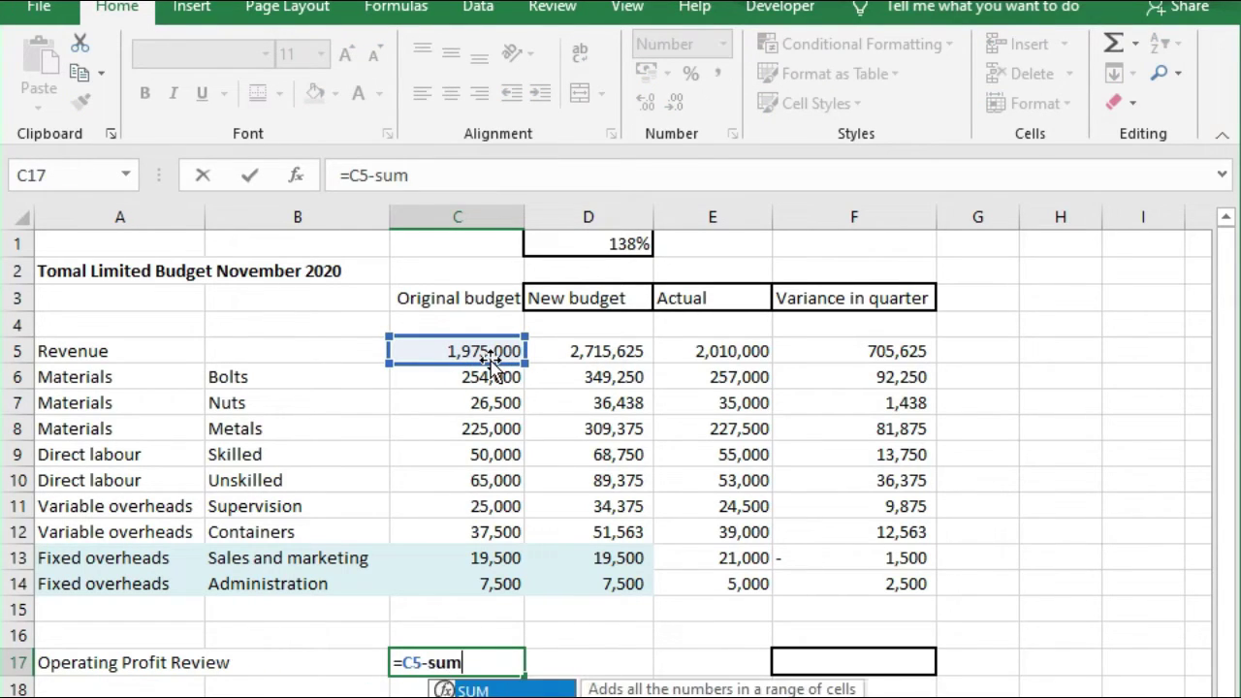
{"action": "type", "text": "("}
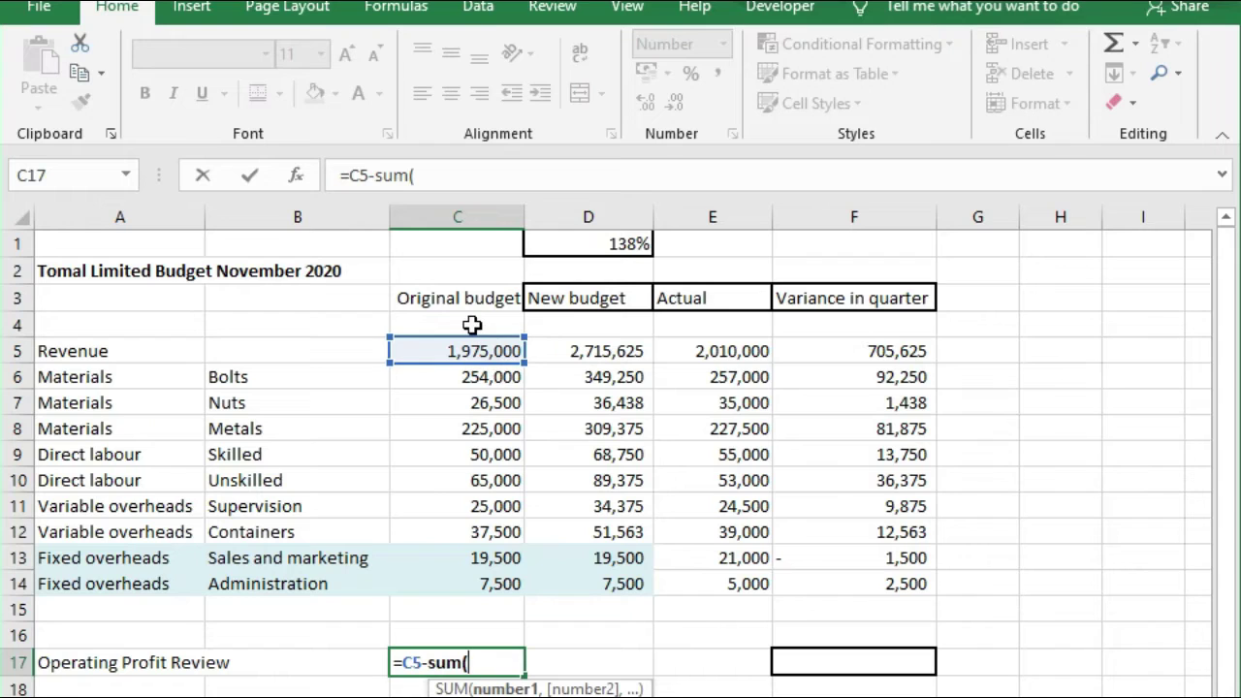
{"action": "left_click", "coordinate": [470, 381]}
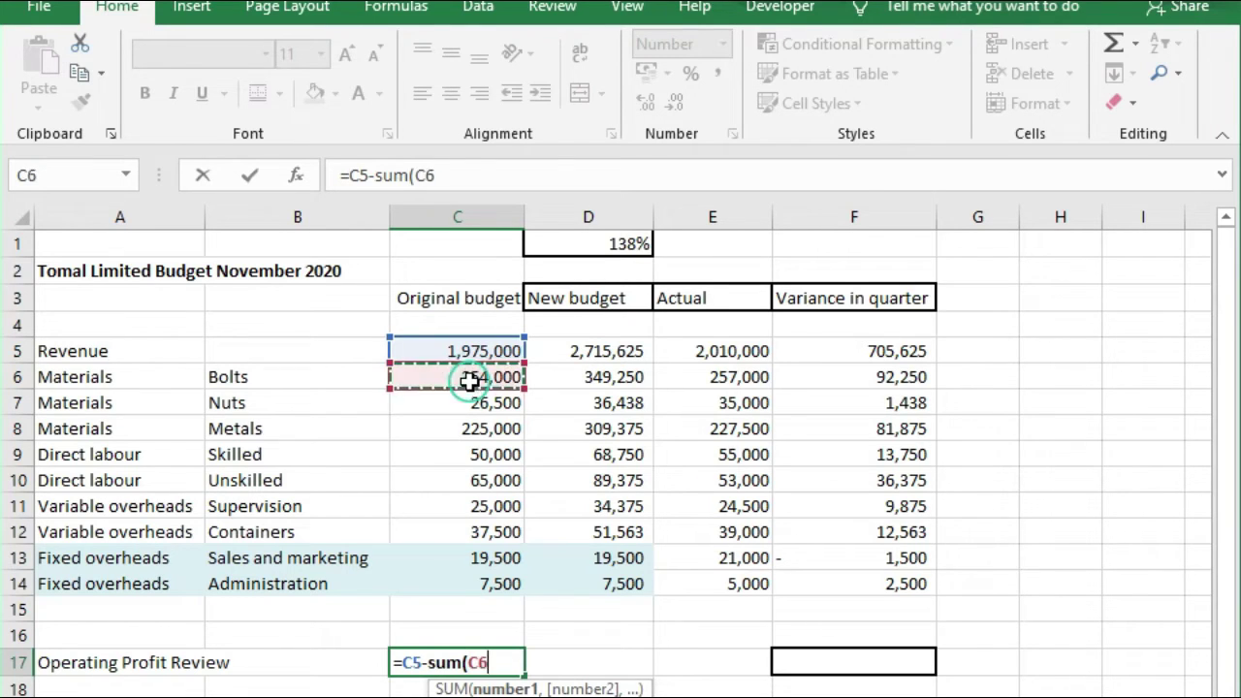
{"action": "left_click_drag", "start_coordinate": [470, 381], "coordinate": [472, 582]}
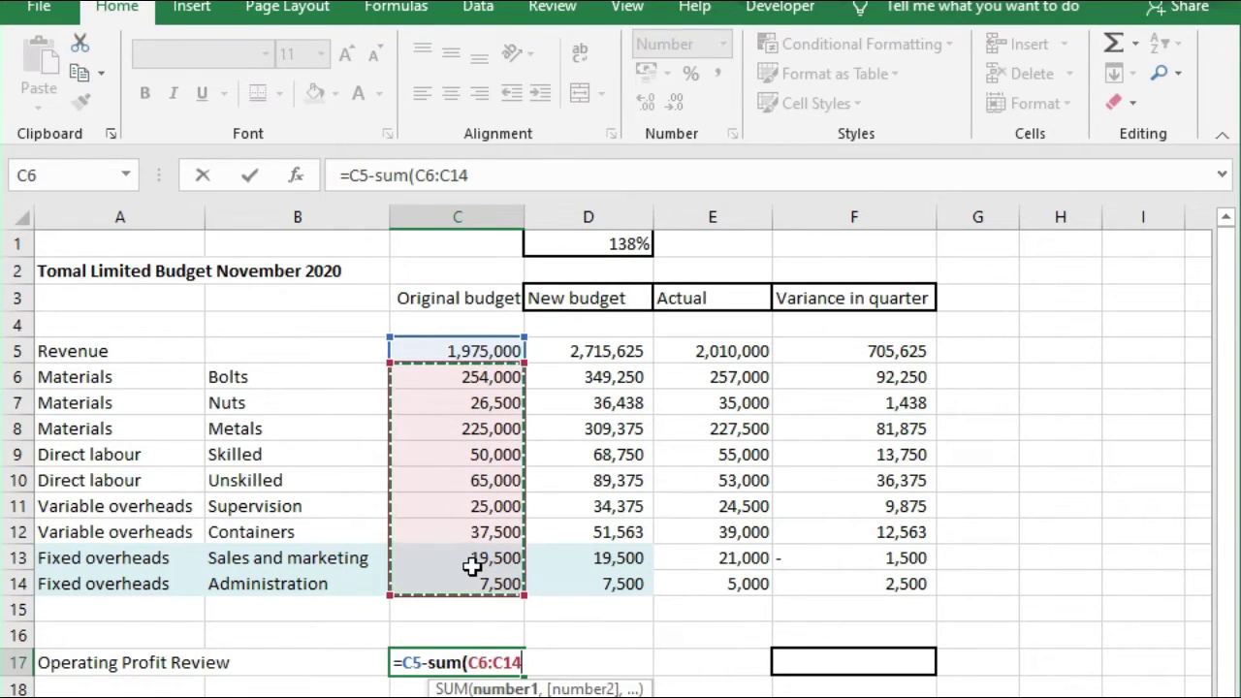
{"action": "key", "text": "Return"}
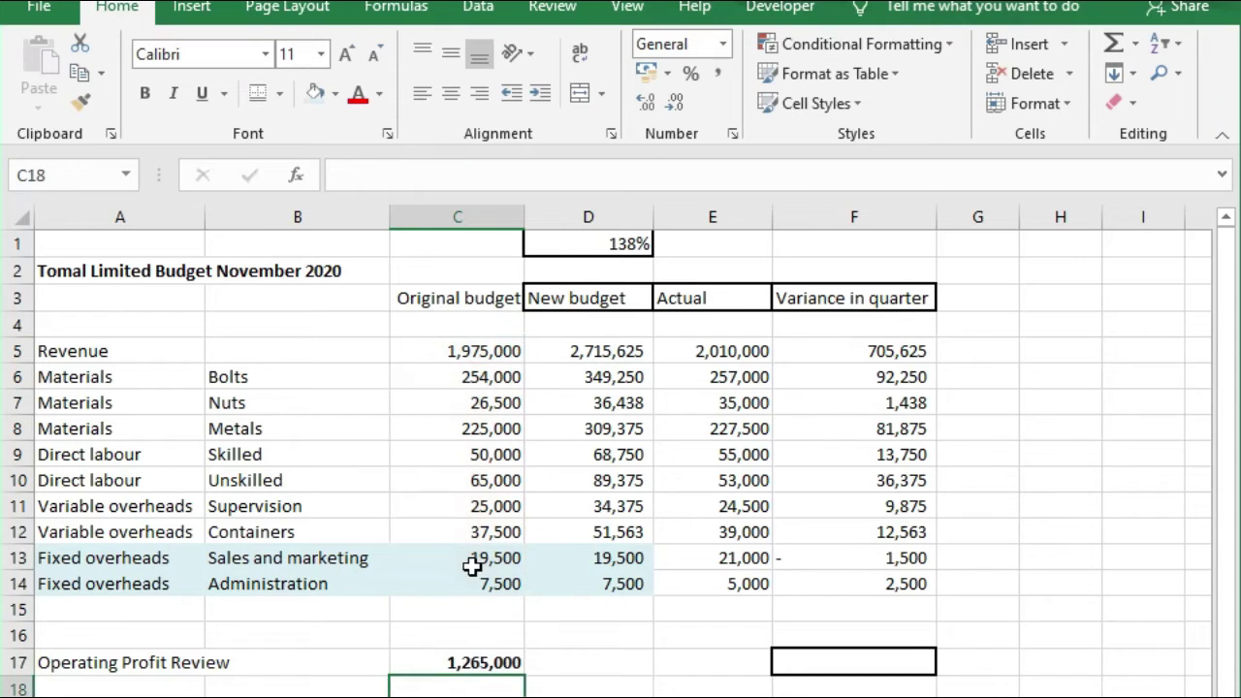
{"action": "left_click", "coordinate": [485, 662]}
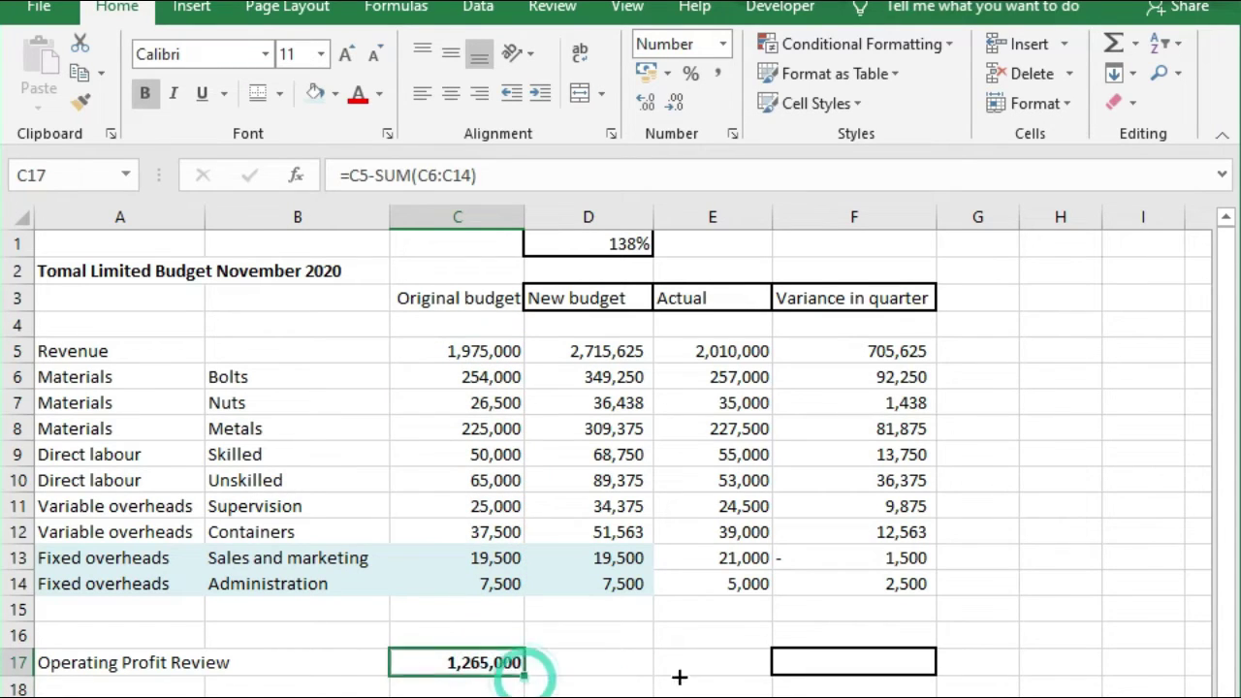
{"action": "left_click_drag", "start_coordinate": [679, 677], "coordinate": [742, 676]}
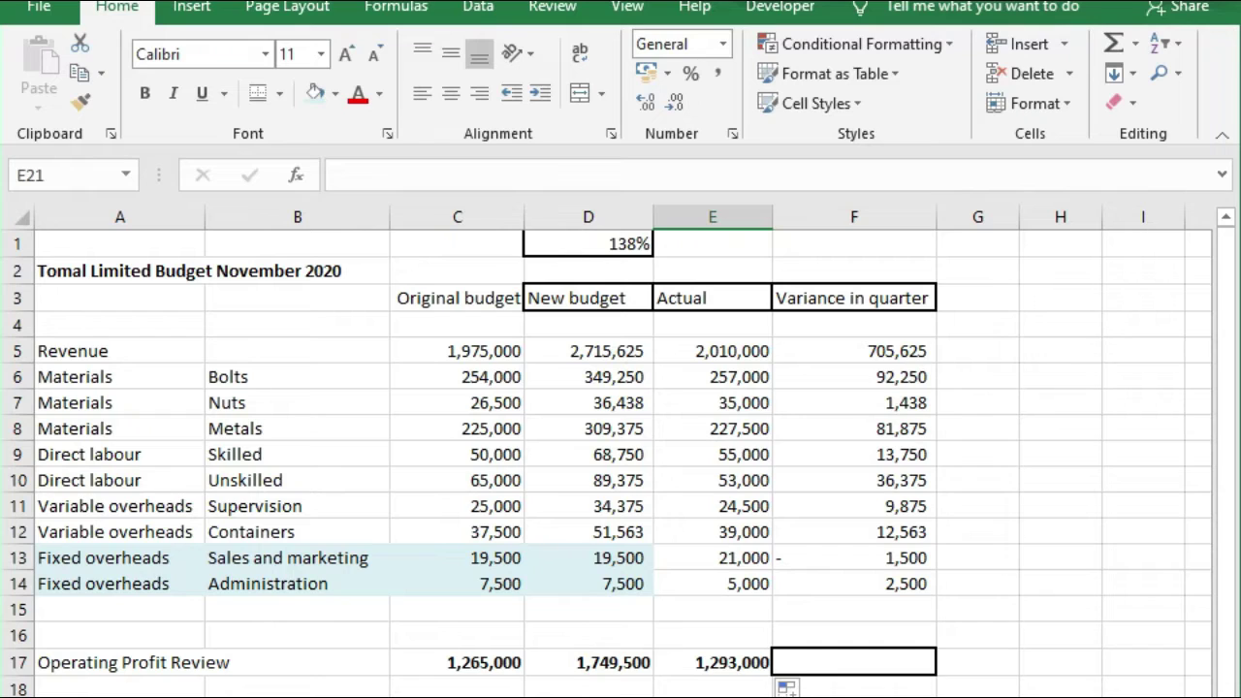
{"action": "left_click", "coordinate": [803, 657]}
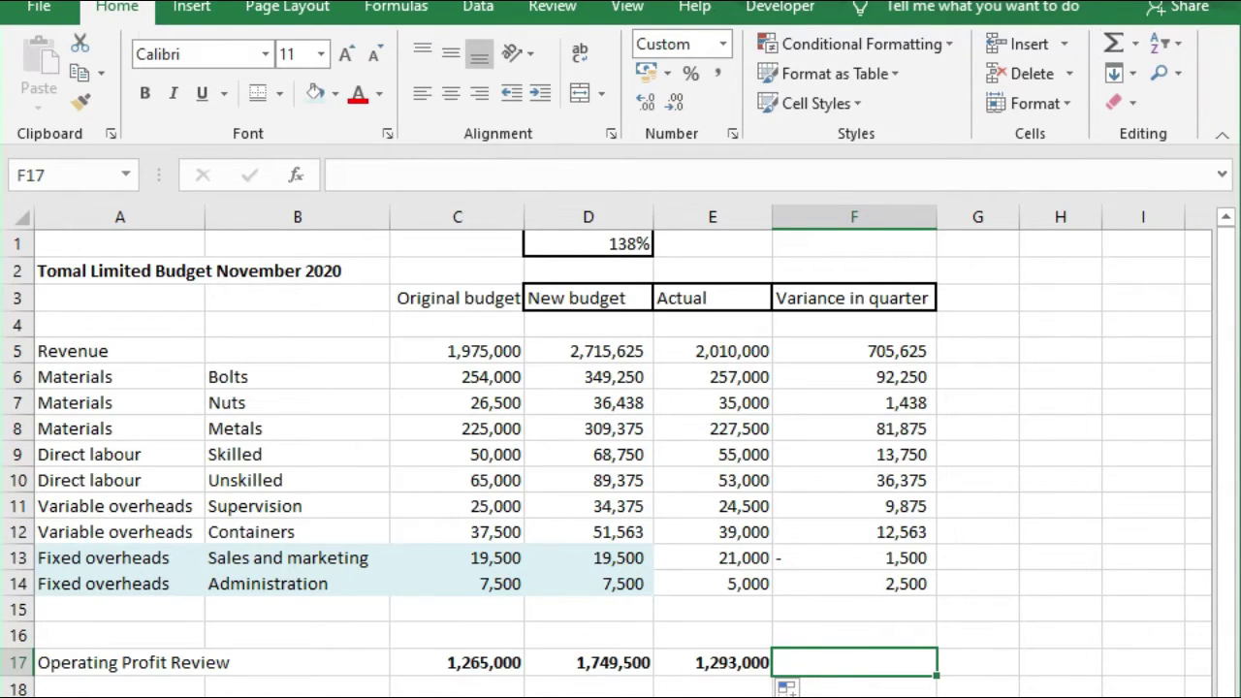
Total the variance figures F5:F14 in F17 with SUM, redoing the formula to get 954,750.
{"action": "left_click", "coordinate": [1113, 43]}
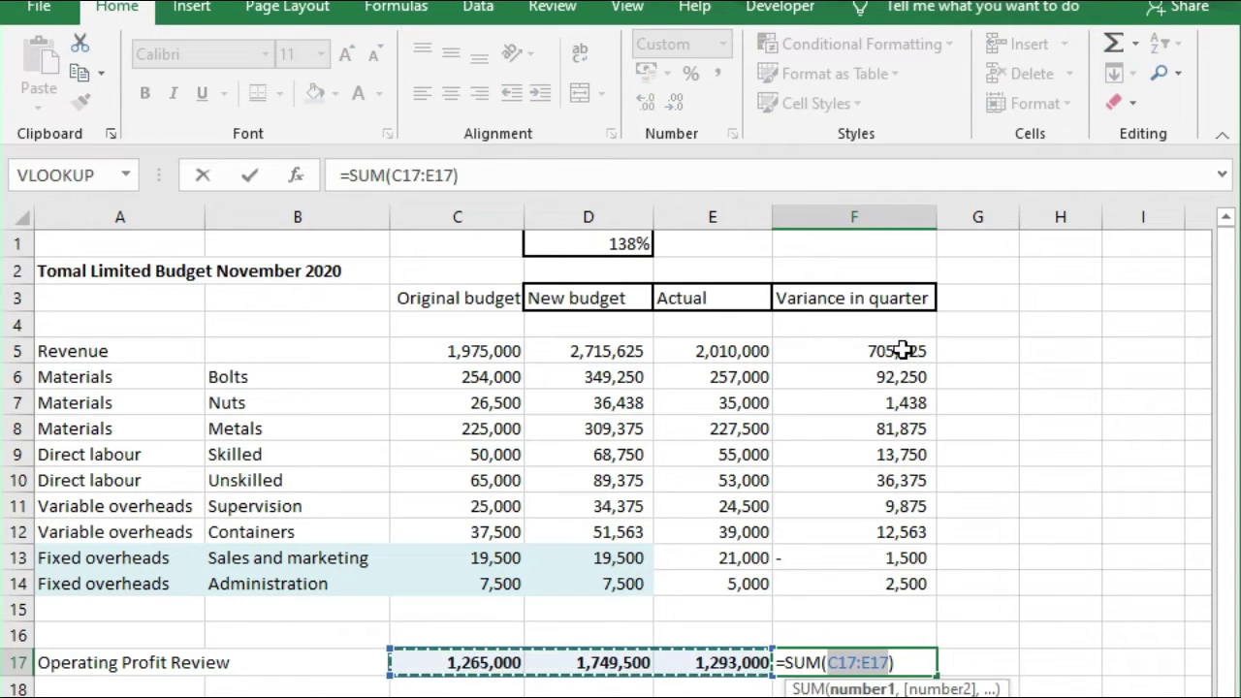
{"action": "left_click_drag", "start_coordinate": [882, 353], "coordinate": [878, 580]}
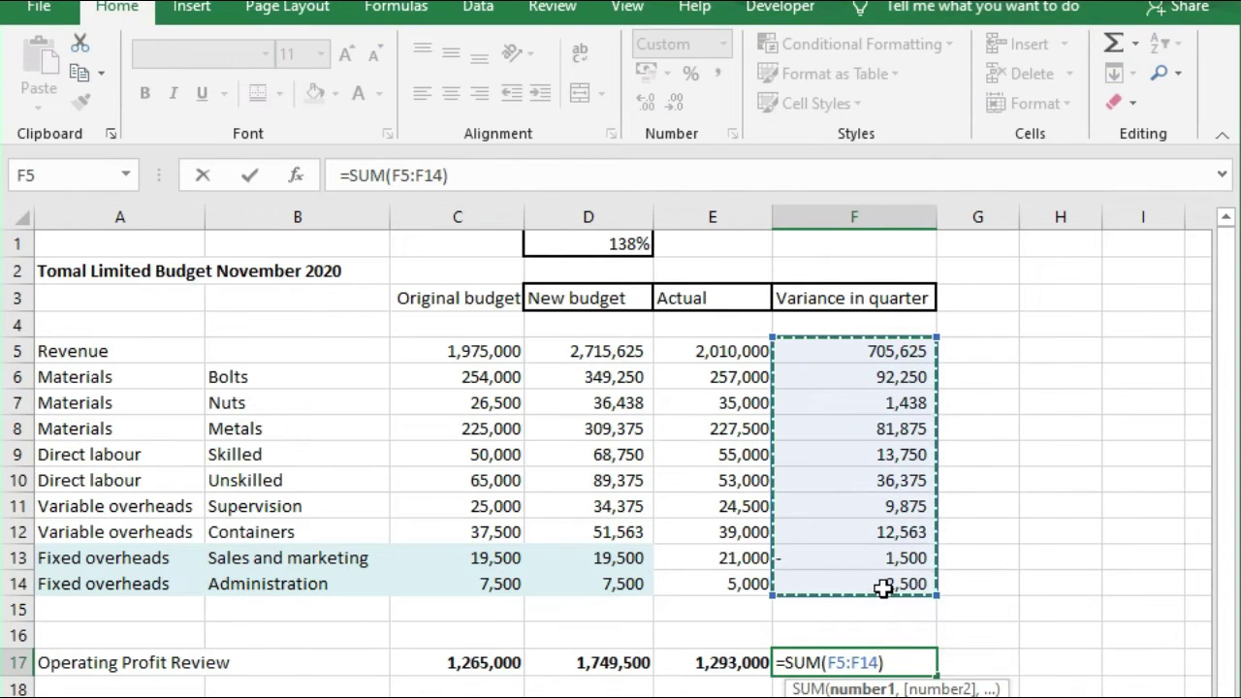
{"action": "key", "text": "Return"}
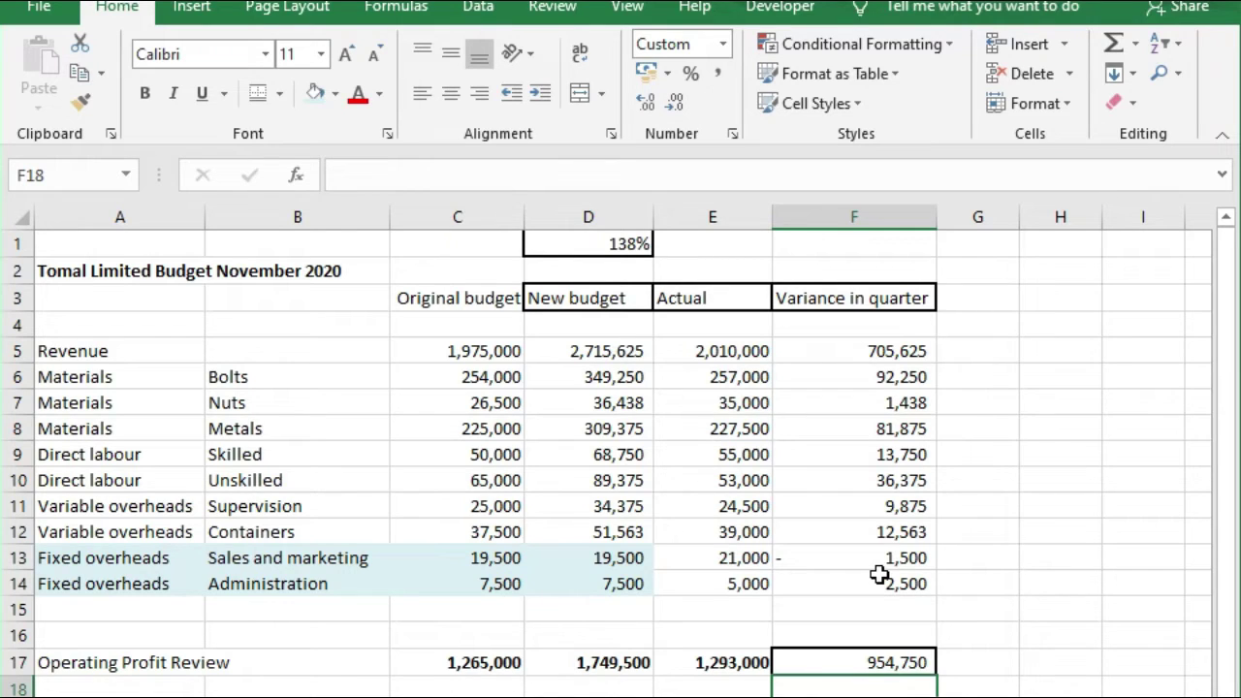
{"action": "key", "text": "Up"}
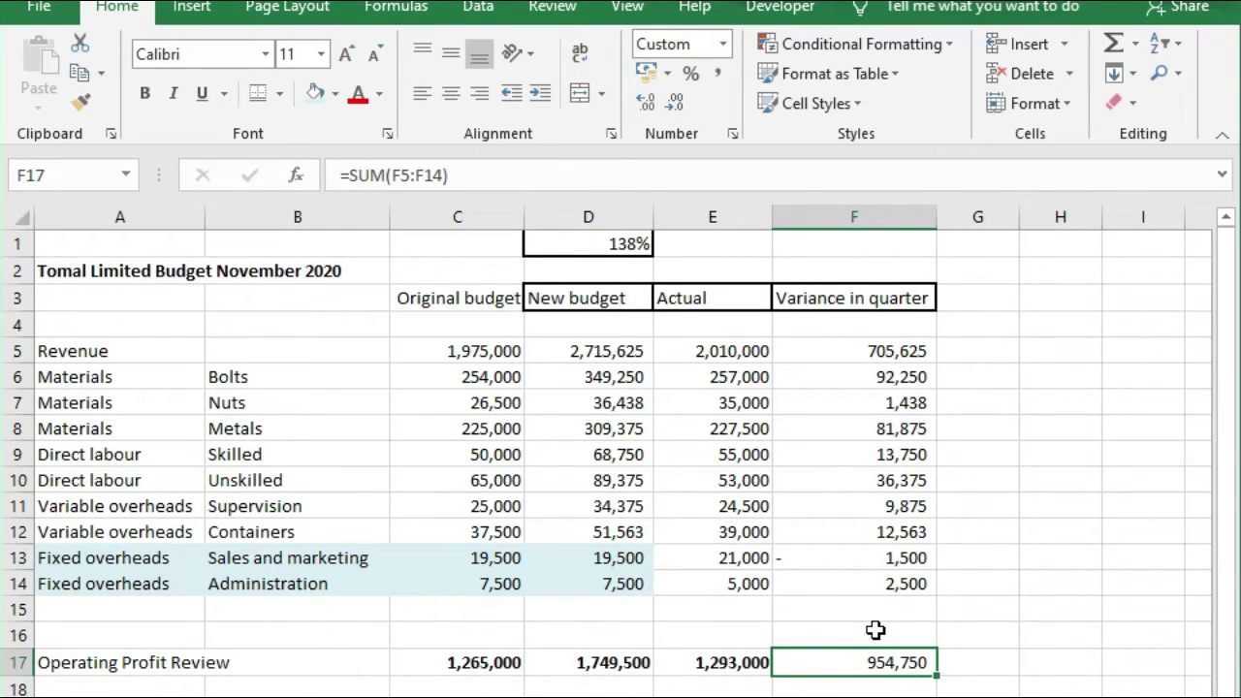
{"action": "key", "text": "Delete"}
{"action": "type", "text": "="}
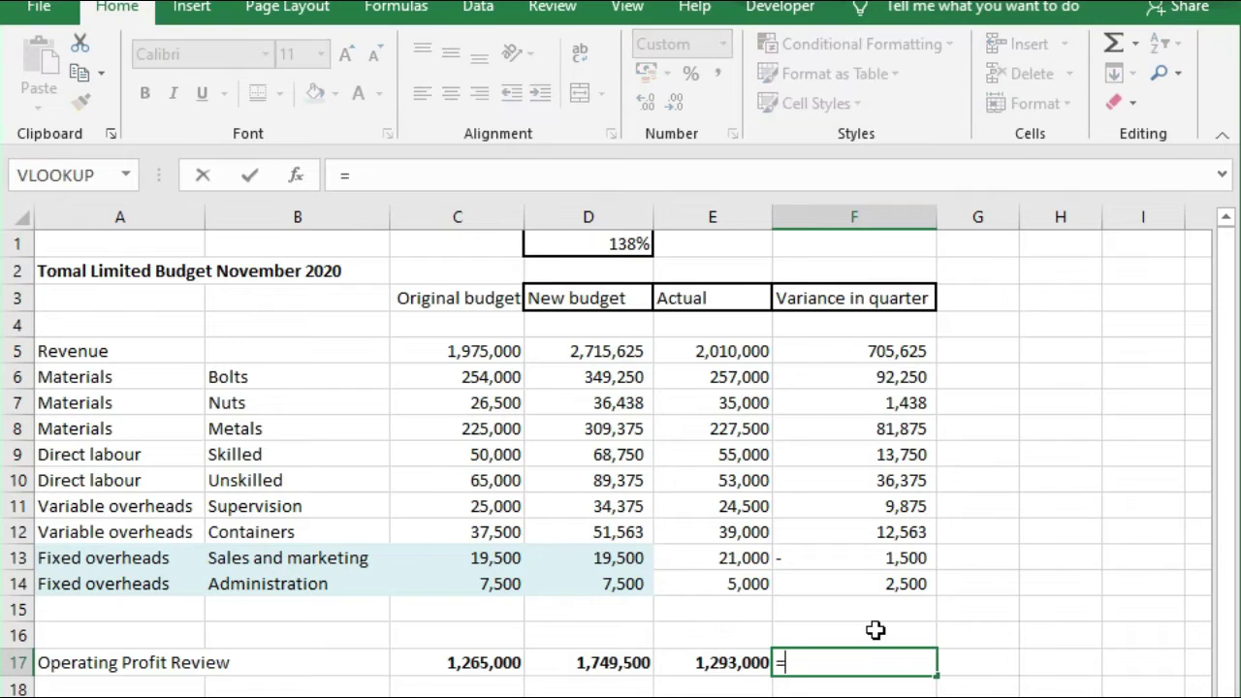
{"action": "type", "text": "sum("}
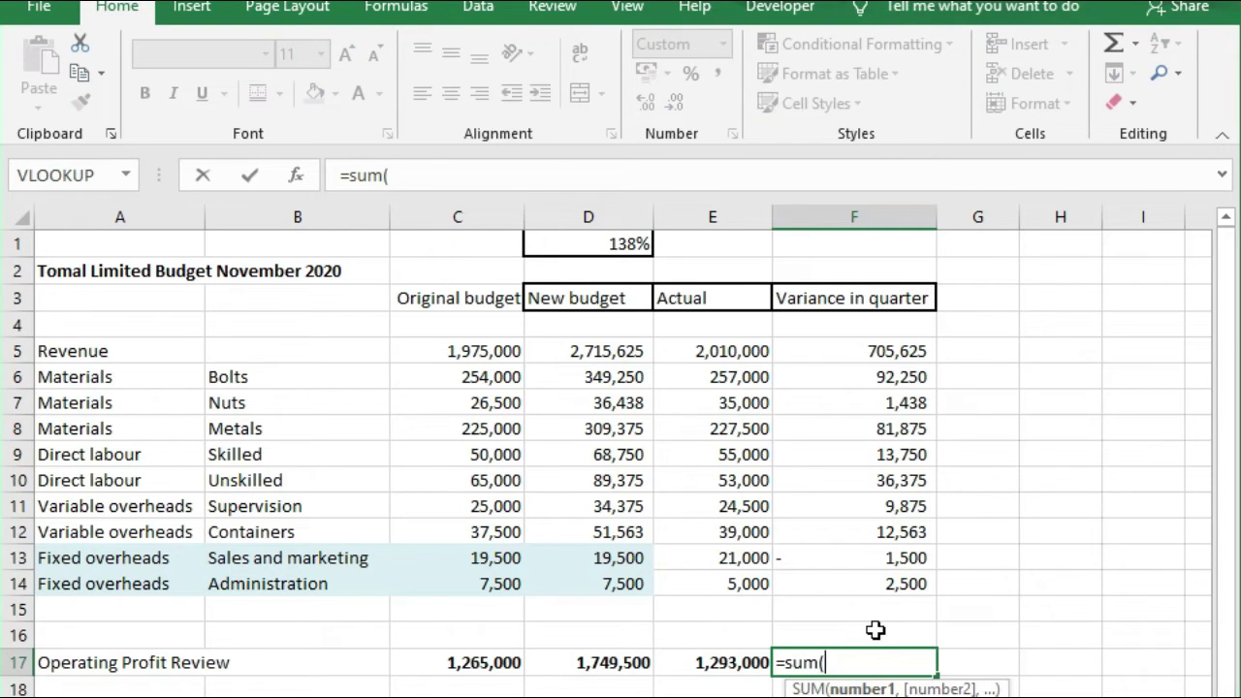
{"action": "left_click_drag", "start_coordinate": [892, 345], "coordinate": [892, 576]}
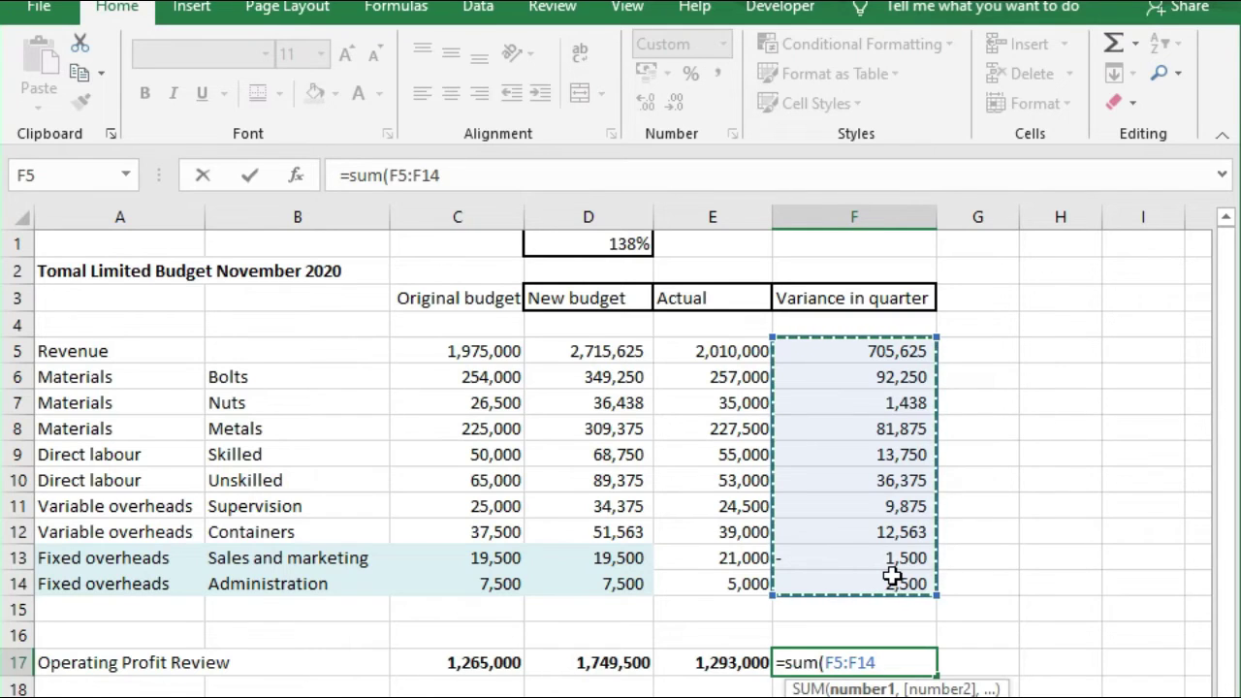
{"action": "type", "text": ")"}
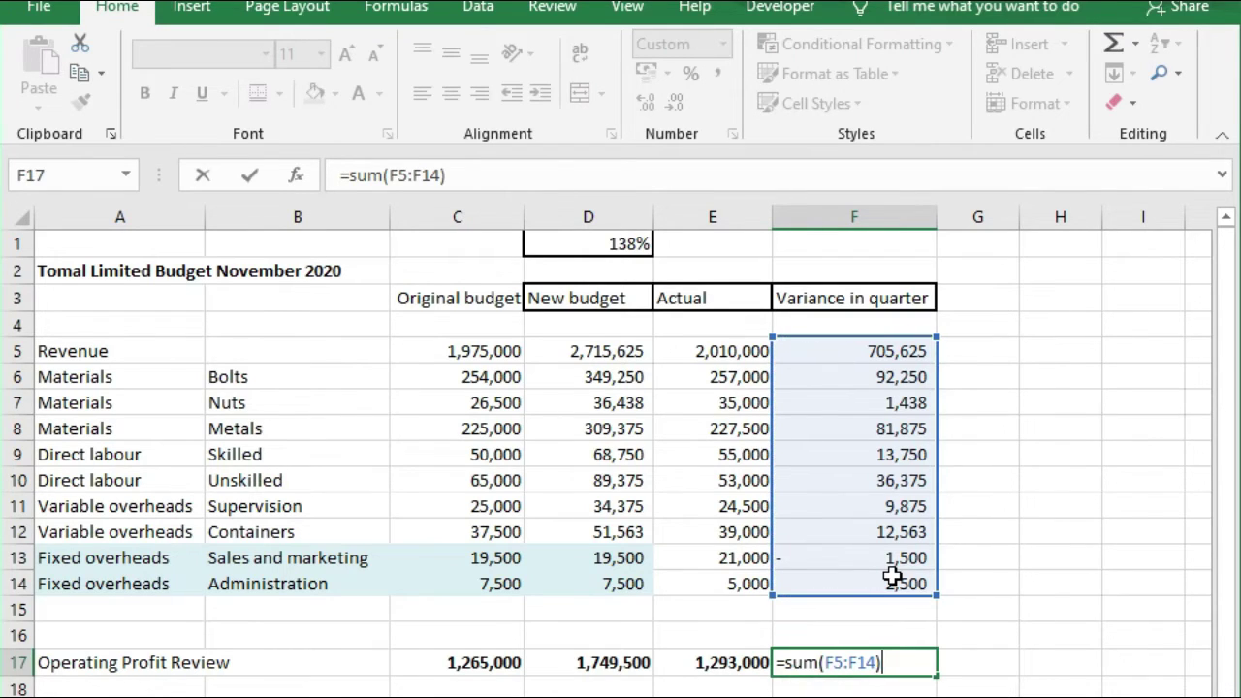
{"action": "key", "text": "Return"}
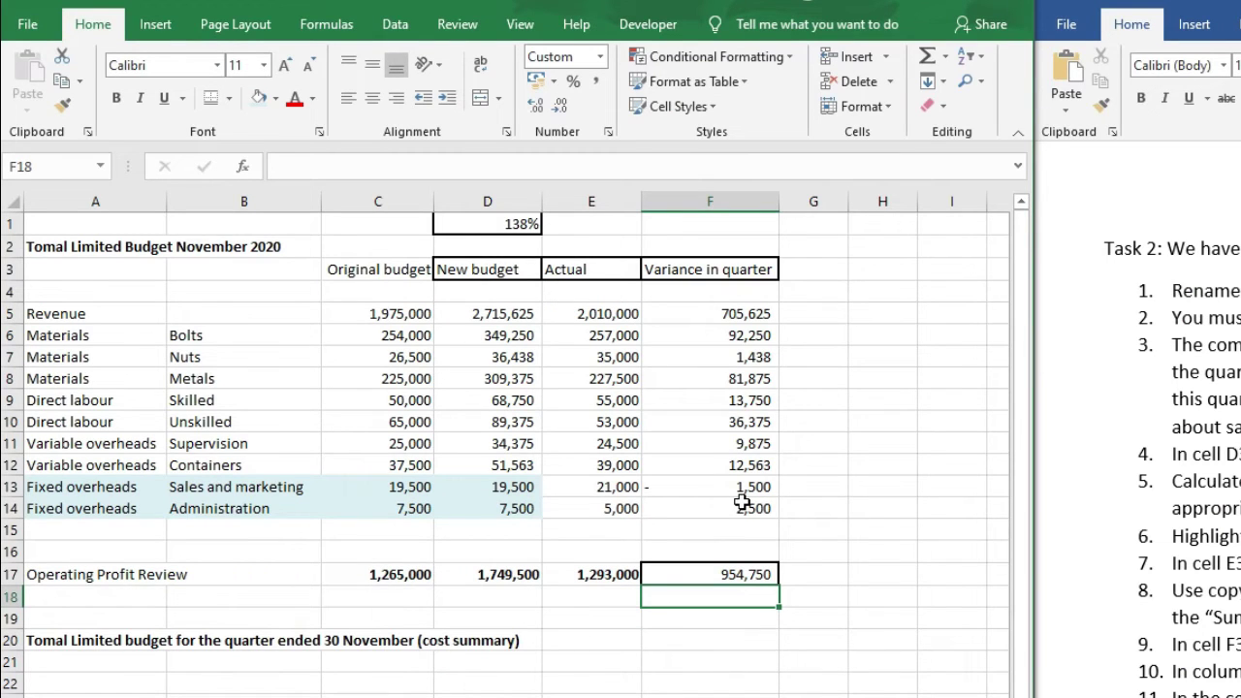
{"action": "left_click", "coordinate": [698, 315]}
{"action": "left_click_drag", "start_coordinate": [699, 321], "coordinate": [682, 512]}
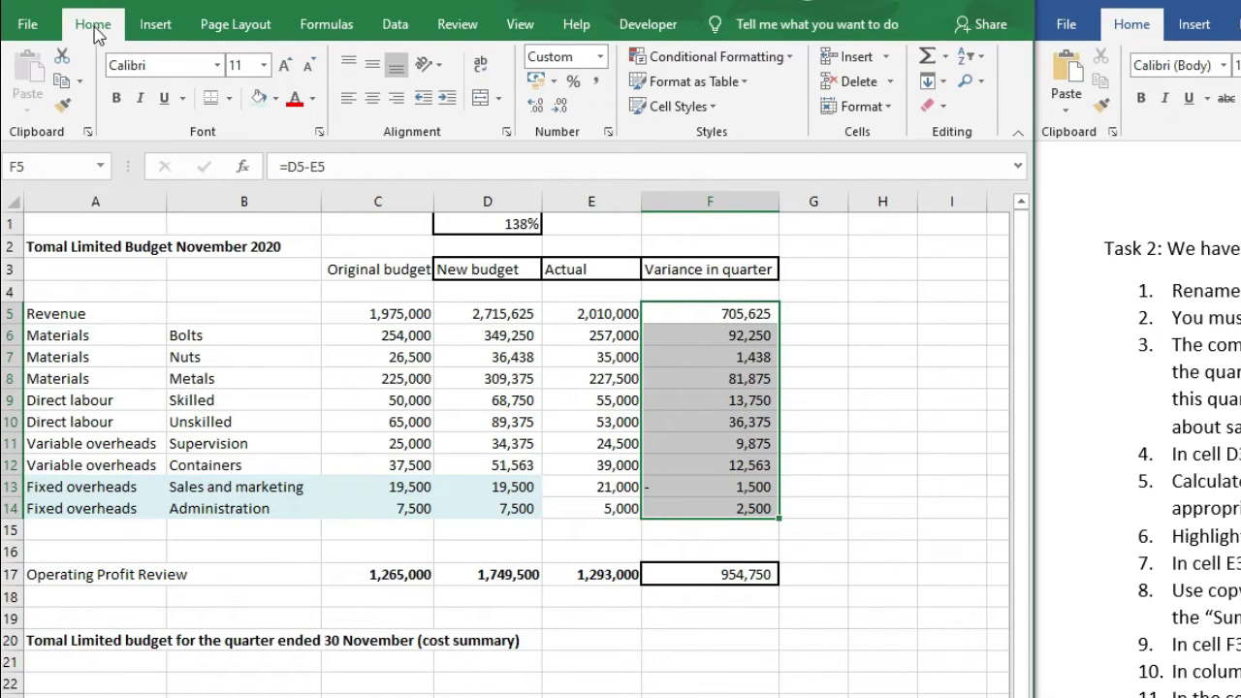
{"action": "left_click", "coordinate": [785, 58]}
{"action": "mouse_move", "coordinate": [783, 100]}
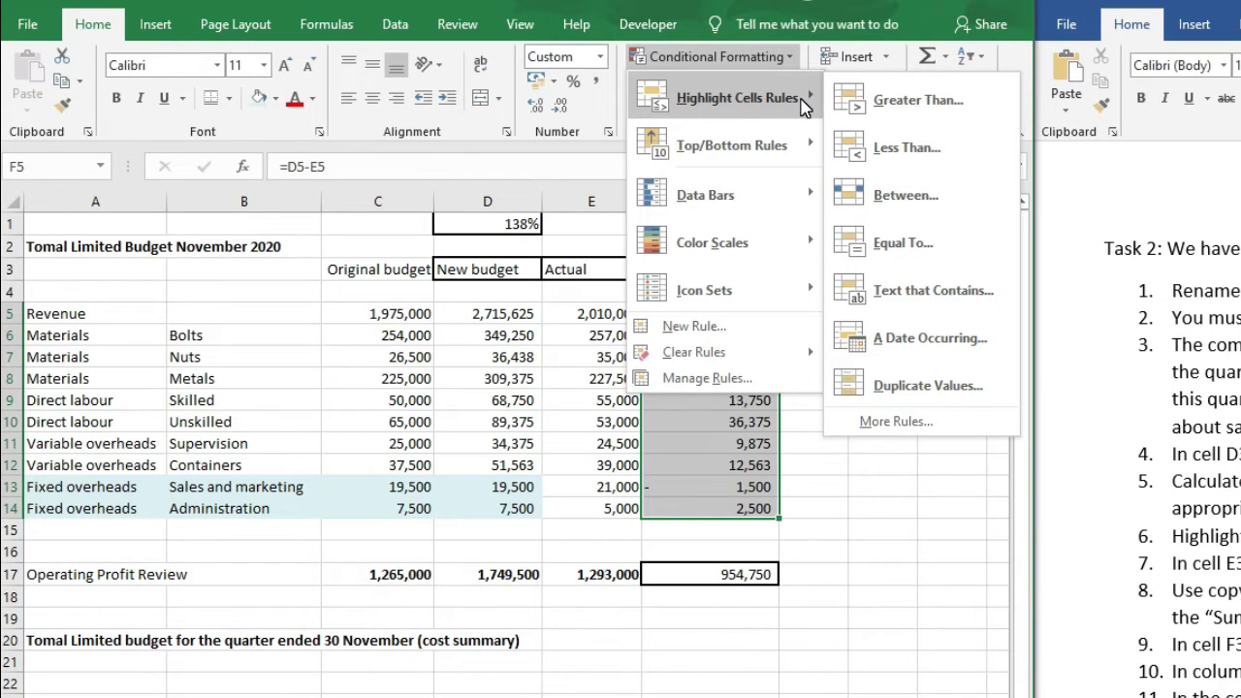
{"action": "left_click", "coordinate": [907, 147]}
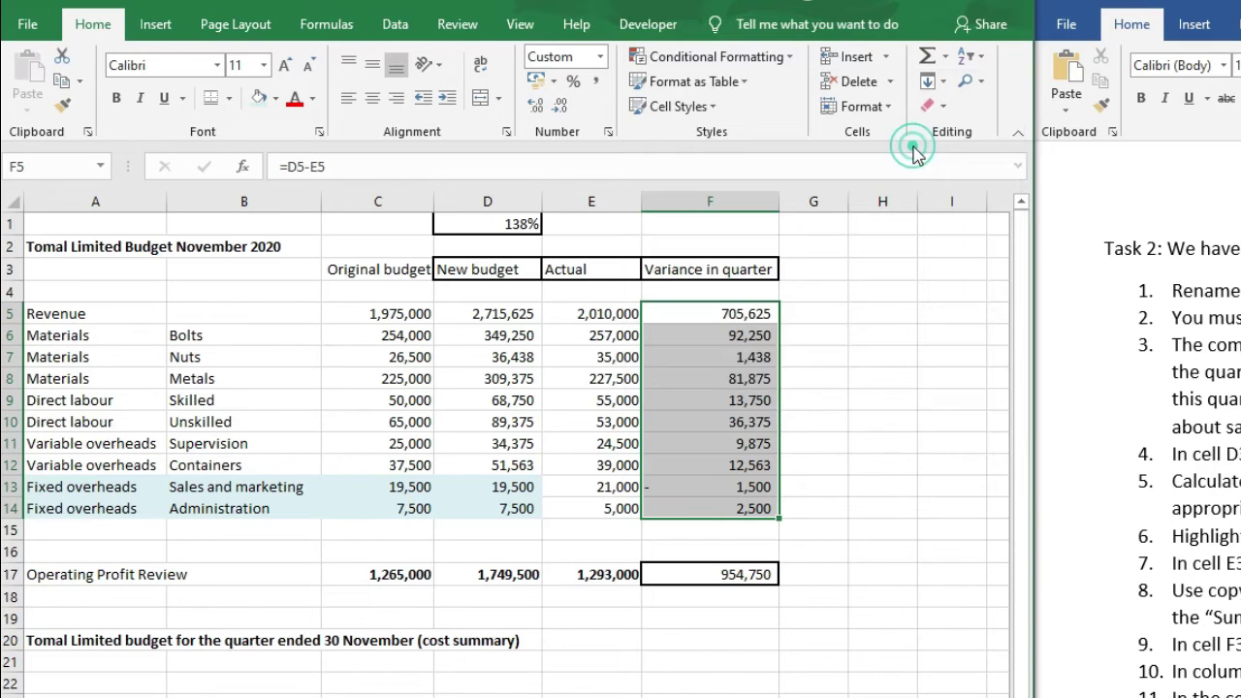
{"action": "type", "text": "0"}
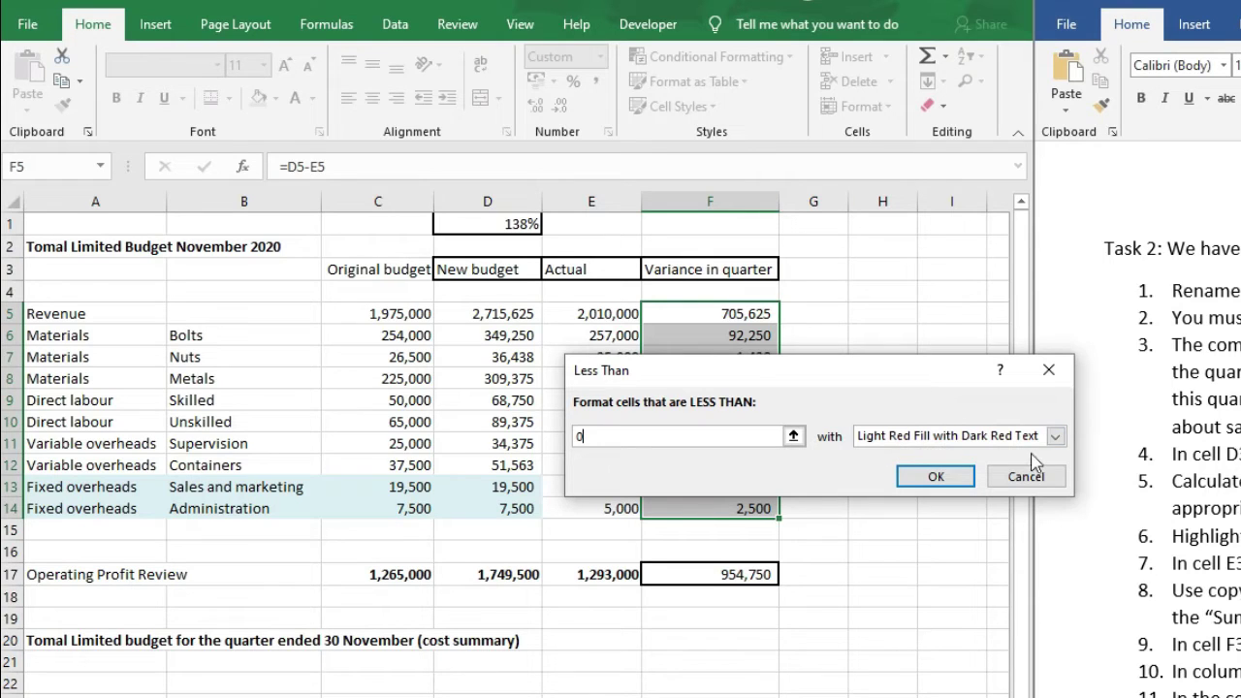
{"action": "left_click", "coordinate": [933, 475]}
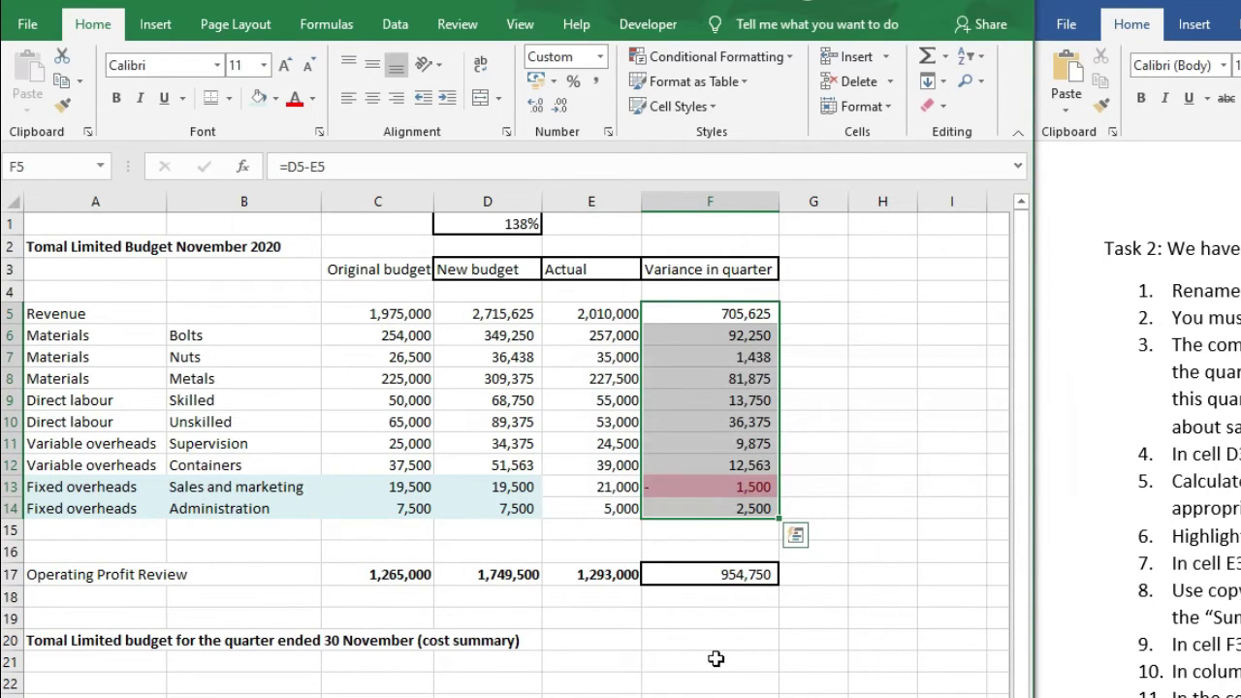
{"action": "left_click", "coordinate": [677, 694]}
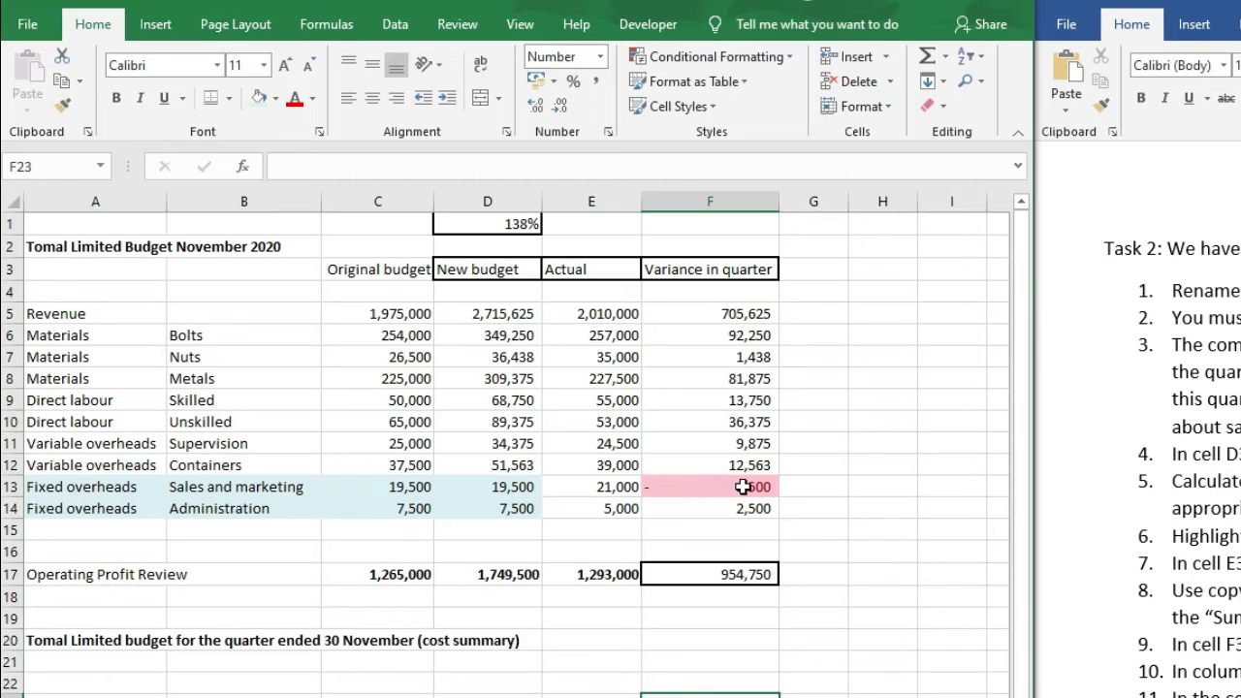
{"action": "mouse_move", "coordinate": [742, 487]}
{"action": "left_mouse_down"}
{"action": "mouse_move", "coordinate": [727, 470]}
{"action": "mouse_move", "coordinate": [727, 493]}
{"action": "left_mouse_up"}
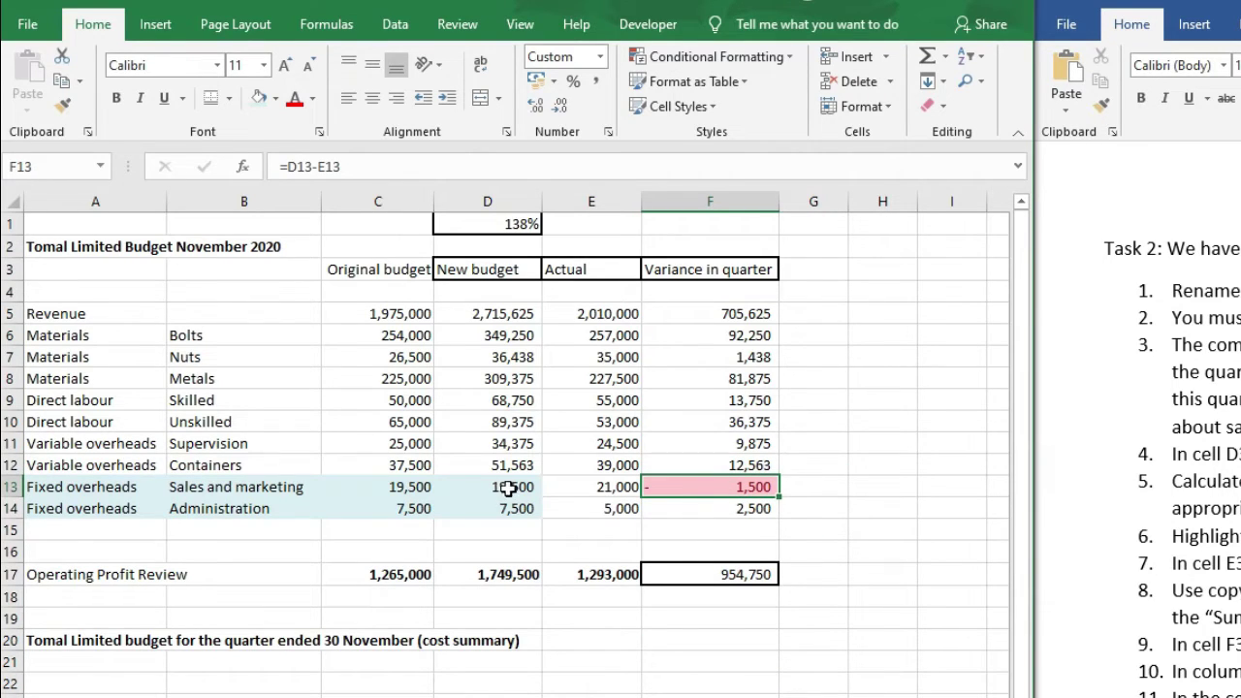
{"action": "left_click", "coordinate": [596, 486]}
{"action": "left_click", "coordinate": [503, 486]}
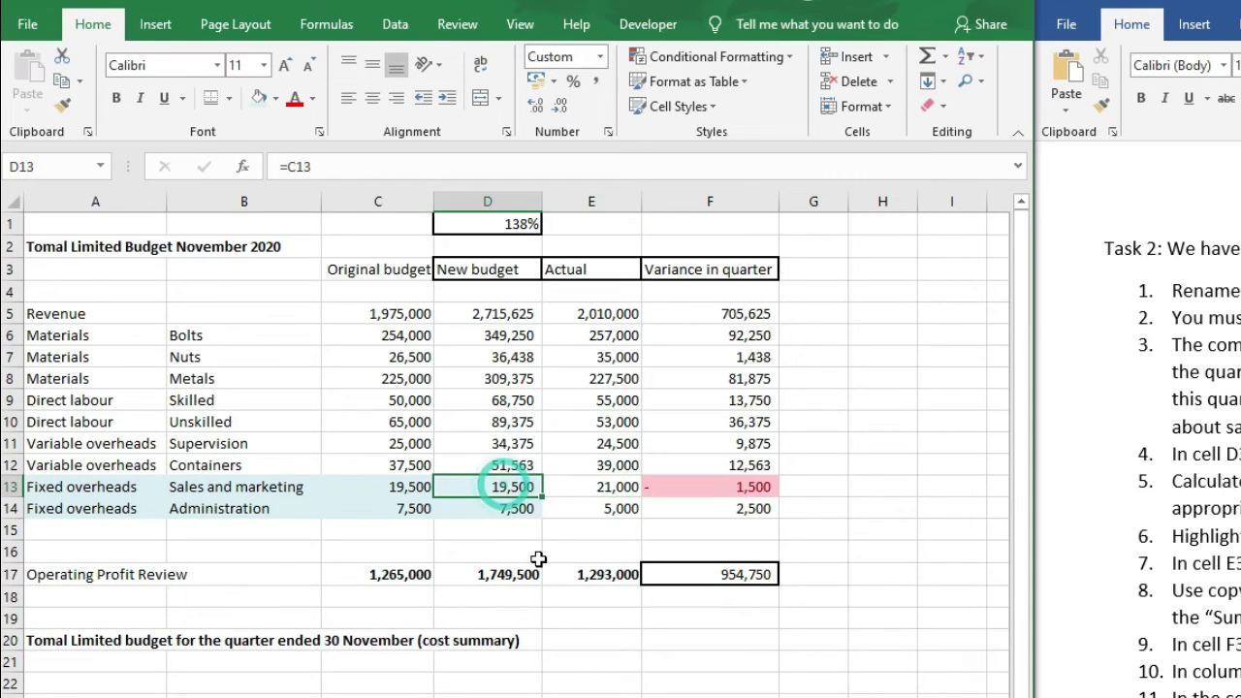
{"action": "left_click", "coordinate": [671, 659]}
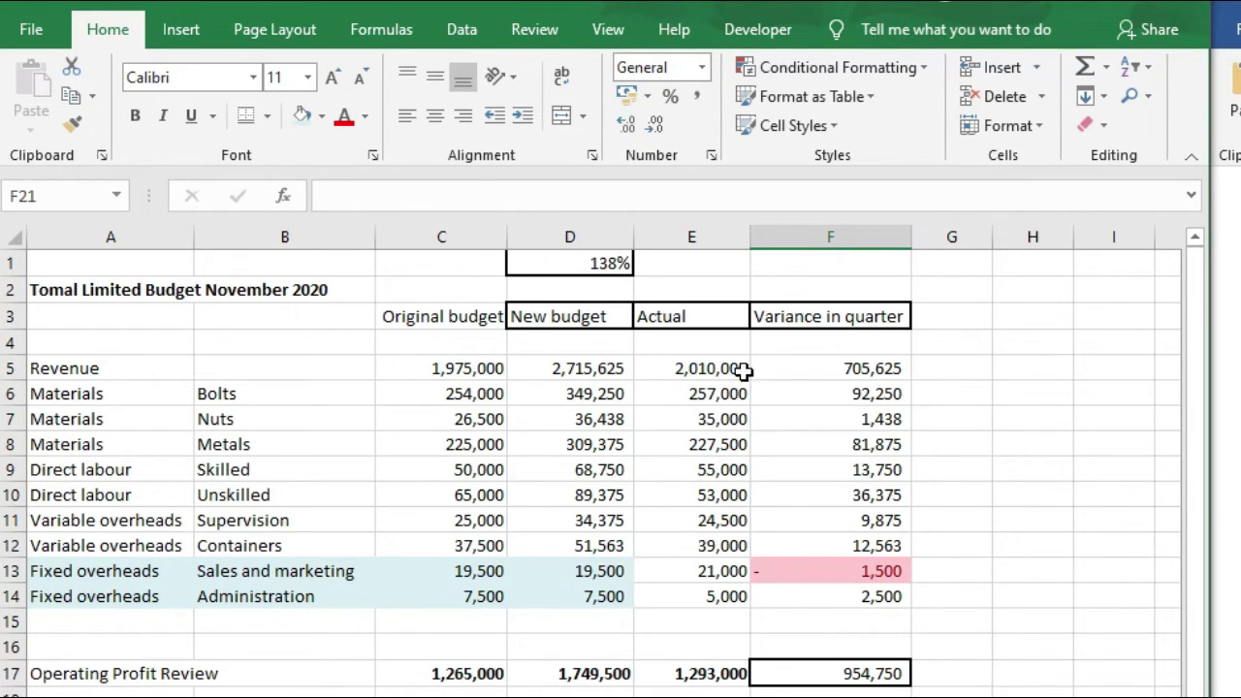
{"action": "left_click_drag", "start_coordinate": [137, 369], "coordinate": [860, 369]}
{"action": "left_click_drag", "start_coordinate": [441, 369], "coordinate": [878, 366]}
{"action": "left_click", "coordinate": [581, 372]}
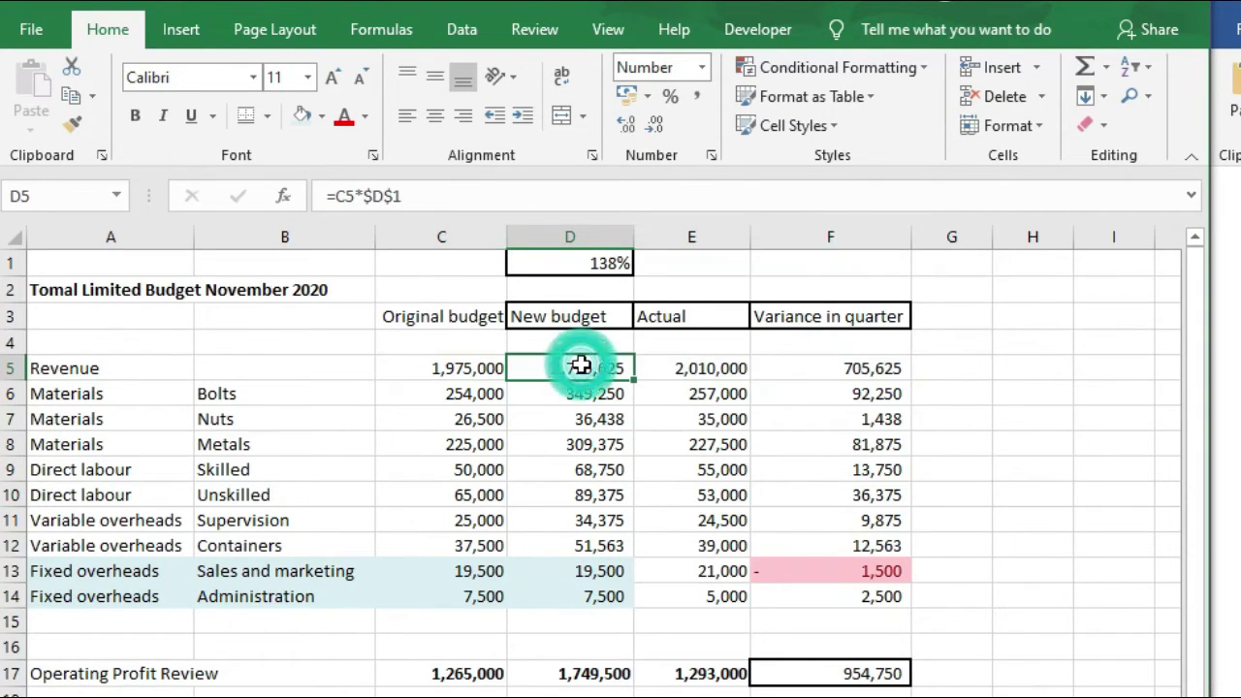
{"action": "left_click", "coordinate": [676, 372]}
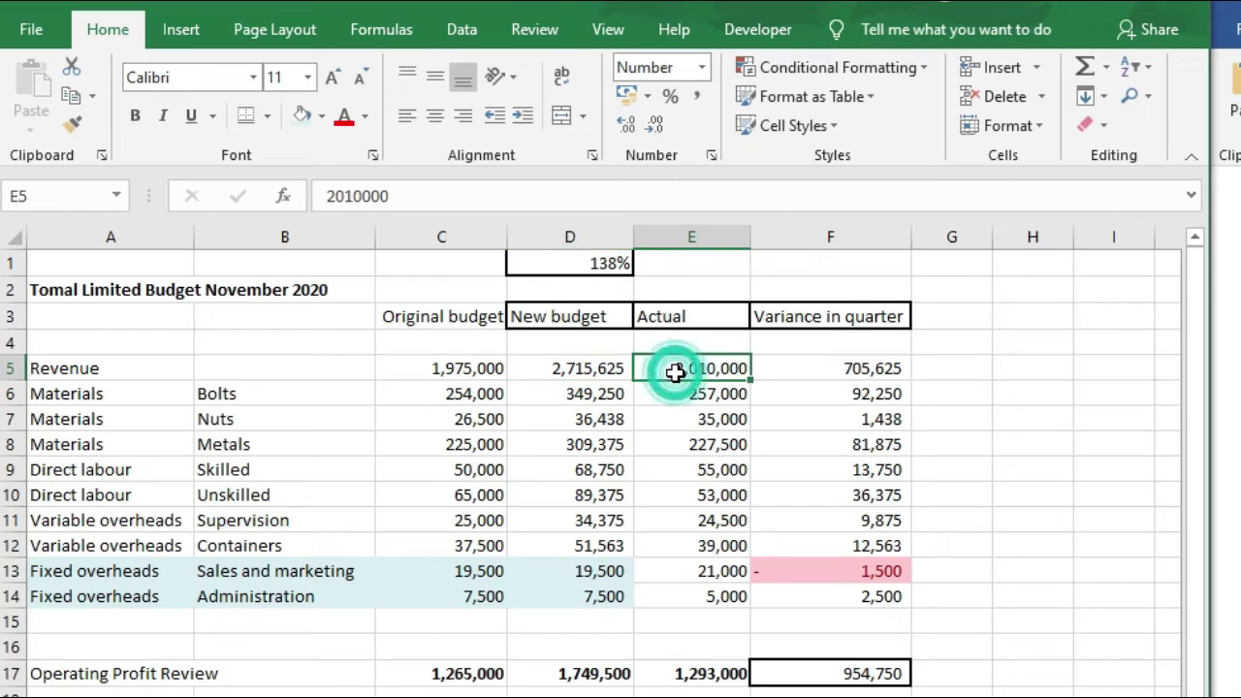
{"action": "left_click", "coordinate": [814, 372]}
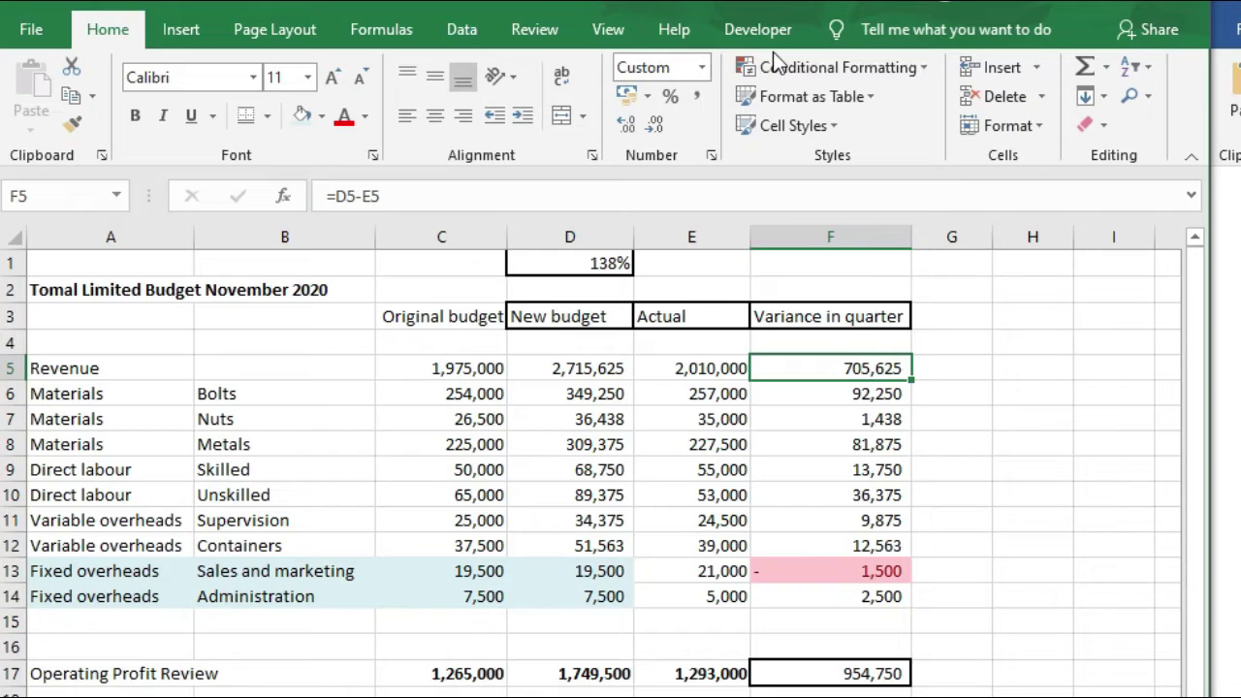
Clear the existing conditional formatting rules from cell F5.
{"action": "left_click", "coordinate": [822, 68]}
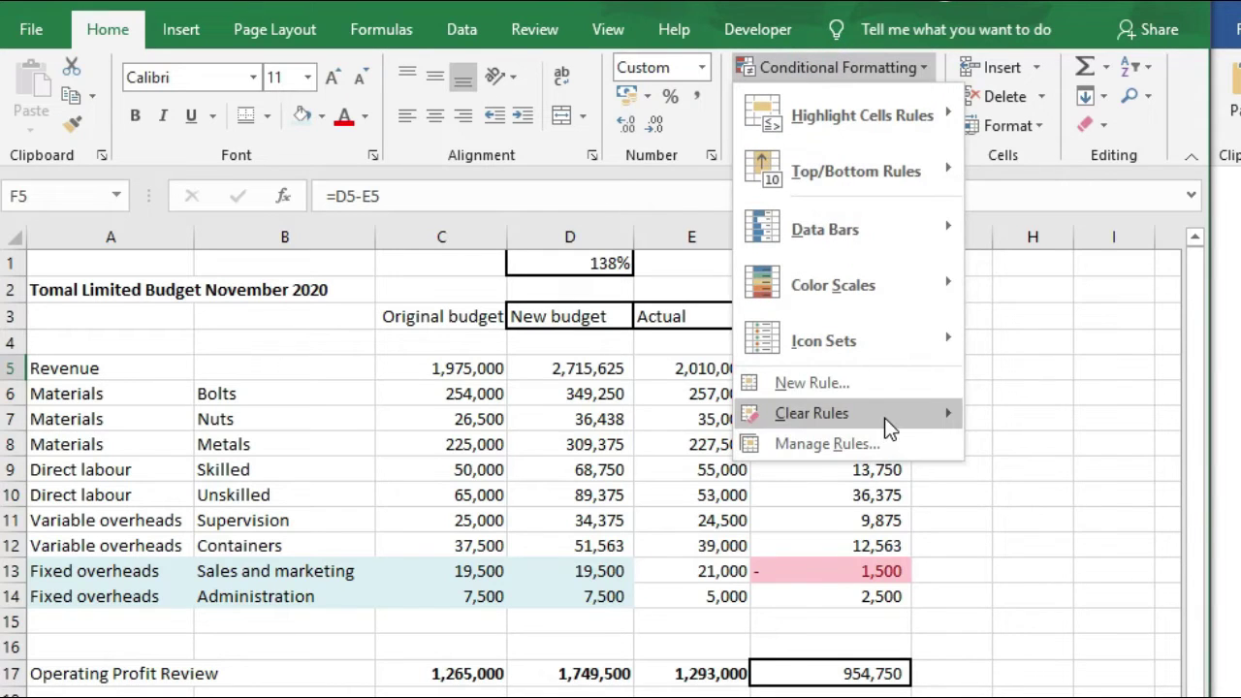
{"action": "mouse_move", "coordinate": [886, 422]}
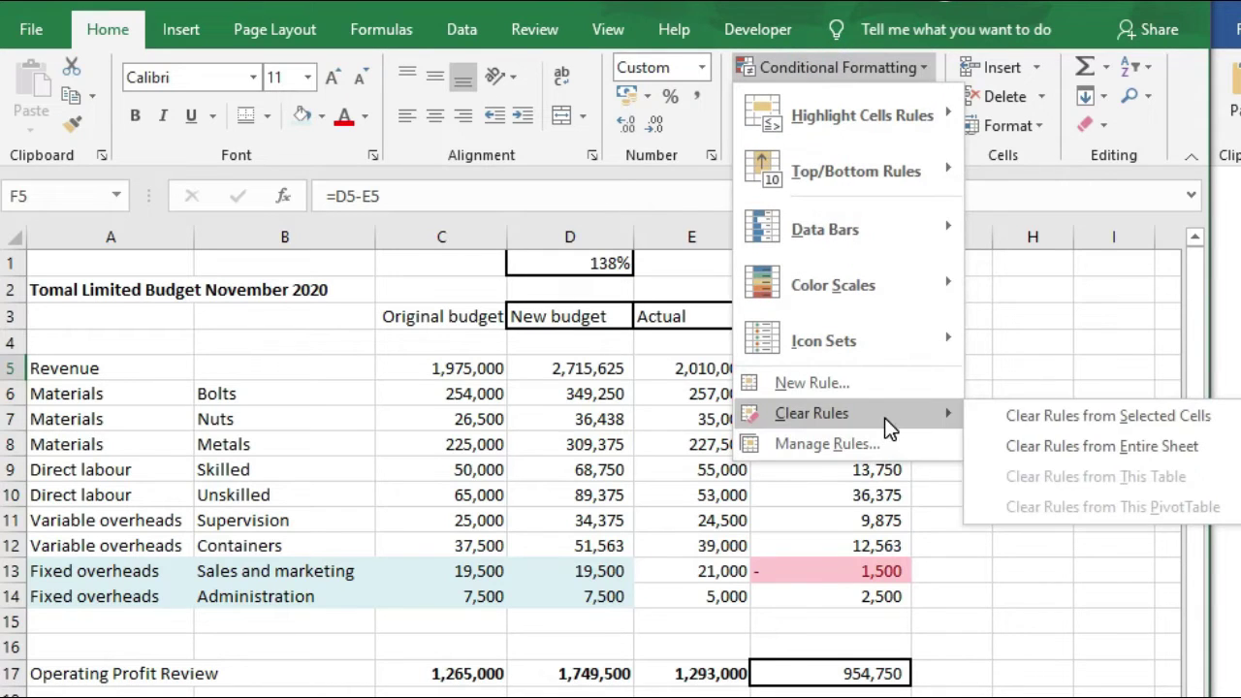
{"action": "left_click", "coordinate": [1062, 417]}
Apply a Greater Than highlight rule to F5 so the 705,625 variance turns pink.
{"action": "left_click", "coordinate": [822, 68]}
{"action": "mouse_move", "coordinate": [831, 114]}
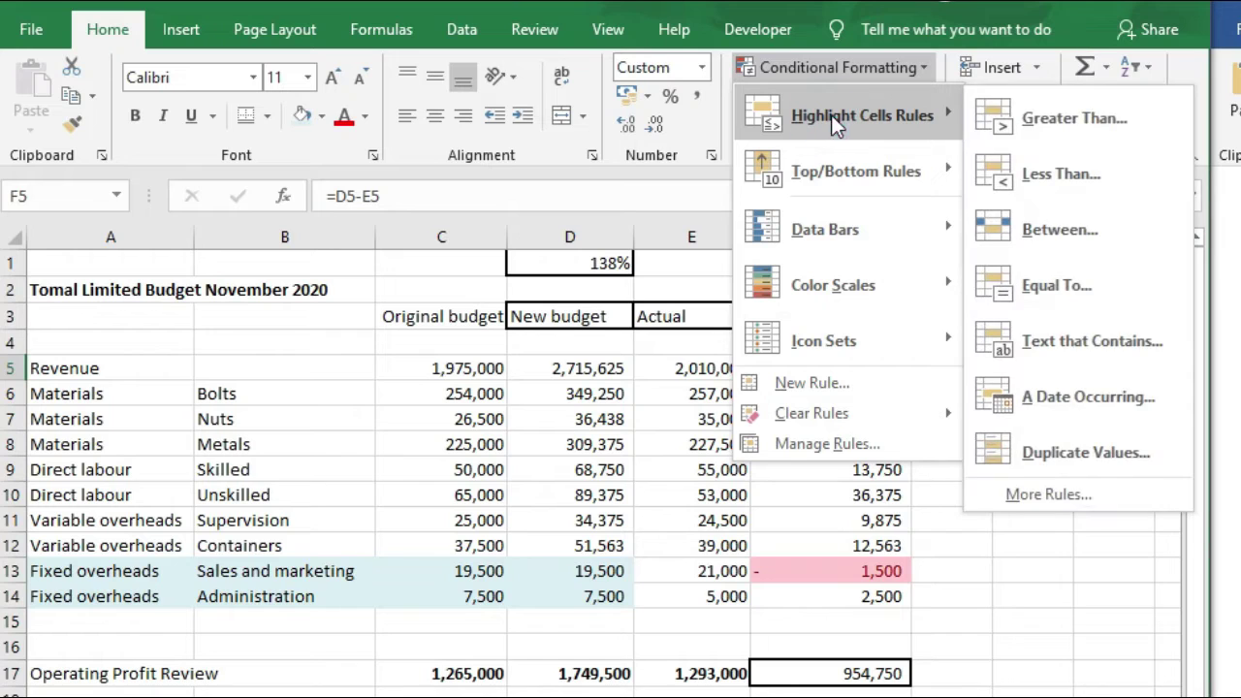
{"action": "left_click", "coordinate": [1063, 120]}
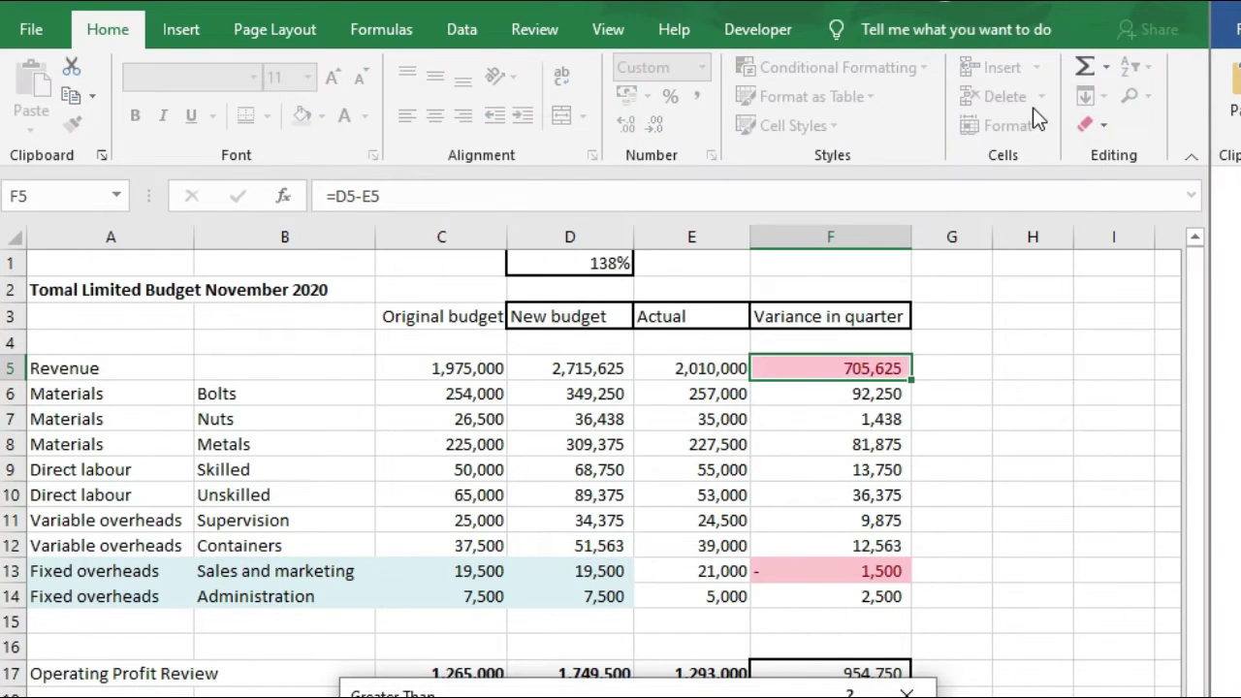
{"action": "key", "text": "Return"}
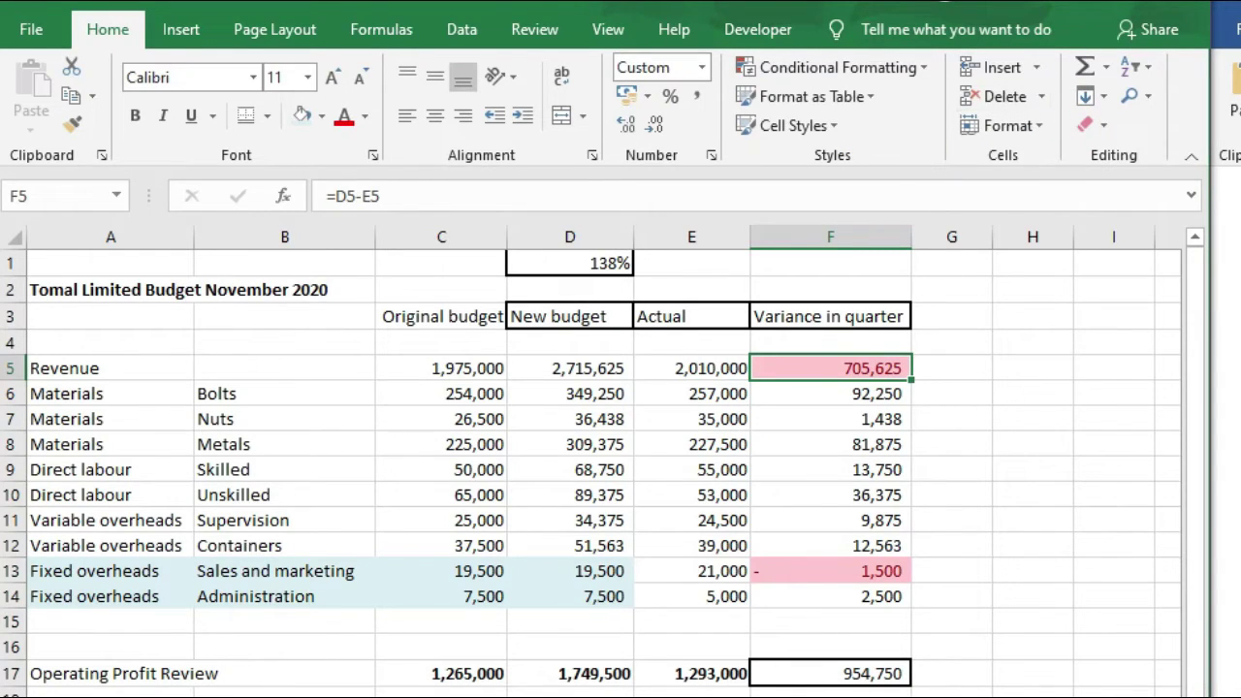
{"action": "left_click", "coordinate": [830, 696]}
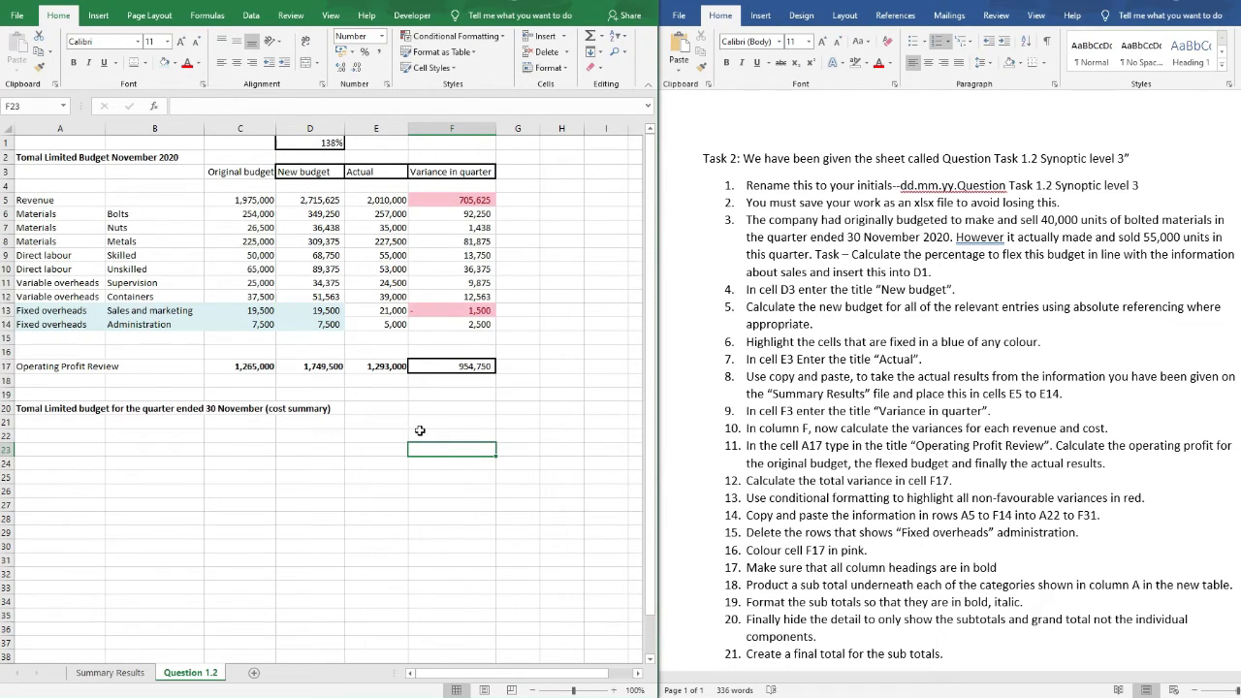
Copy the budget rows A5:F14 and paste them starting at A22.
{"action": "left_click_drag", "start_coordinate": [58, 200], "coordinate": [479, 333]}
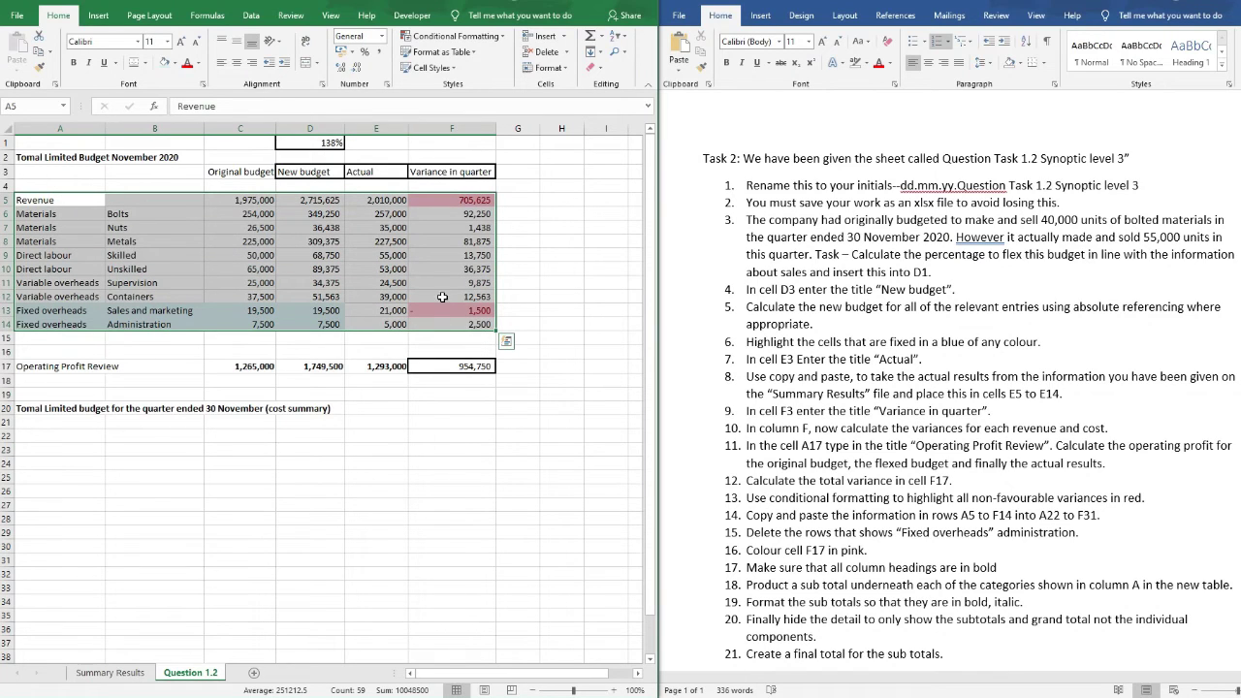
{"action": "right_click", "coordinate": [403, 269]}
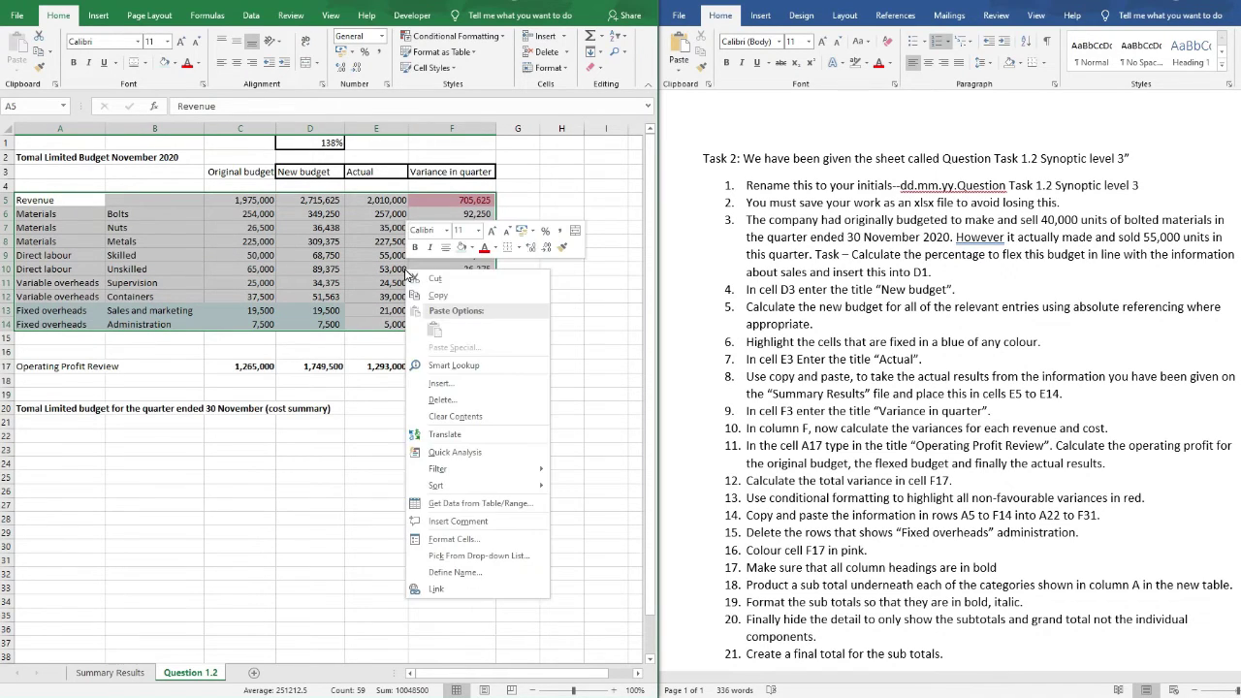
{"action": "left_click", "coordinate": [431, 296]}
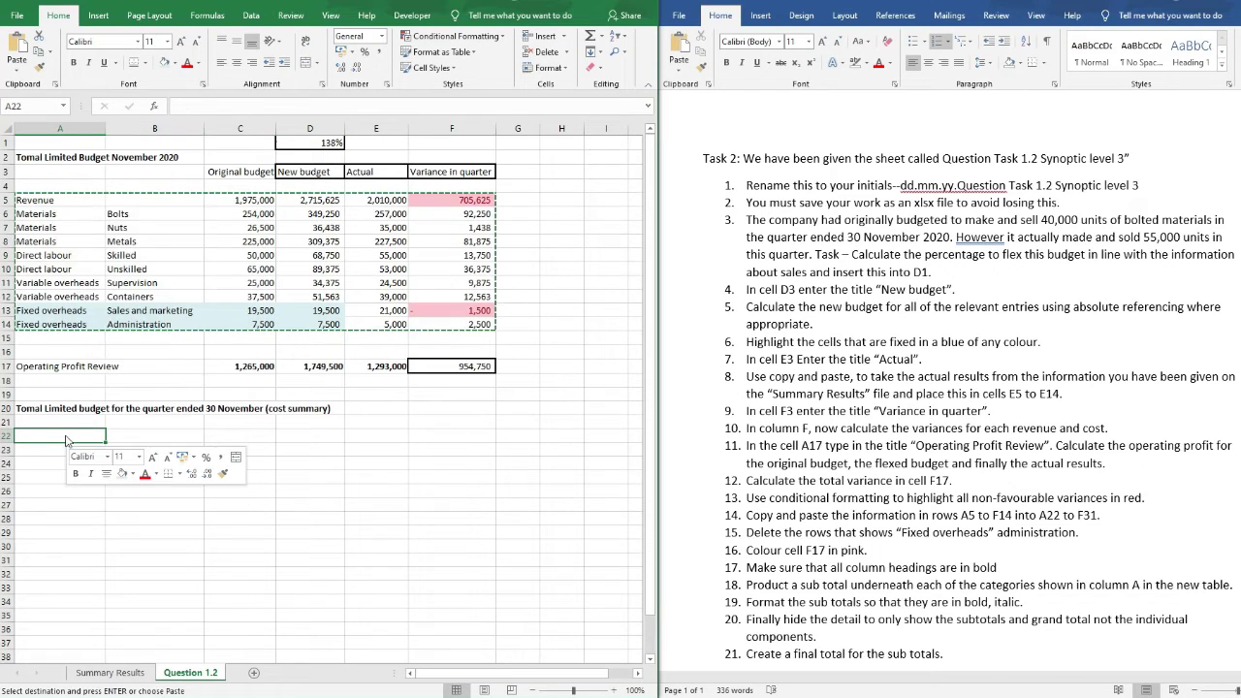
{"action": "right_click", "coordinate": [65, 435]}
{"action": "left_click", "coordinate": [121, 181]}
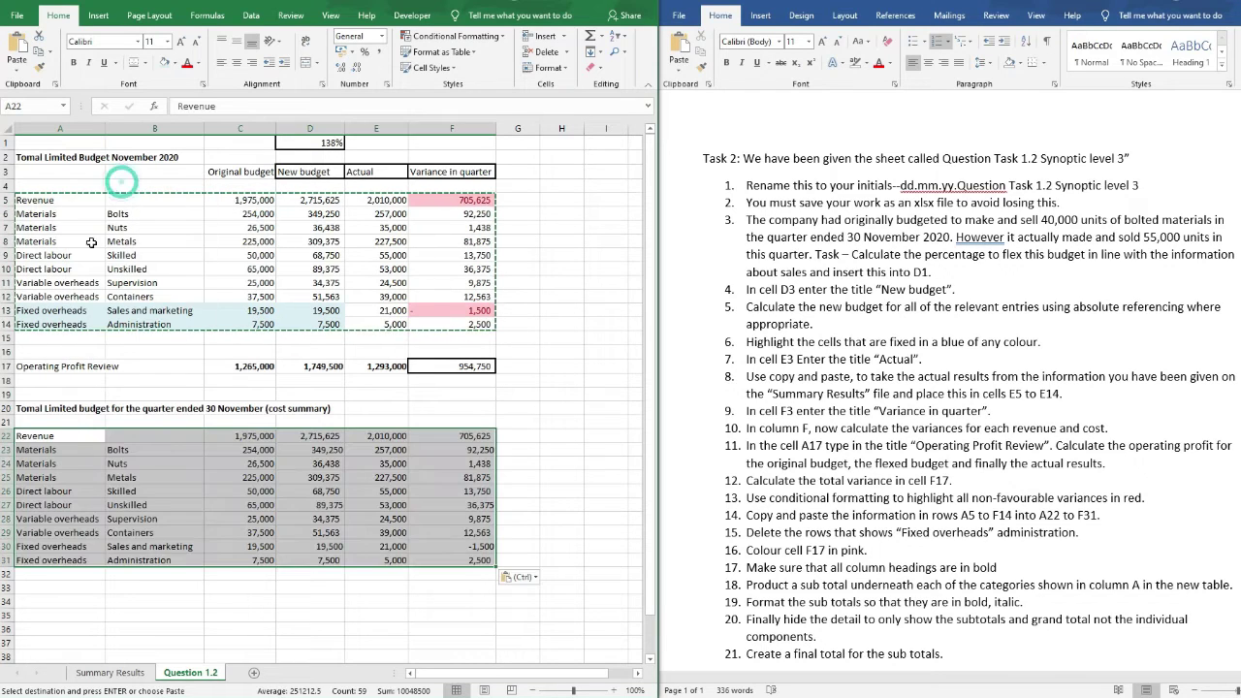
{"action": "left_click", "coordinate": [407, 574]}
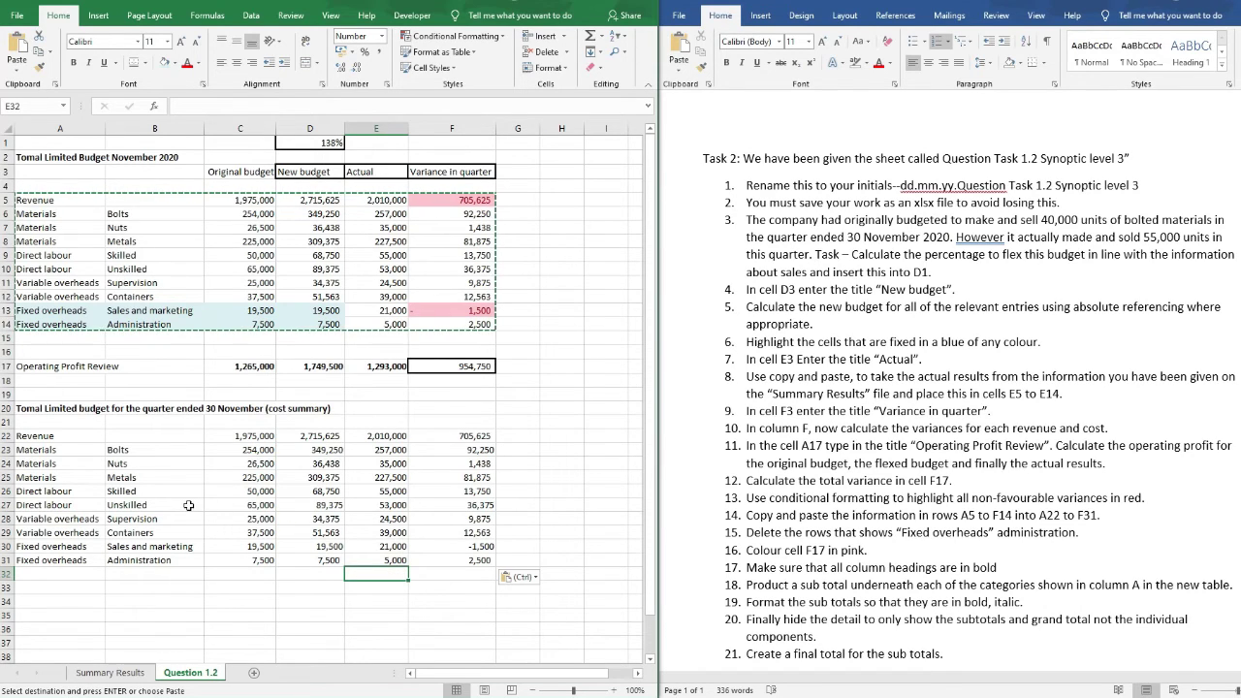
Delete row 31, the copied Fixed overheads Administration row.
{"action": "left_click_drag", "start_coordinate": [57, 560], "coordinate": [466, 562]}
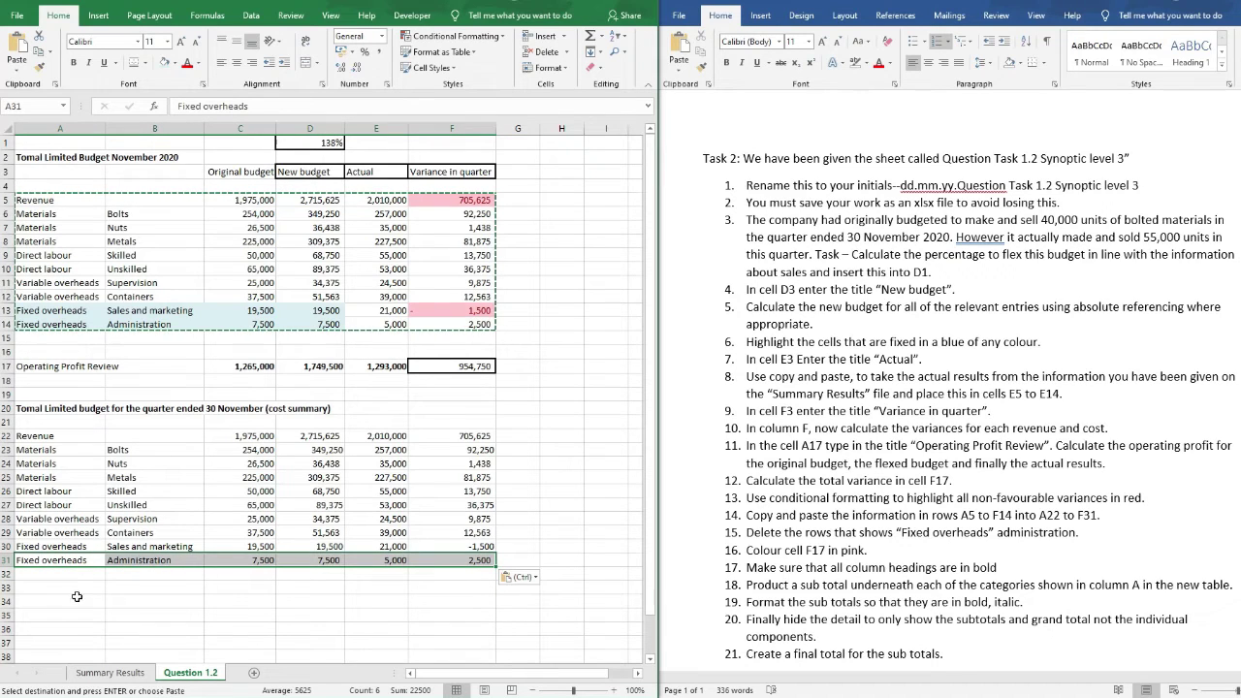
{"action": "left_click", "coordinate": [7, 561]}
{"action": "right_click", "coordinate": [8, 560]}
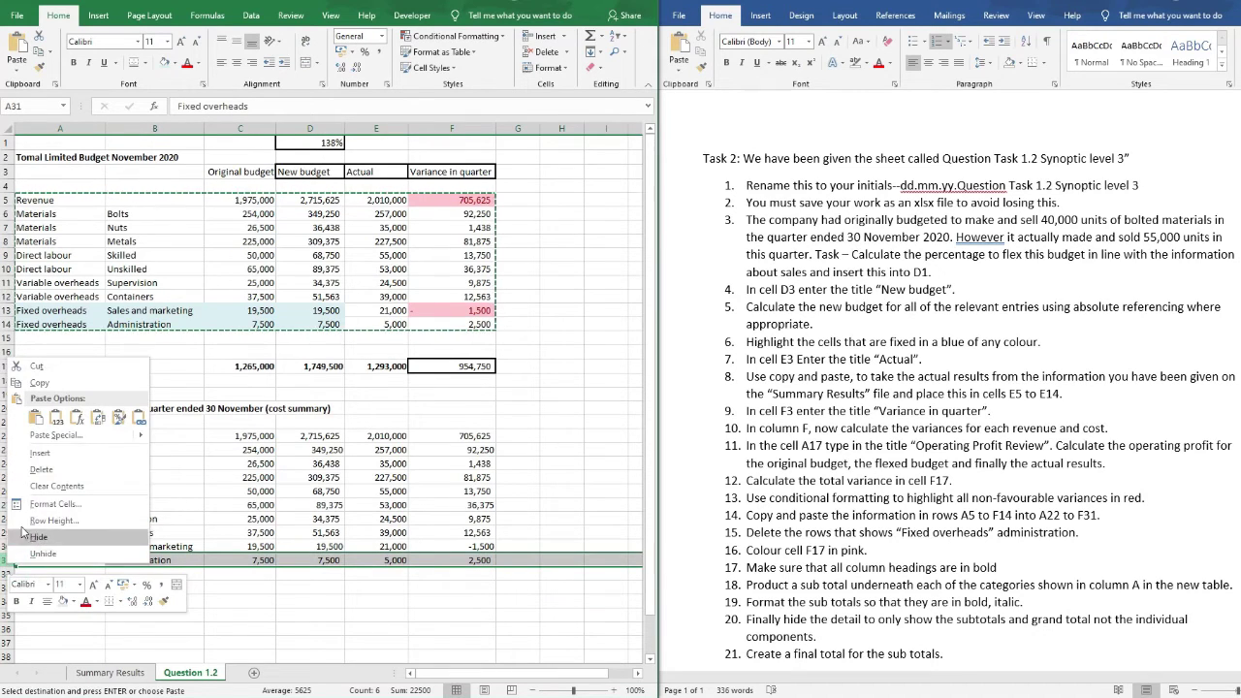
{"action": "left_click", "coordinate": [73, 465]}
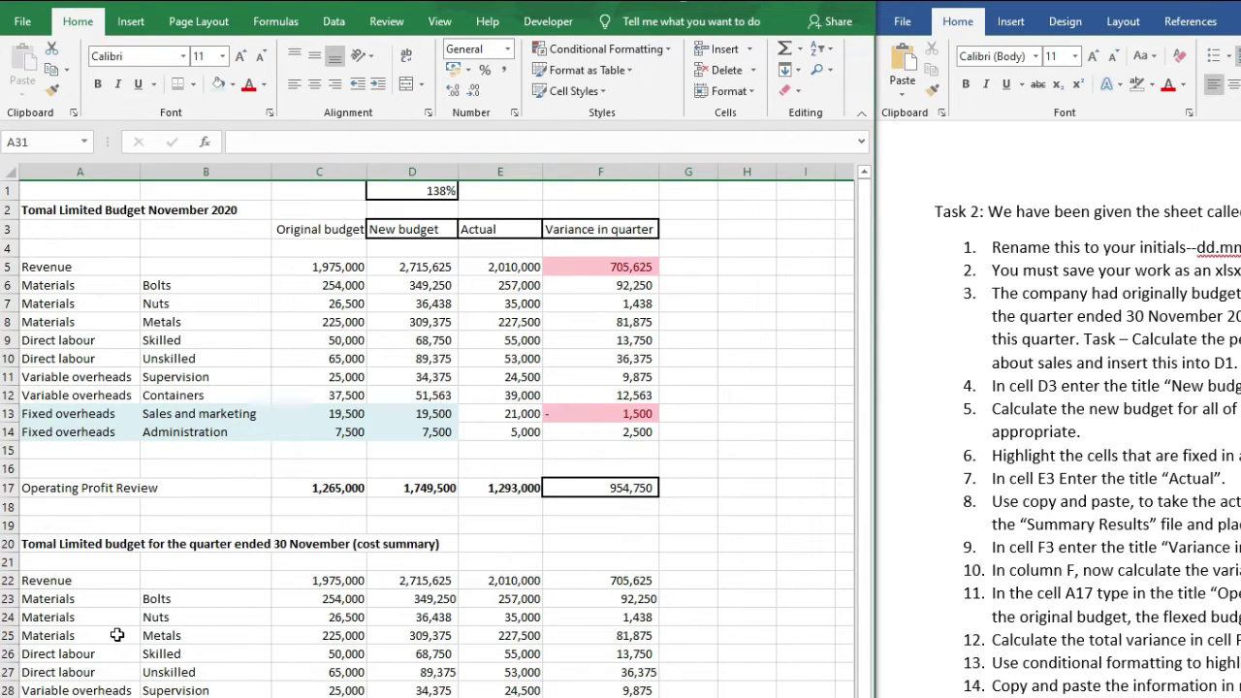
Fill the variance total in F17 (954,750) with a light pink from More Colors.
{"action": "left_click", "coordinate": [601, 488]}
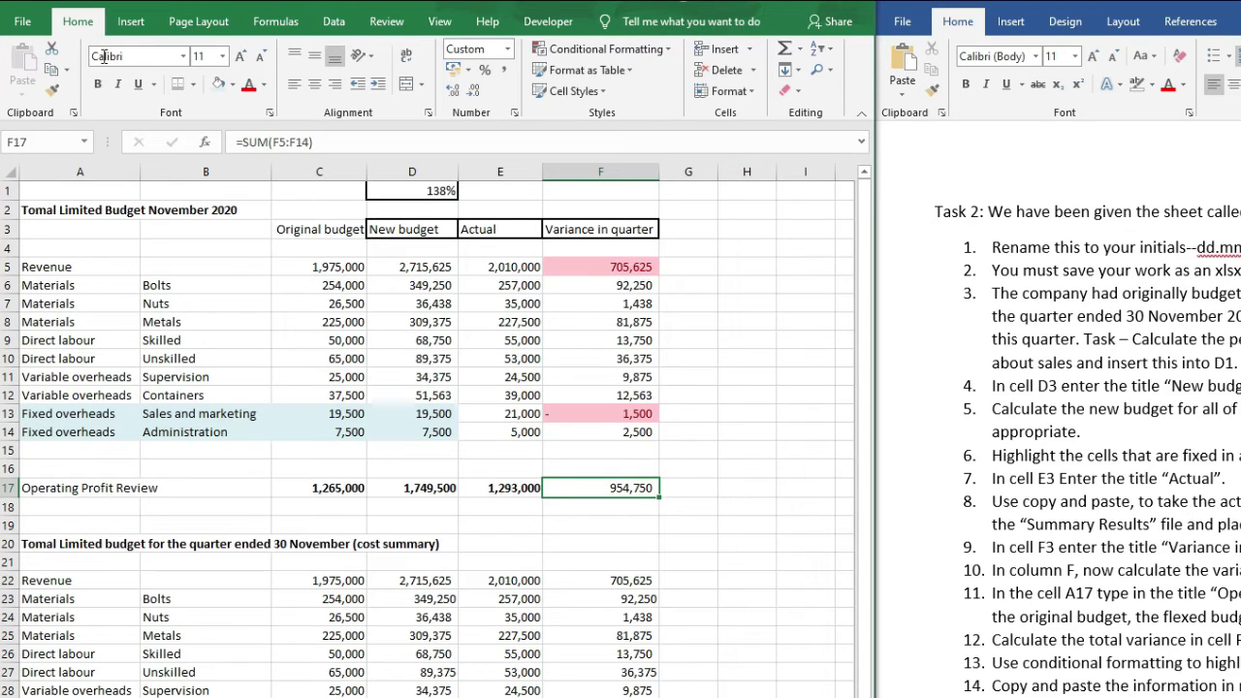
{"action": "left_click", "coordinate": [231, 85]}
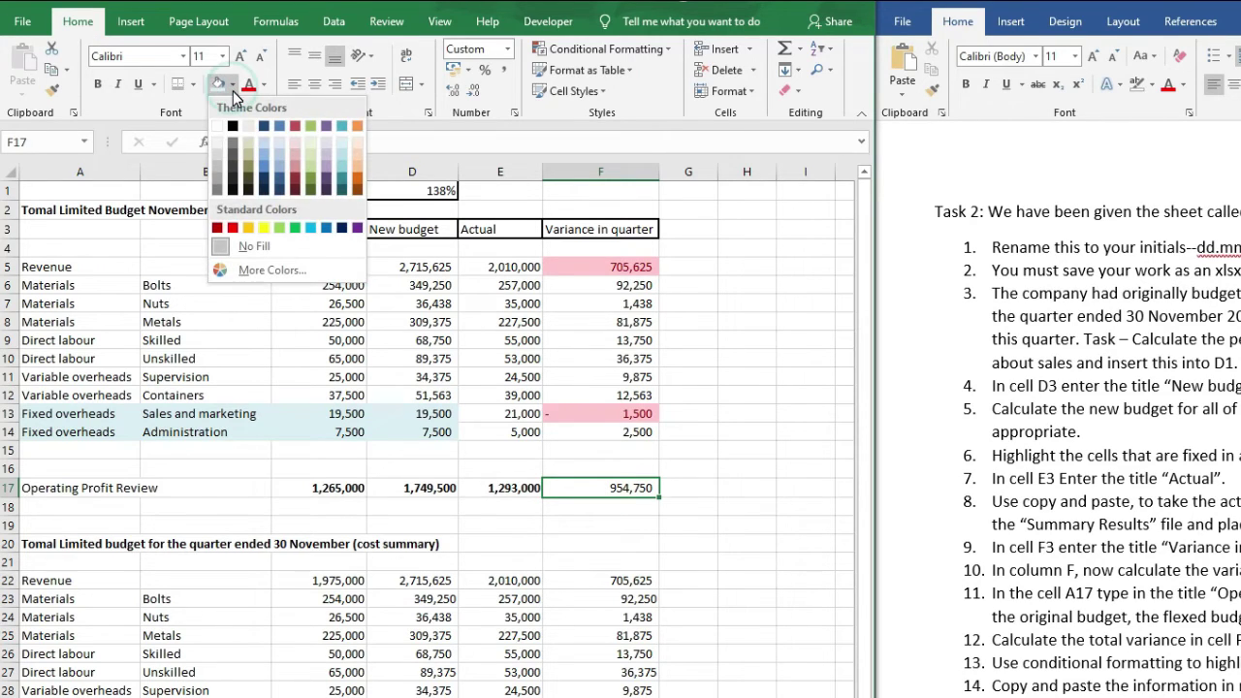
{"action": "left_click", "coordinate": [265, 270]}
{"action": "left_click", "coordinate": [425, 502]}
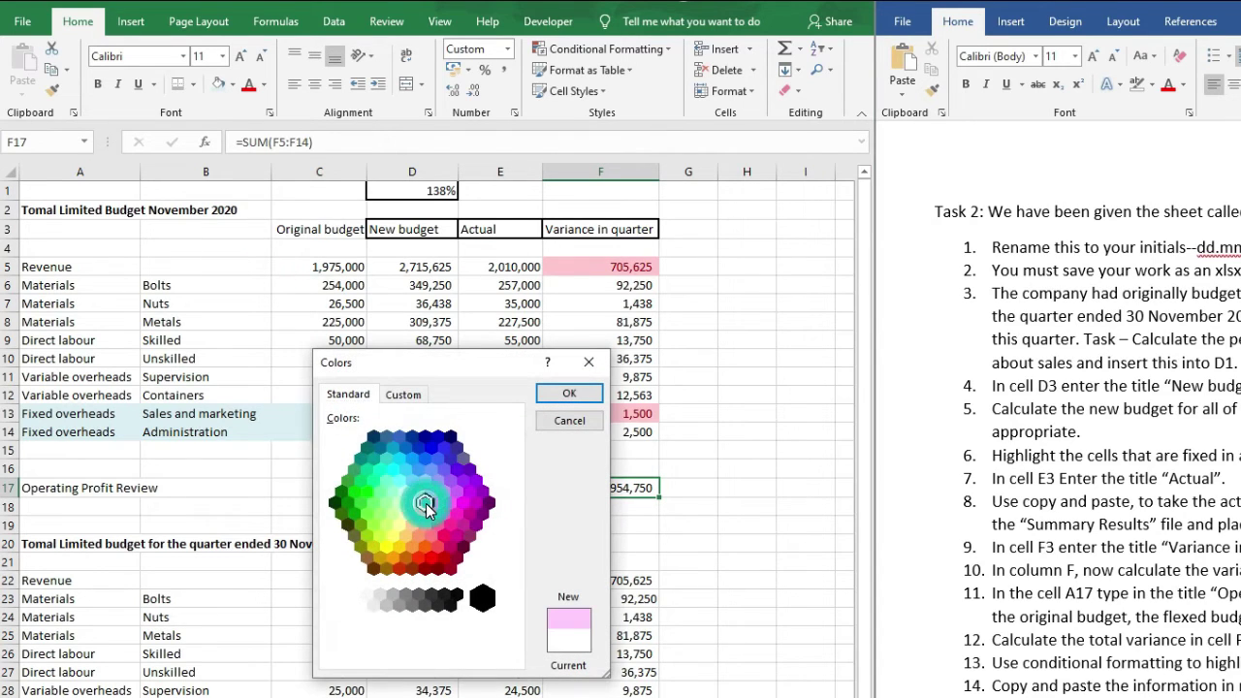
{"action": "left_click", "coordinate": [562, 398]}
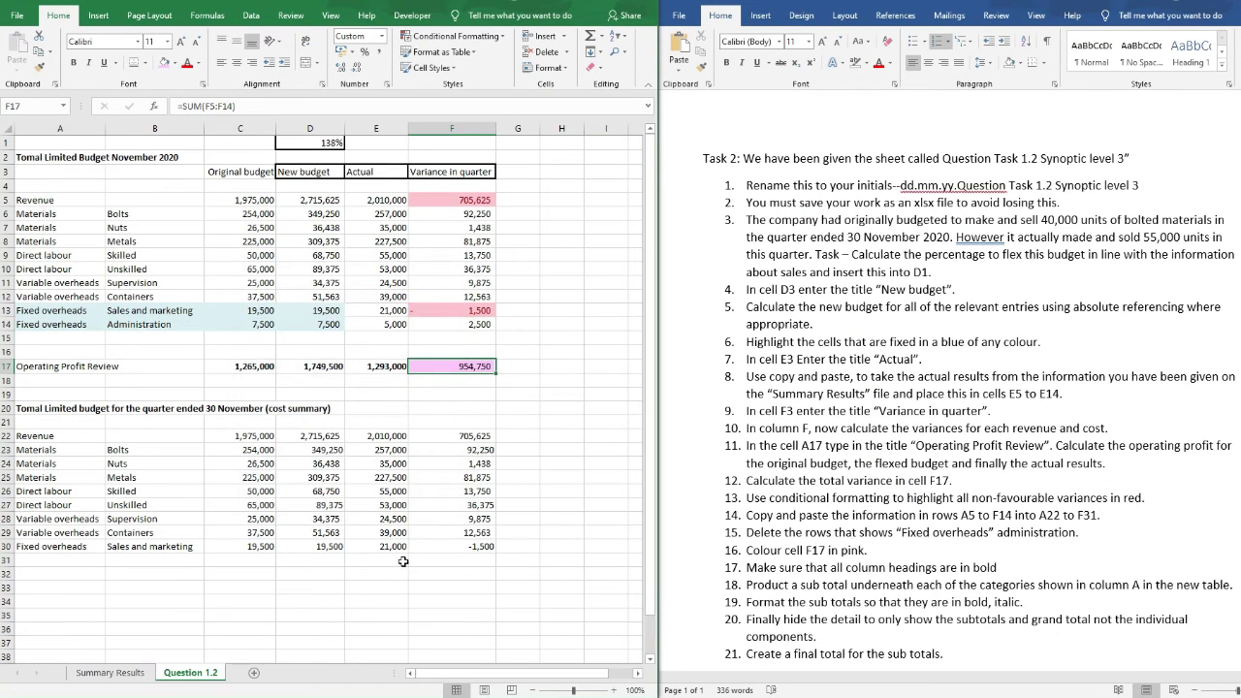
{"action": "left_click", "coordinate": [412, 562]}
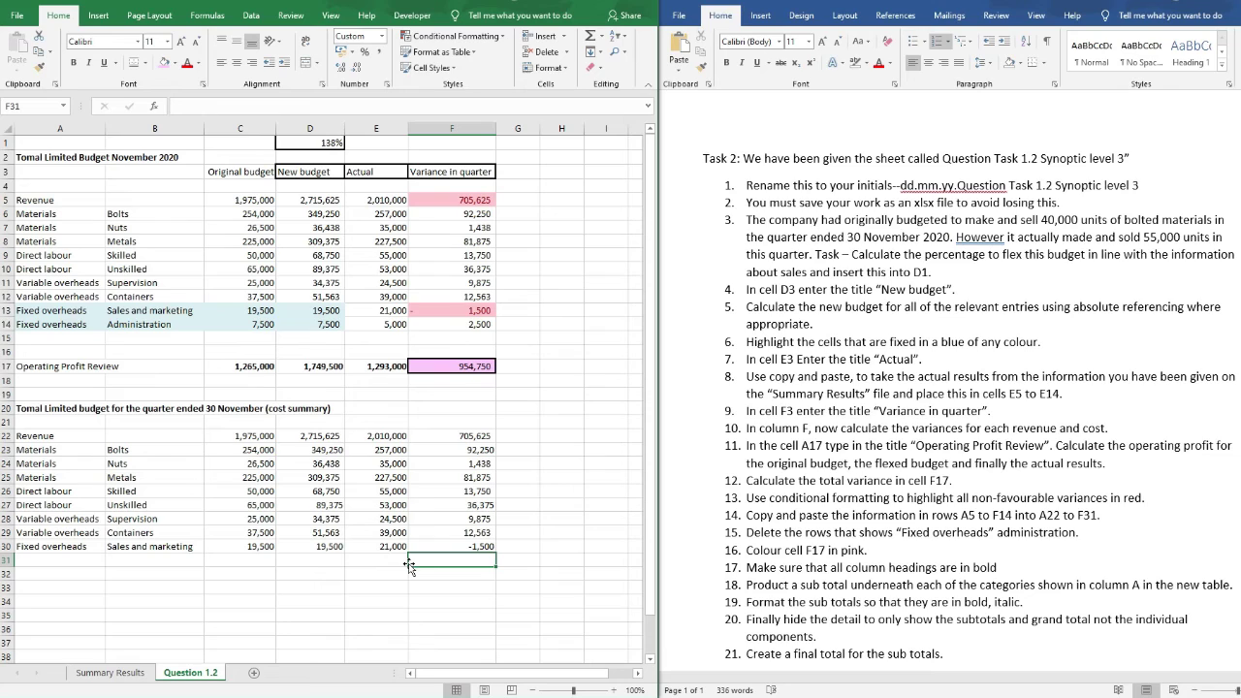
Bold the headings in C3:F3, from Original budget through Variance in quarter.
{"action": "left_click_drag", "start_coordinate": [212, 172], "coordinate": [478, 174]}
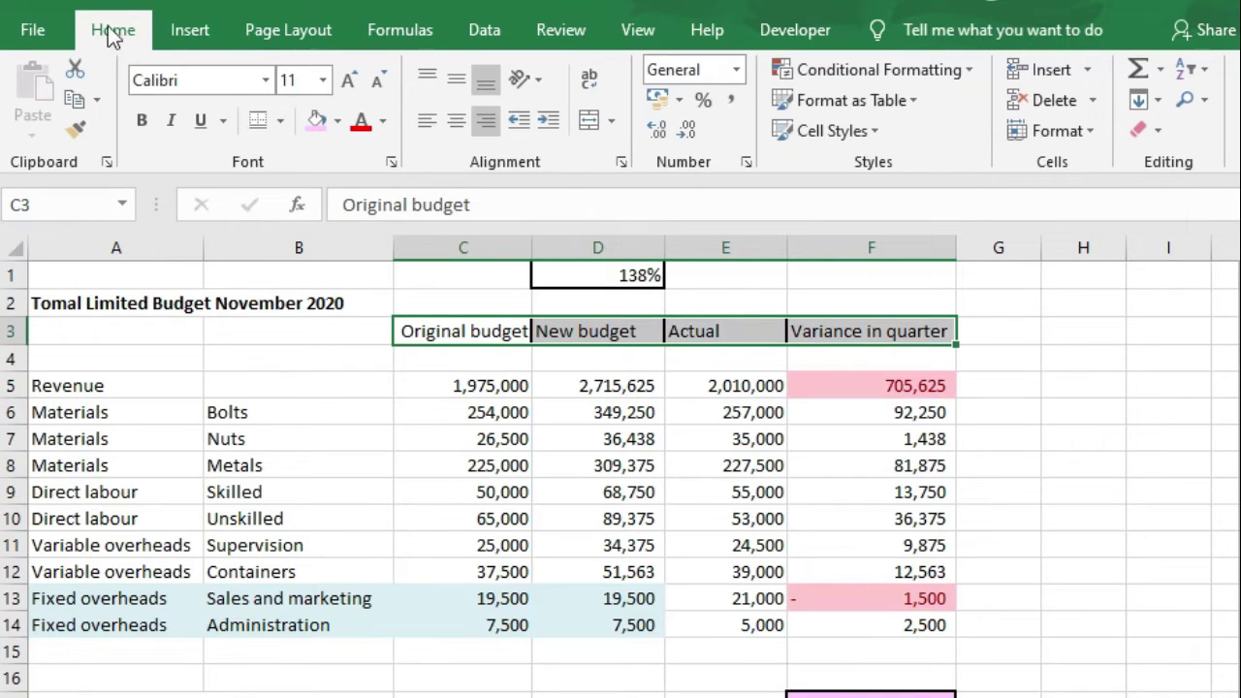
{"action": "left_click", "coordinate": [143, 122]}
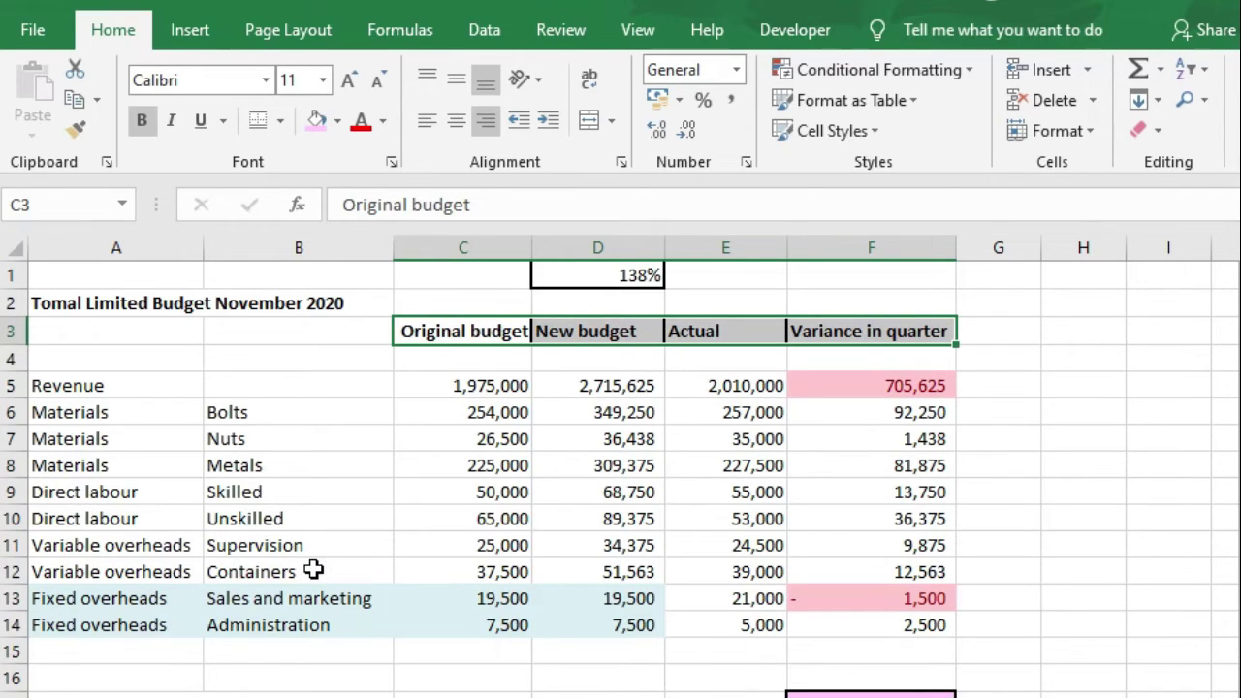
{"action": "left_click", "coordinate": [994, 694]}
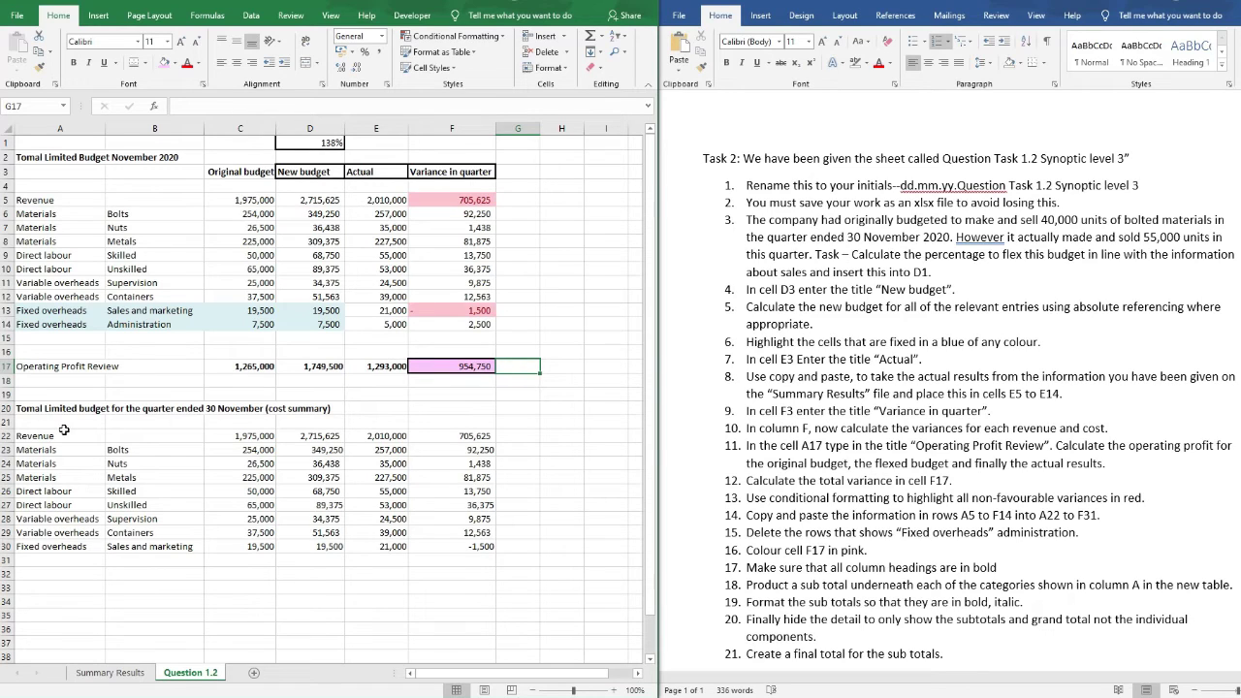
Insert a row below Revenue and label A23 'Subtotal revenue'.
{"action": "left_click_drag", "start_coordinate": [63, 429], "coordinate": [444, 559]}
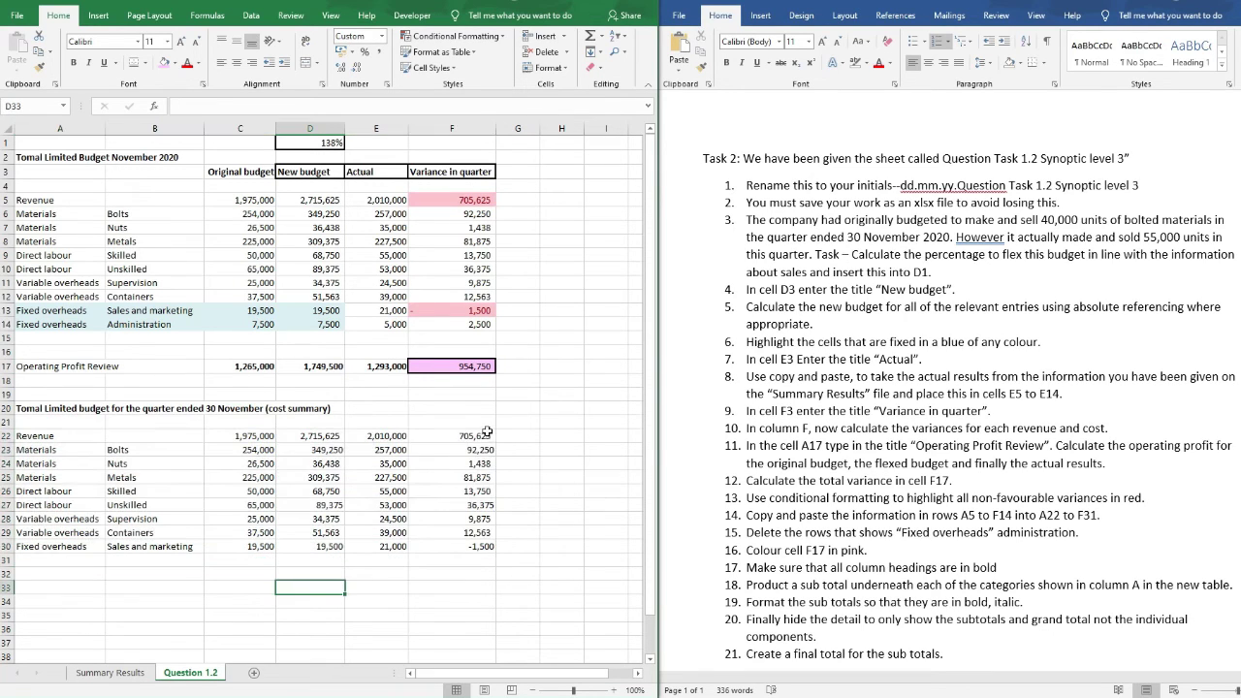
{"action": "left_click_drag", "start_coordinate": [487, 432], "coordinate": [252, 548]}
{"action": "left_click", "coordinate": [60, 436]}
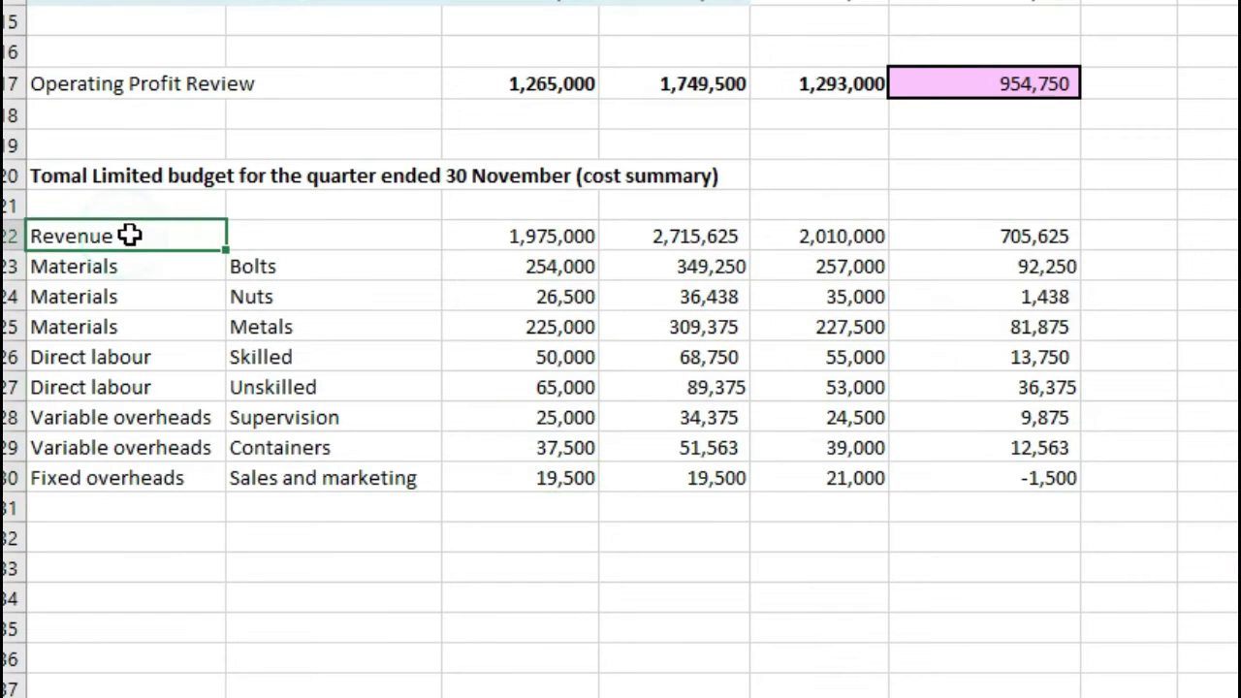
{"action": "left_click_drag", "start_coordinate": [130, 234], "coordinate": [124, 477]}
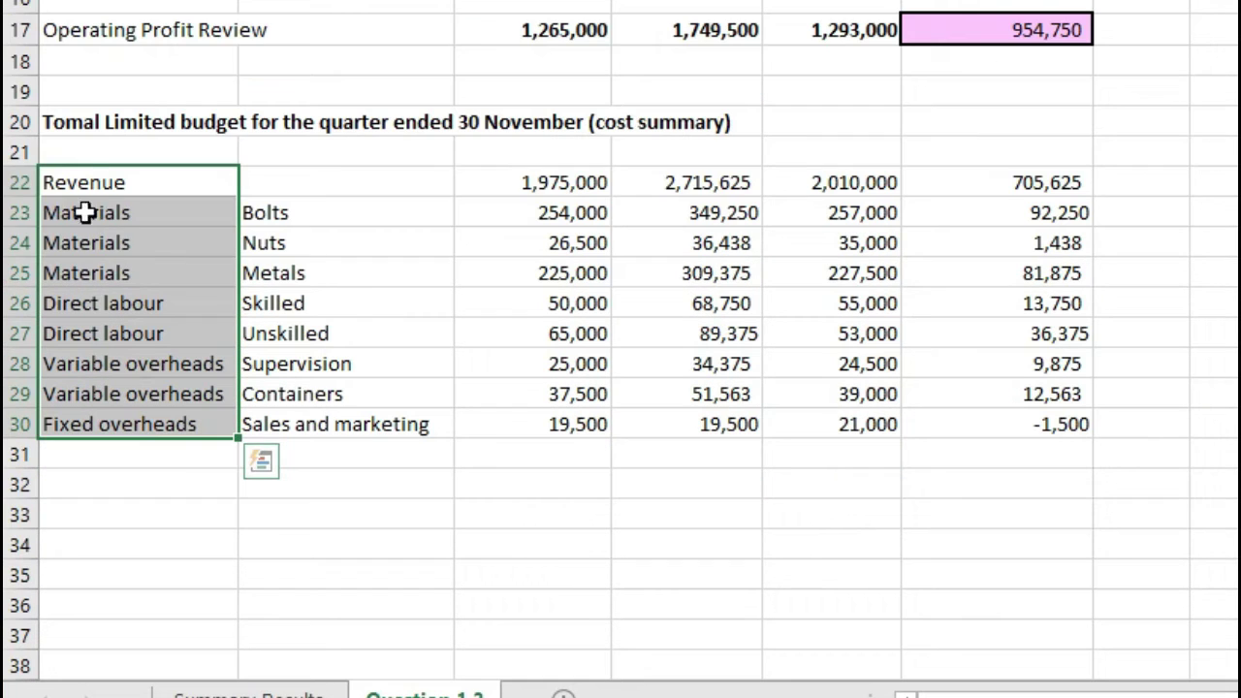
{"action": "left_click", "coordinate": [13, 213]}
{"action": "right_click", "coordinate": [13, 213]}
{"action": "left_click", "coordinate": [156, 435]}
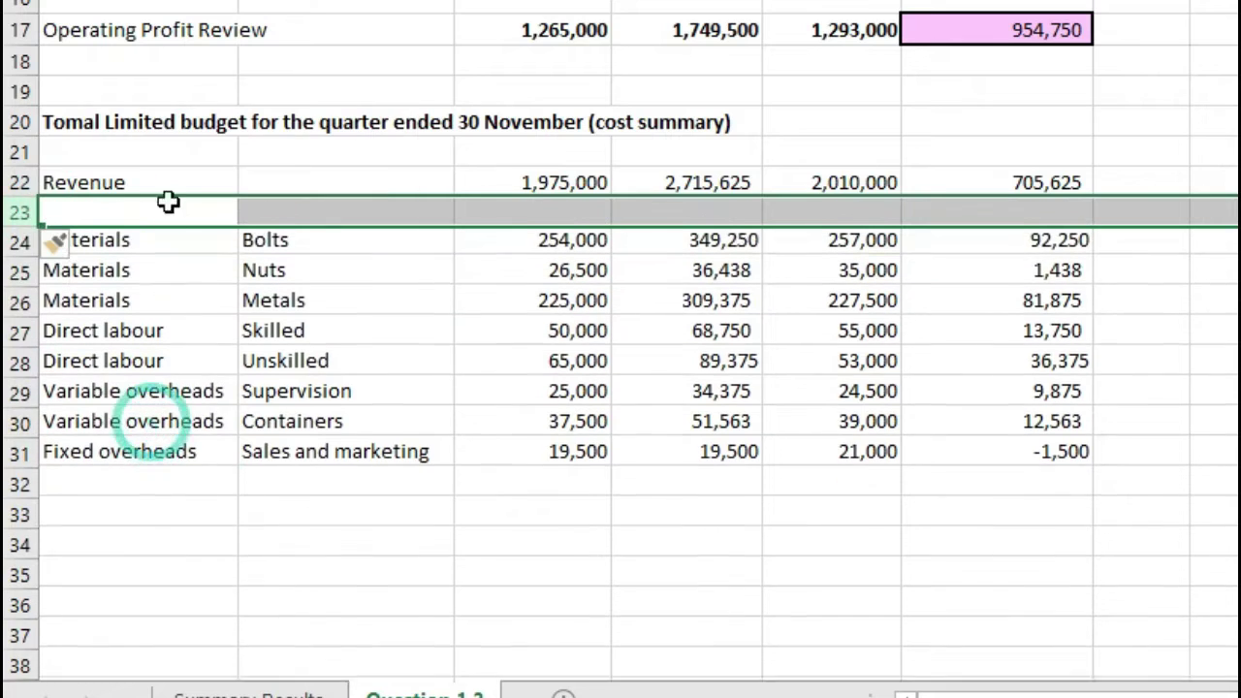
{"action": "left_click", "coordinate": [160, 207]}
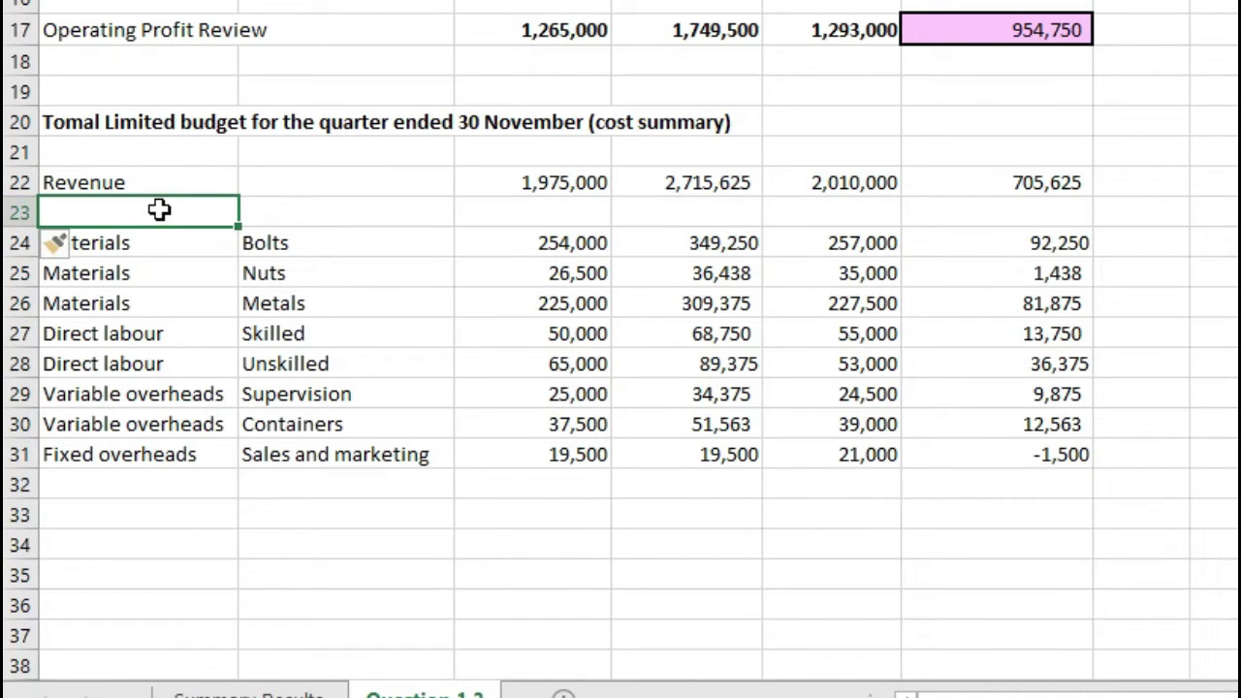
{"action": "type", "text": "Subtotal "}
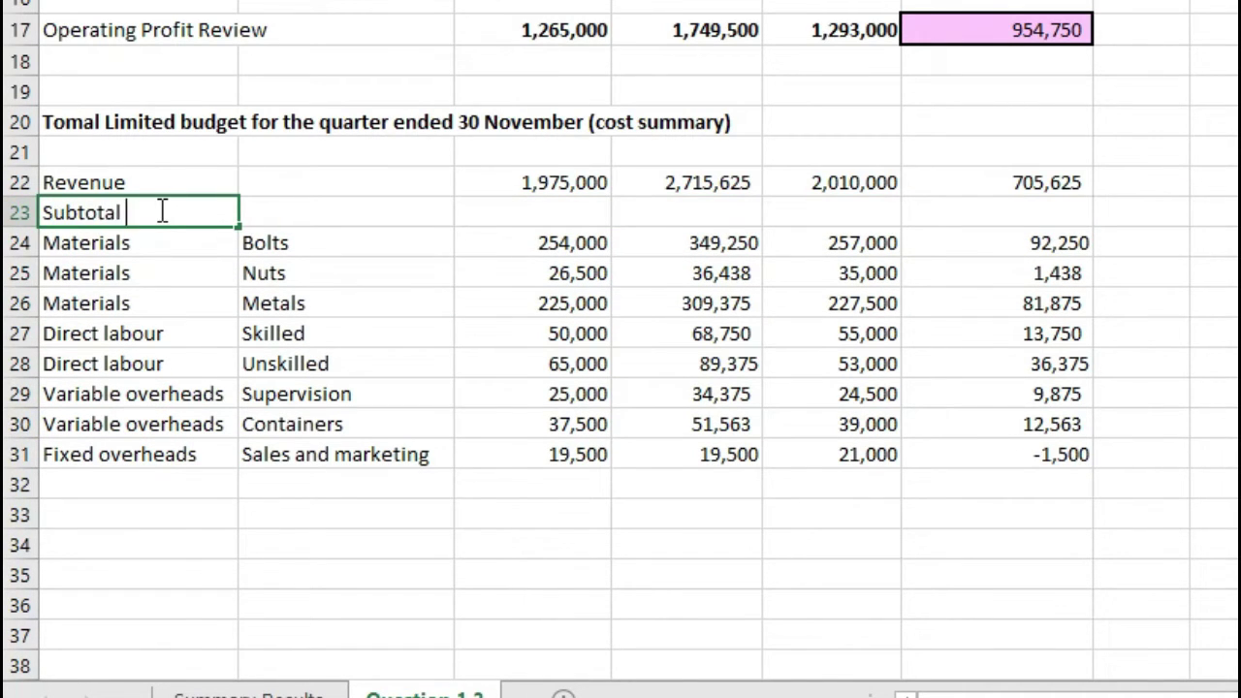
{"action": "type", "text": "revenue"}
{"action": "key", "text": "Return"}
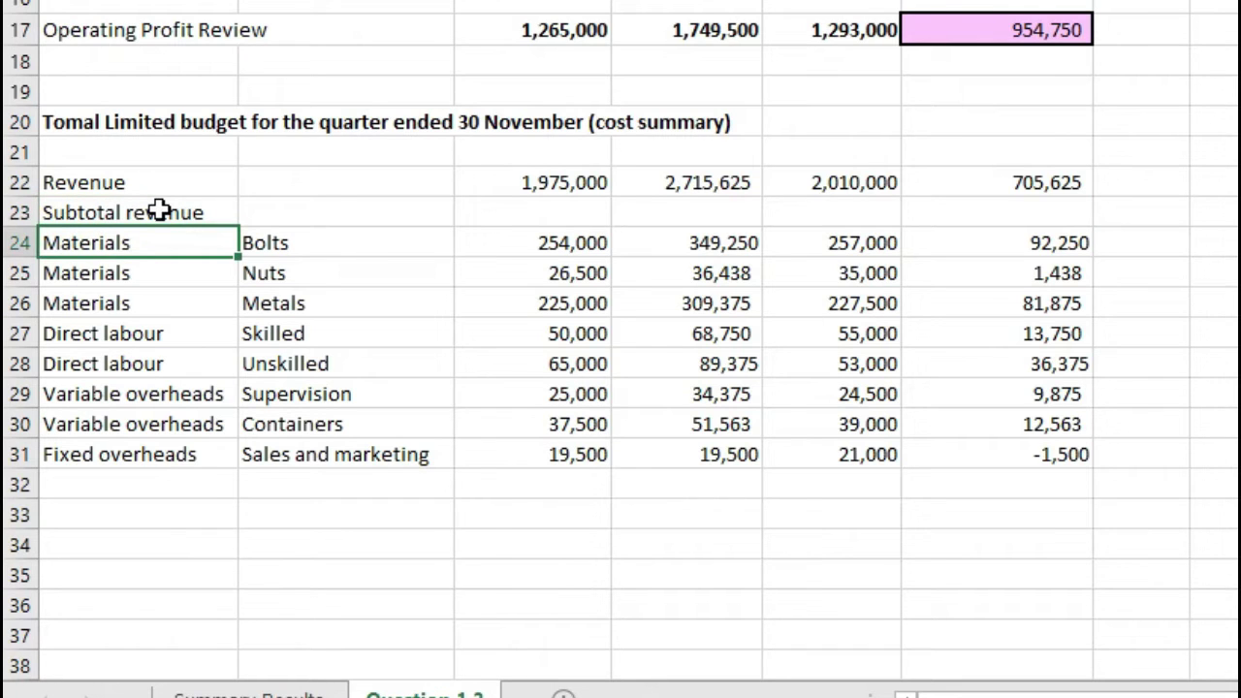
Insert blank rows after the Materials, Direct labour and Variable overheads groups.
{"action": "right_click", "coordinate": [20, 334]}
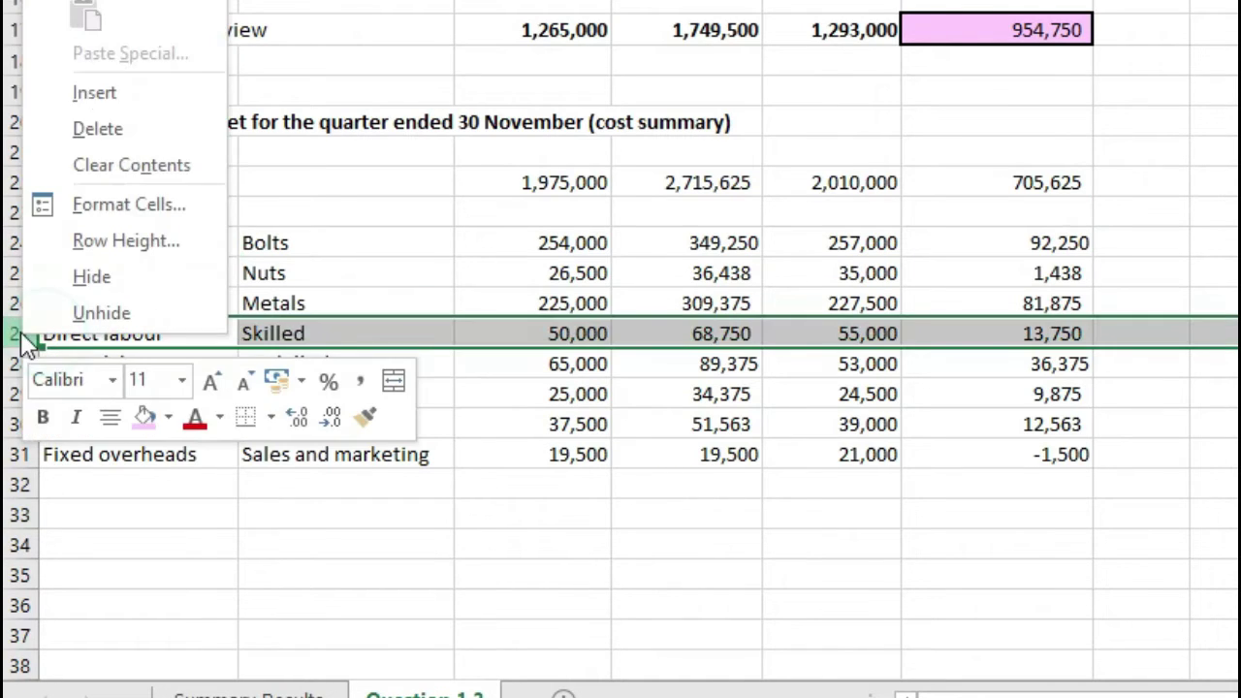
{"action": "left_click", "coordinate": [118, 88]}
{"action": "left_click", "coordinate": [22, 424]}
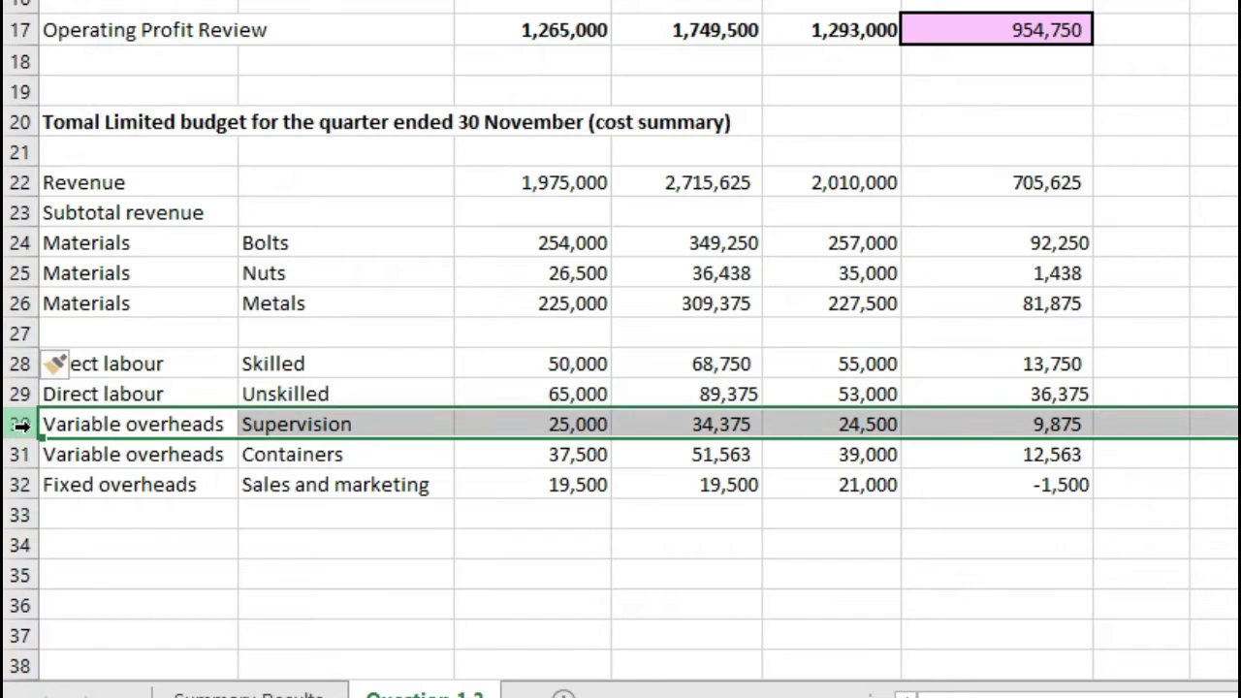
{"action": "right_click", "coordinate": [21, 424]}
{"action": "left_click", "coordinate": [172, 186]}
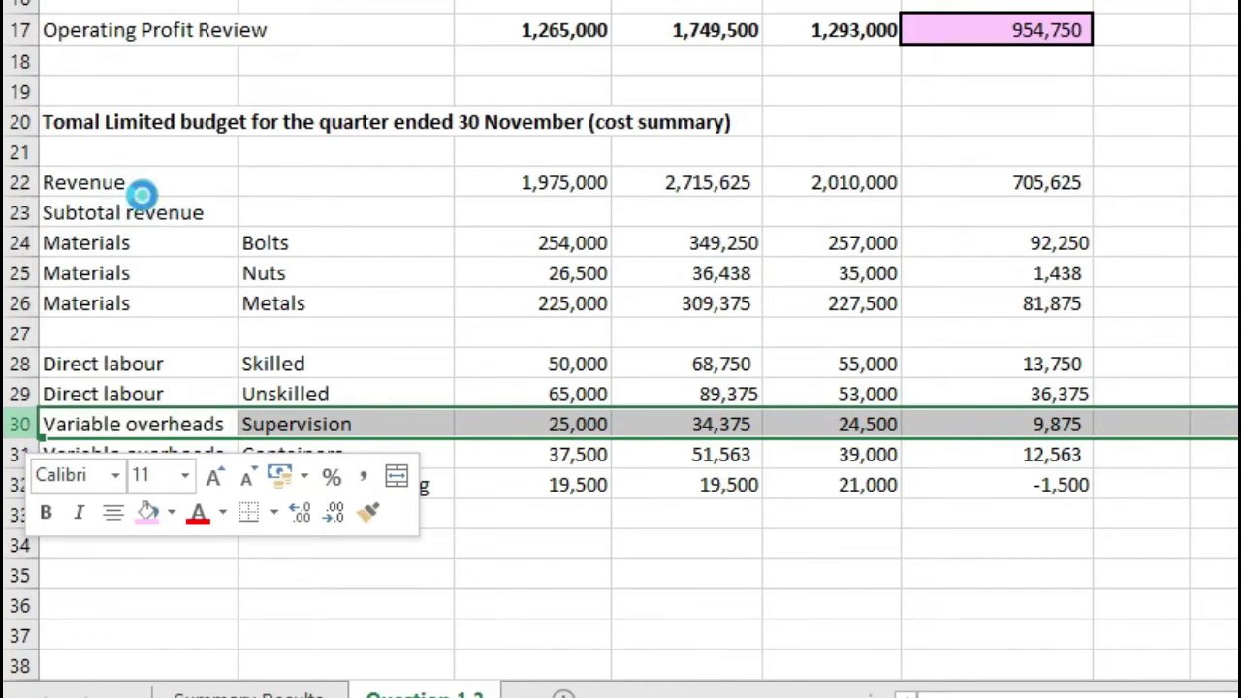
{"action": "left_click", "coordinate": [19, 454]}
{"action": "right_click", "coordinate": [20, 515]}
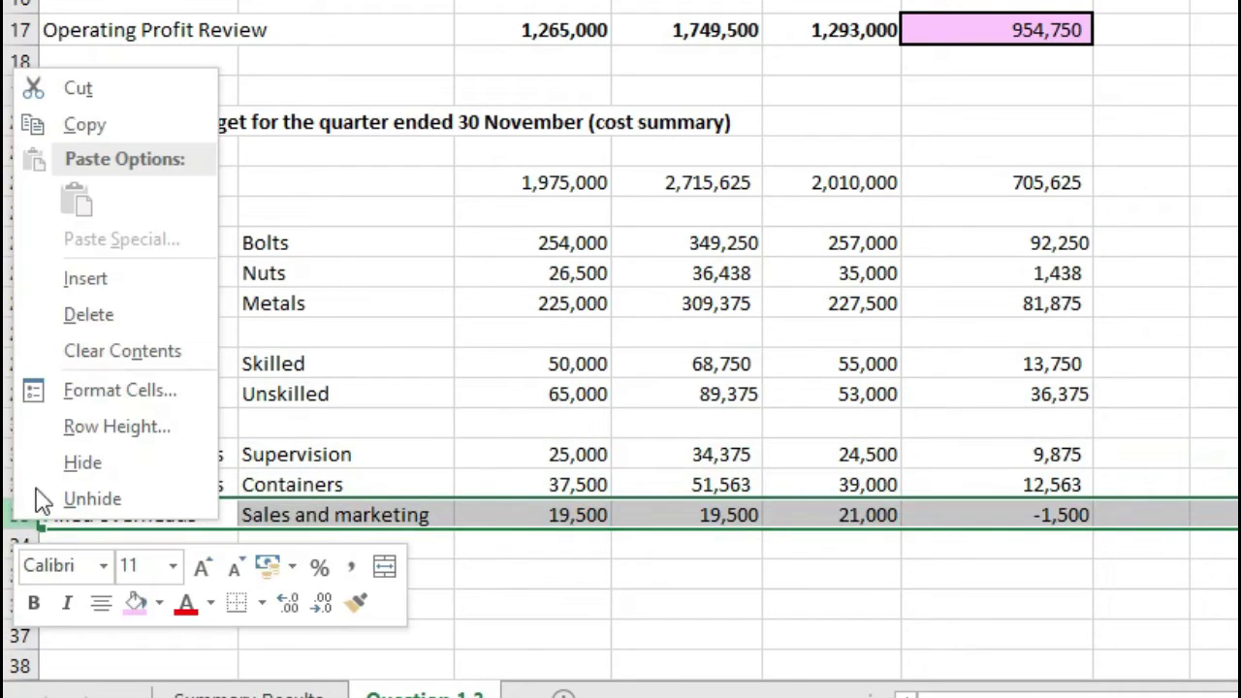
{"action": "left_click", "coordinate": [97, 277]}
{"action": "left_click", "coordinate": [158, 209]}
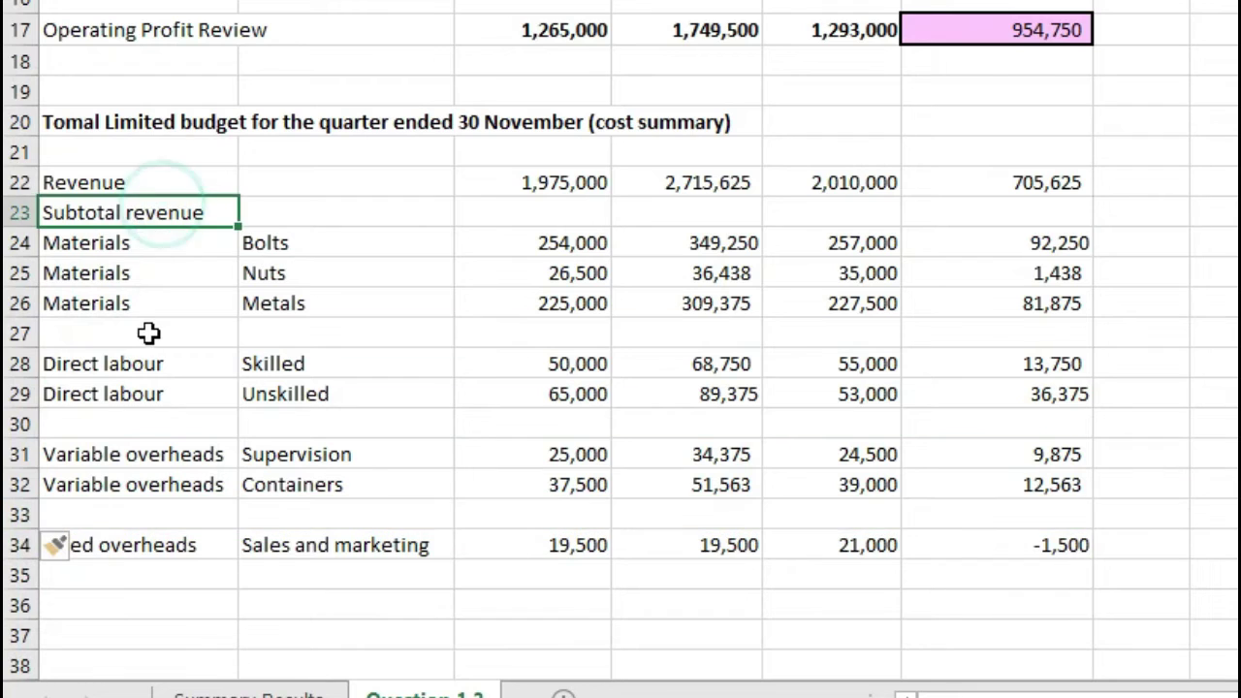
Paste the Subtotal revenue label into the blank row under each cost group.
{"action": "key", "text": "ctrl+c"}
{"action": "left_click", "coordinate": [146, 334]}
{"action": "key", "text": "ctrl+v"}
{"action": "left_click", "coordinate": [207, 424]}
{"action": "key", "text": "ctrl+v"}
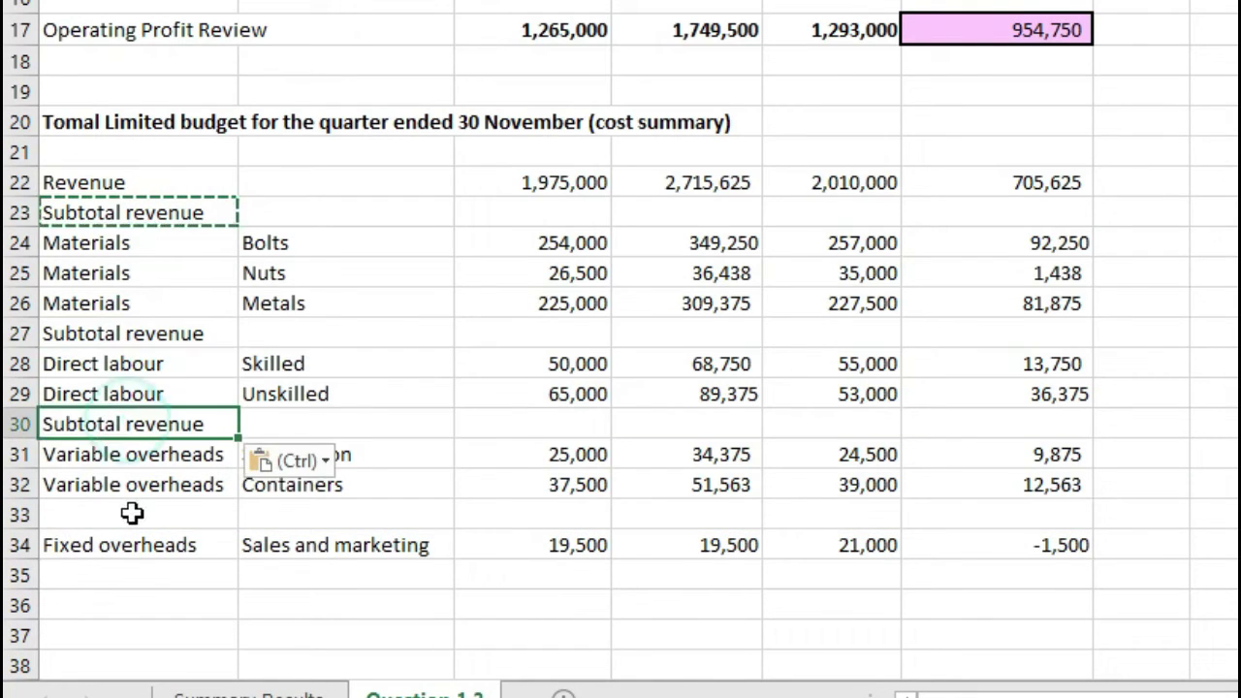
{"action": "left_click", "coordinate": [133, 515]}
{"action": "key", "text": "ctrl+v"}
{"action": "left_click", "coordinate": [133, 575]}
{"action": "key", "text": "ctrl+v"}
{"action": "left_click", "coordinate": [145, 333]}
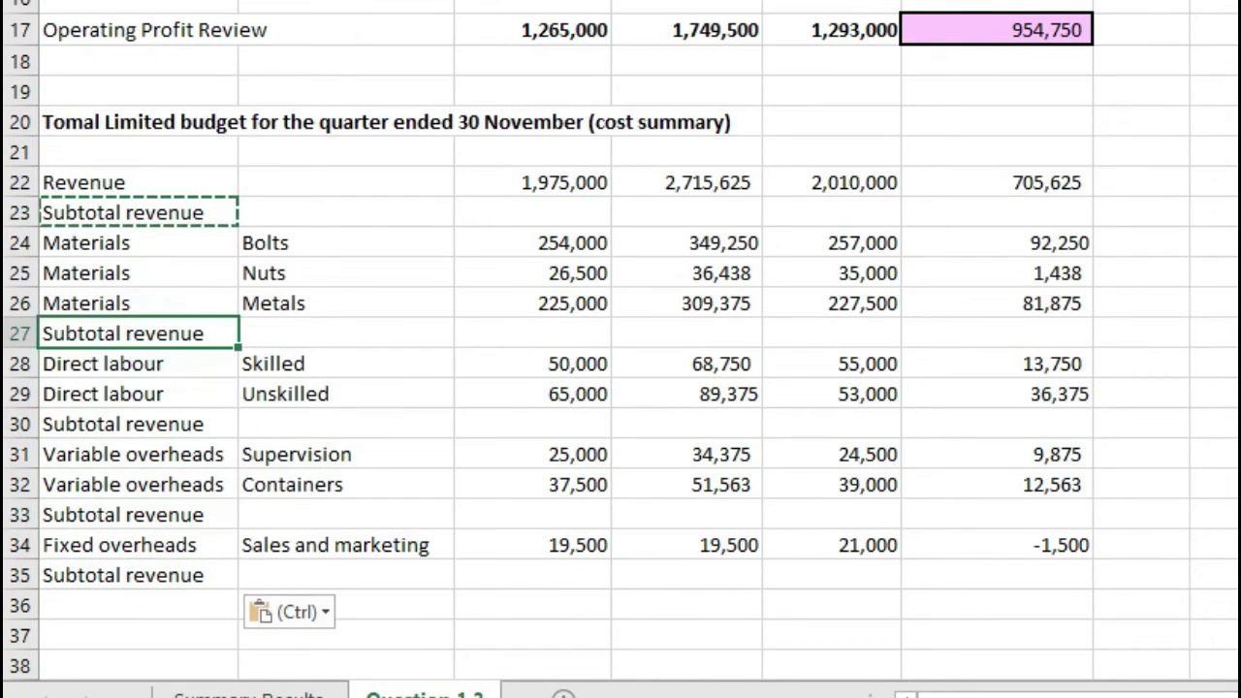
{"action": "key", "text": "Escape"}
Relabel the first two copies as Subtotal materials and Subtotal labour.
{"action": "type", "text": "mate"}
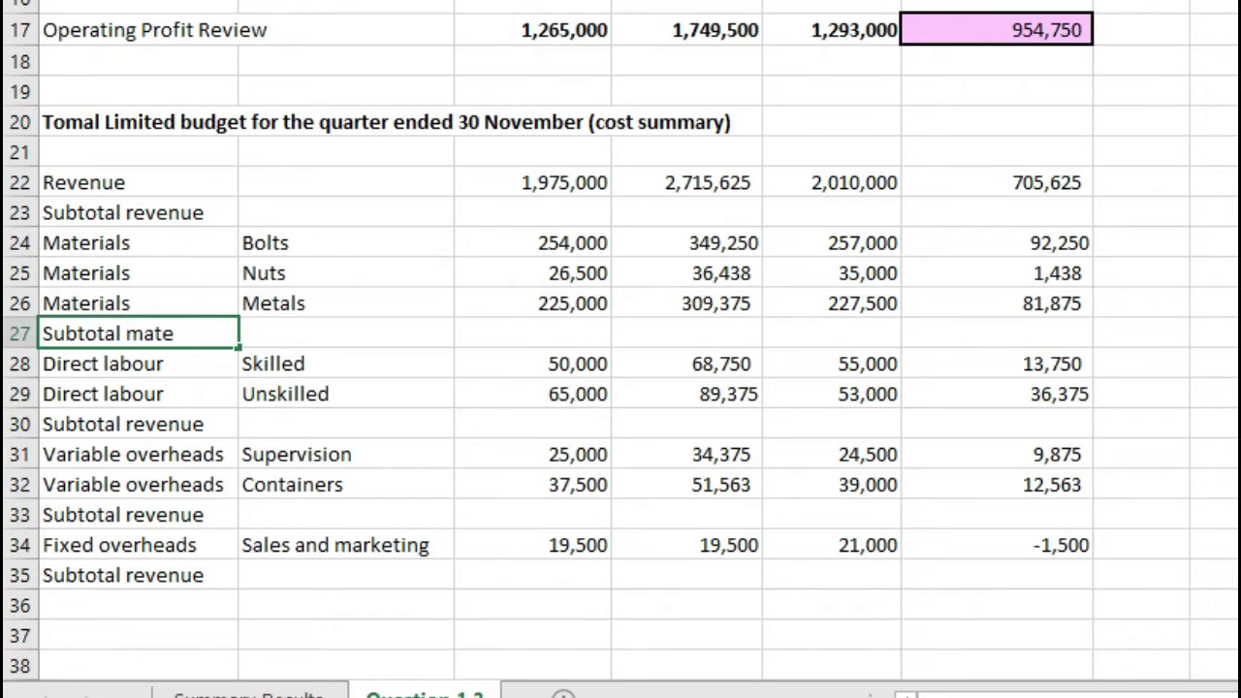
{"action": "type", "text": "rials"}
{"action": "key", "text": "Return"}
{"action": "key", "text": "Down"}
{"action": "key", "text": "Down"}
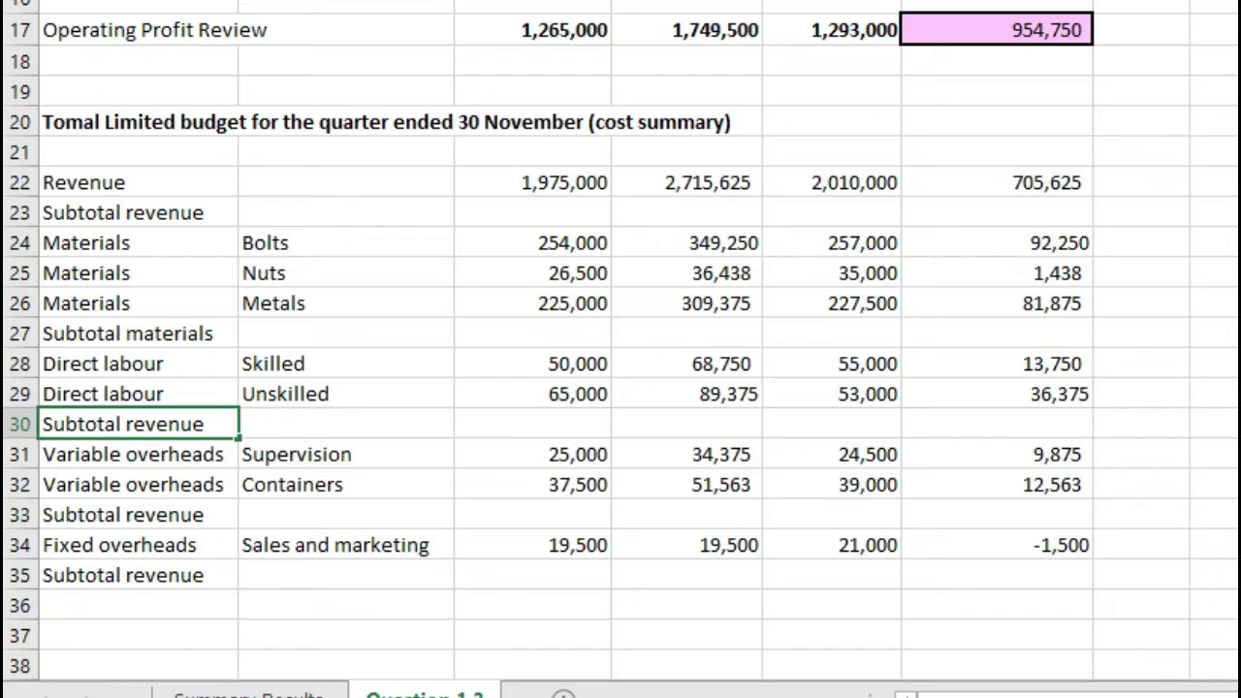
{"action": "key", "text": "F2"}
{"action": "key", "text": "BackSpace"}
{"action": "key", "text": "BackSpace"}
{"action": "key", "text": "BackSpace"}
{"action": "key", "text": "BackSpace"}
{"action": "key", "text": "BackSpace"}
{"action": "key", "text": "BackSpace"}
{"action": "key", "text": "BackSpace"}
{"action": "type", "text": "labour"}
{"action": "key", "text": "Return"}
Relabel the remaining copies as Subtotal variable overheads and Subtotal fixed overheads.
{"action": "key", "text": "Down"}
{"action": "key", "text": "Down"}
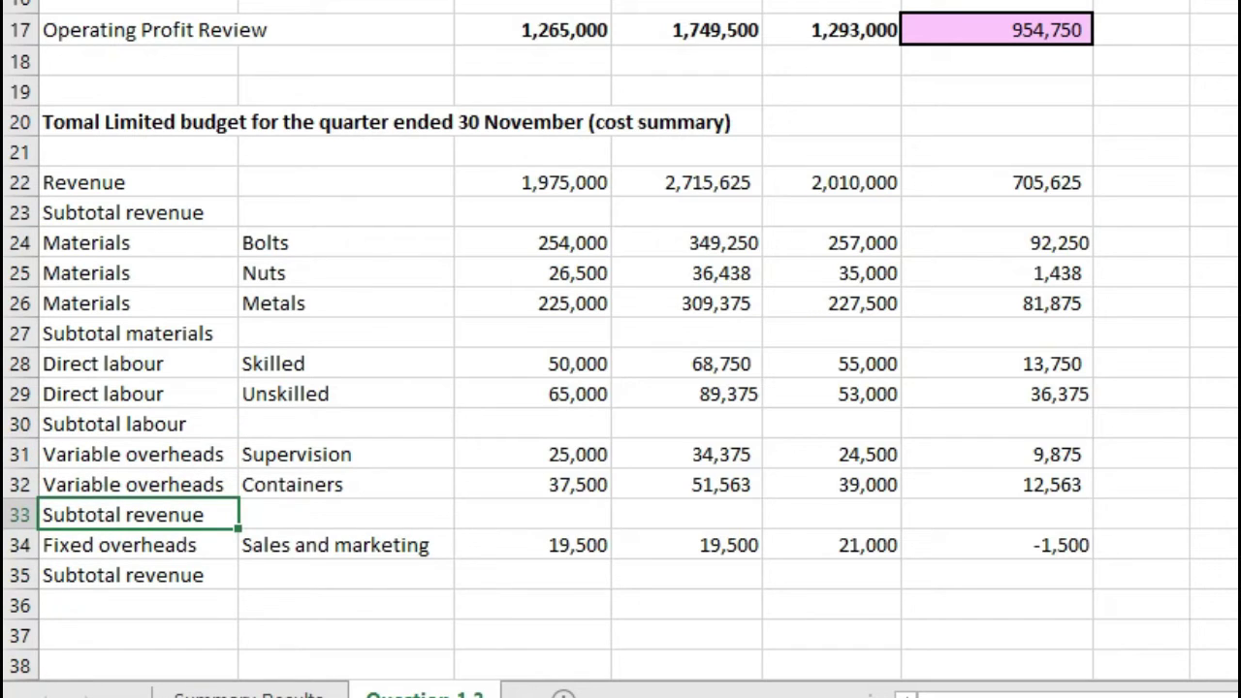
{"action": "key", "text": "F2"}
{"action": "key", "text": "BackSpace"}
{"action": "key", "text": "BackSpace"}
{"action": "key", "text": "BackSpace"}
{"action": "key", "text": "BackSpace"}
{"action": "key", "text": "BackSpace"}
{"action": "key", "text": "BackSpace"}
{"action": "key", "text": "BackSpace"}
{"action": "type", "text": "va"}
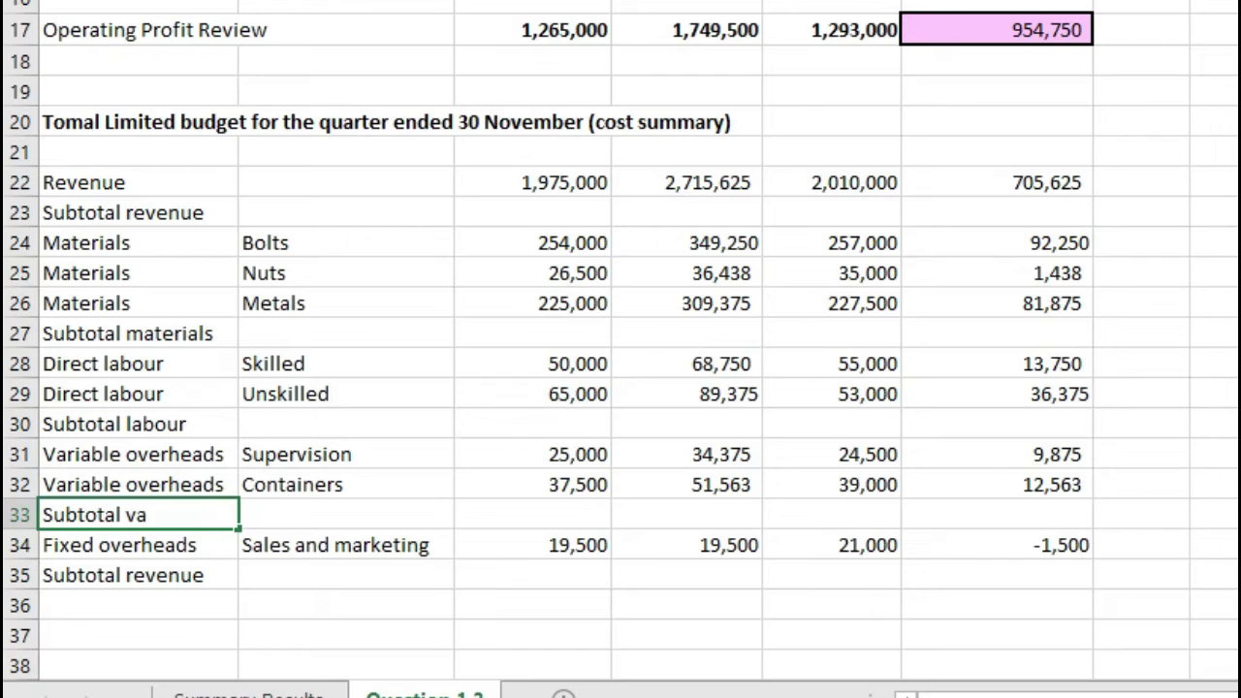
{"action": "type", "text": "riableoverheas"}
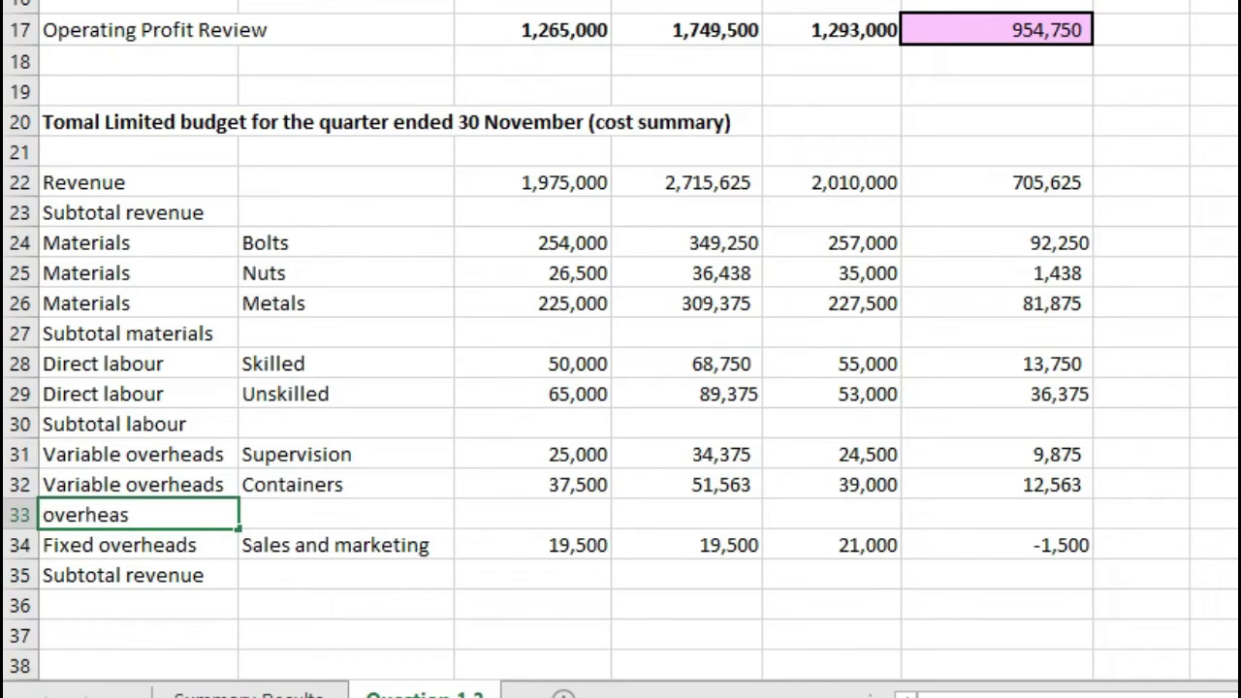
{"action": "type", "text": "ds"}
{"action": "key", "text": "Return"}
{"action": "key", "text": "Down"}
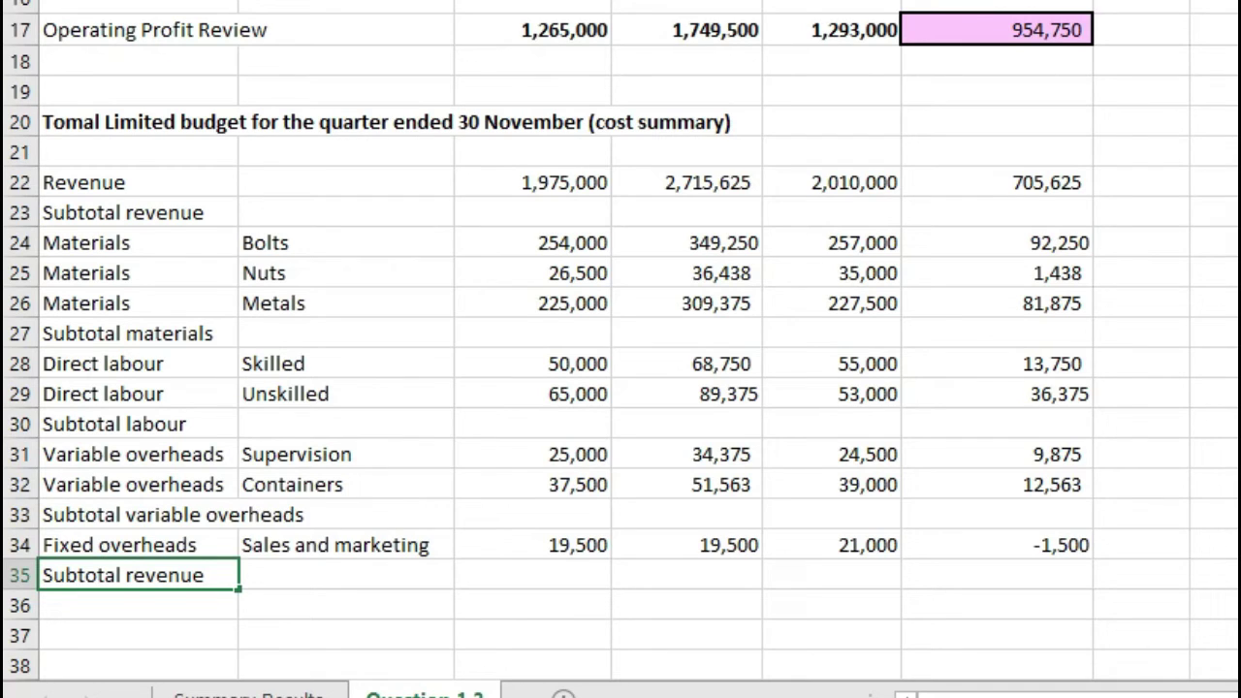
{"action": "key", "text": "F2"}
{"action": "key", "text": "BackSpace"}
{"action": "key", "text": "BackSpace"}
{"action": "key", "text": "BackSpace"}
{"action": "key", "text": "BackSpace"}
{"action": "key", "text": "BackSpace"}
{"action": "key", "text": "BackSpace"}
{"action": "key", "text": "BackSpace"}
{"action": "type", "text": "fixed o"}
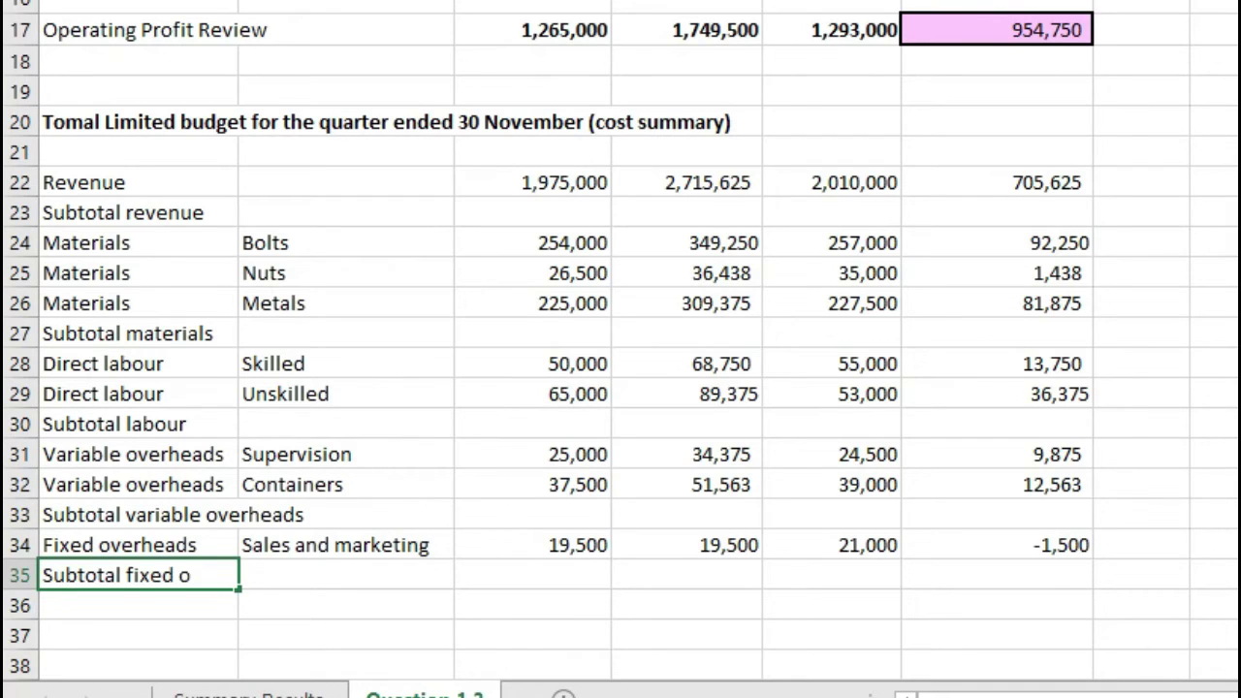
{"action": "type", "text": "verheads"}
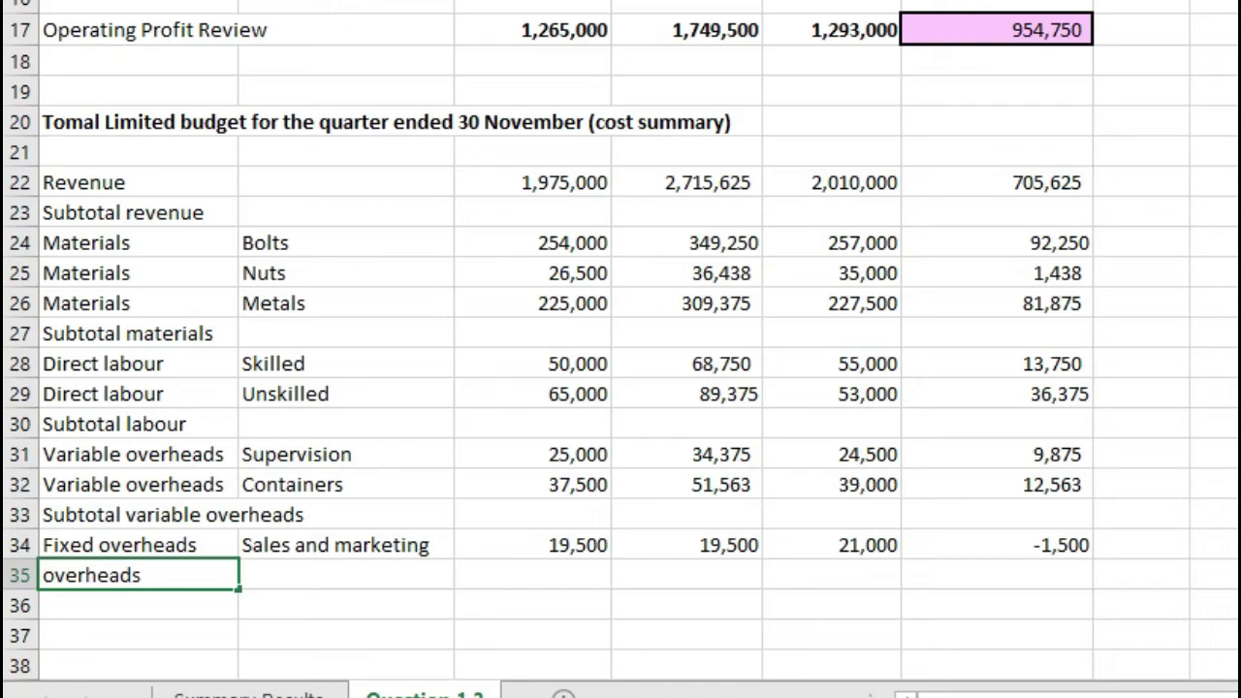
AutoSum the revenue subtotal in C23 and fill it to column F (1,975,000 to 705,625).
{"action": "key", "text": "Tab"}
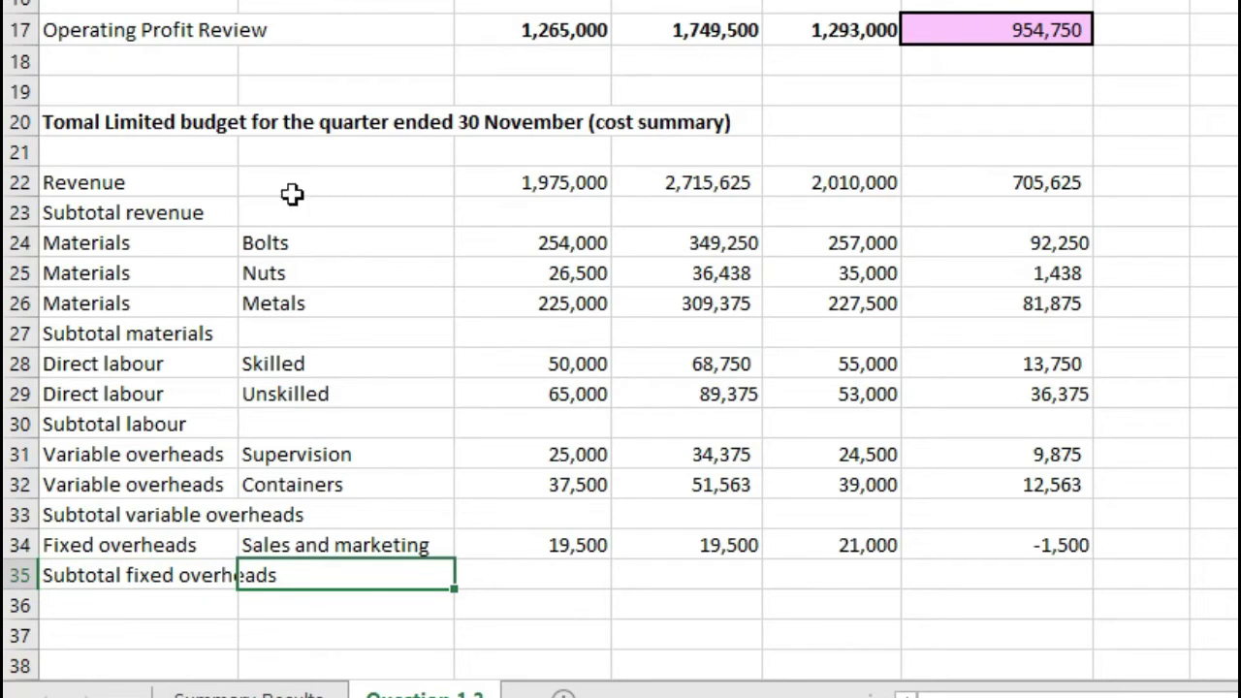
{"action": "left_click", "coordinate": [574, 201]}
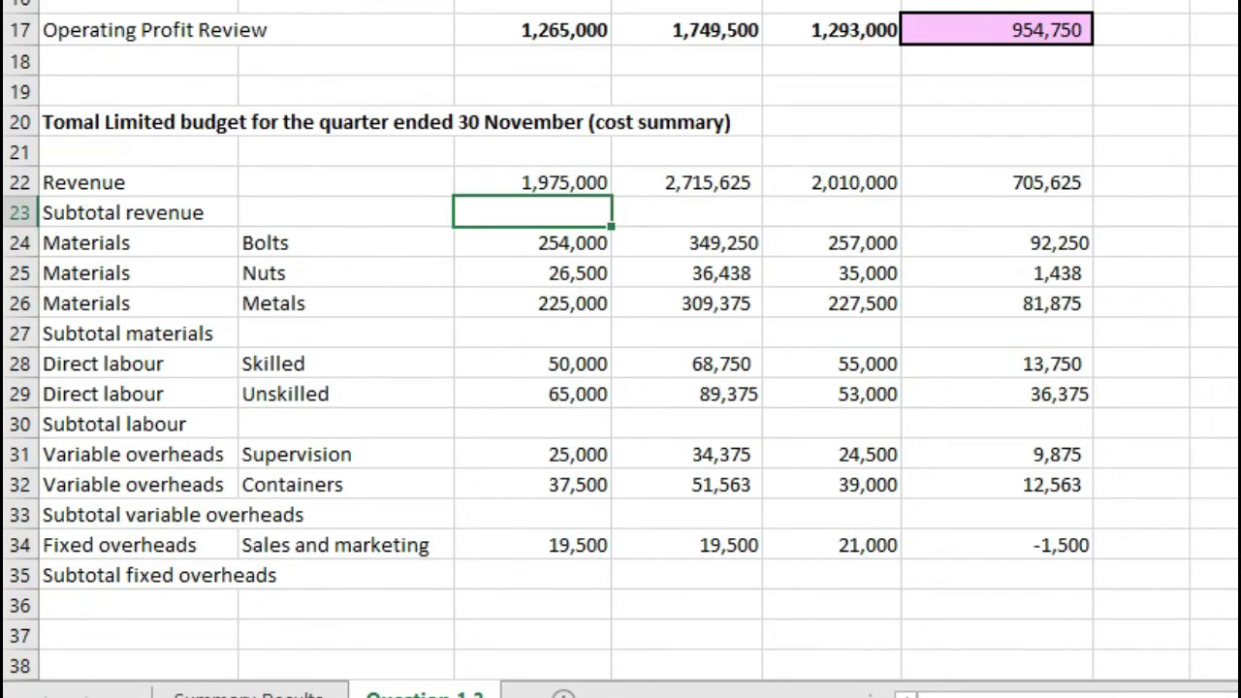
{"action": "key", "text": "alt+equal"}
{"action": "key", "text": "Return"}
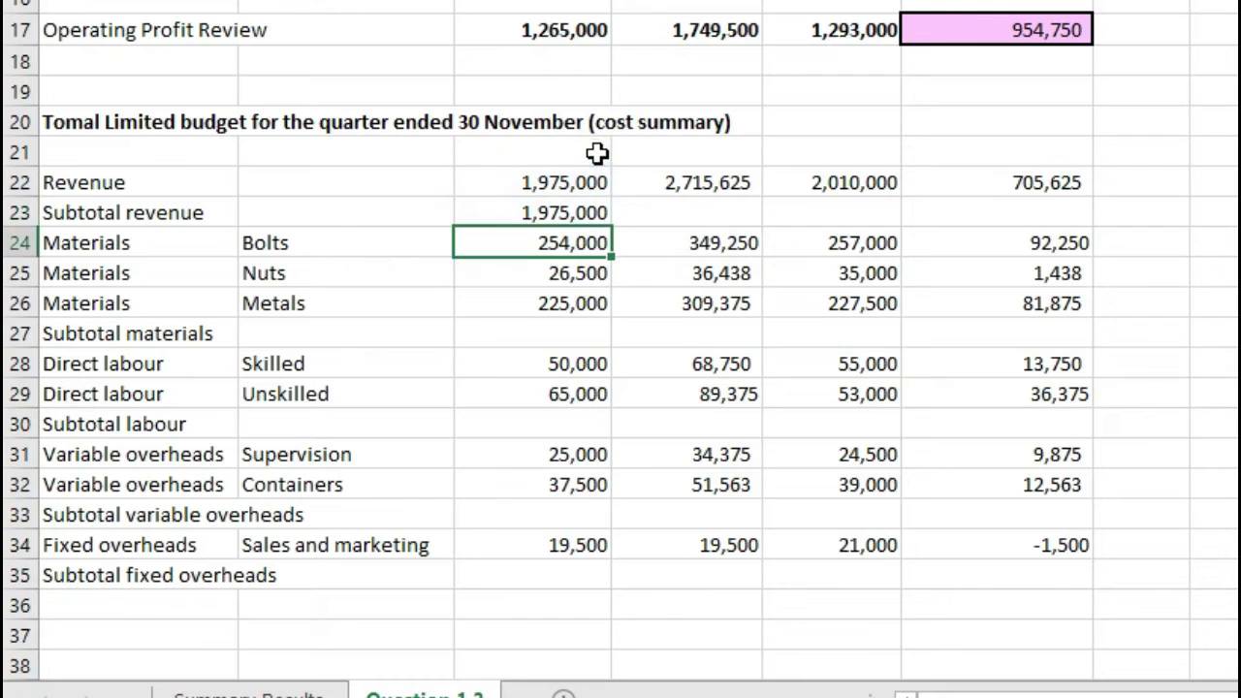
{"action": "left_click", "coordinate": [591, 214]}
{"action": "left_click_drag", "start_coordinate": [612, 226], "coordinate": [1067, 214]}
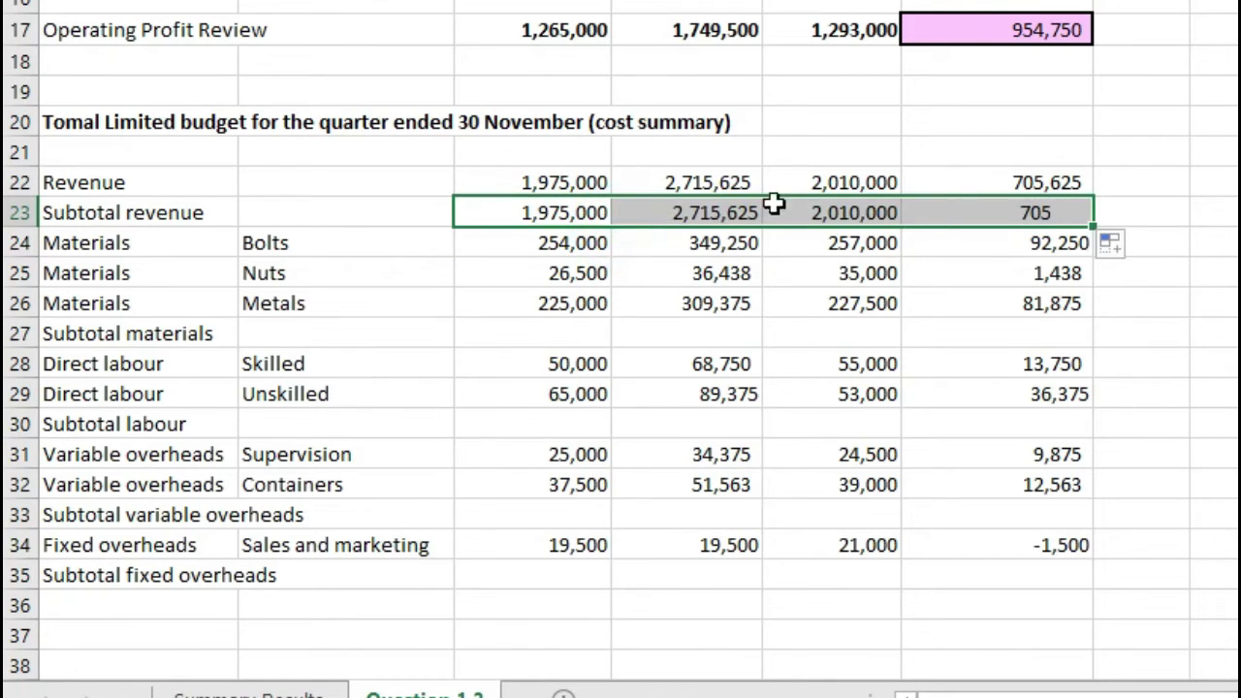
AutoSum the materials and labour subtotals and fill each across to column F.
{"action": "left_click", "coordinate": [563, 330]}
{"action": "key", "text": "alt+equal"}
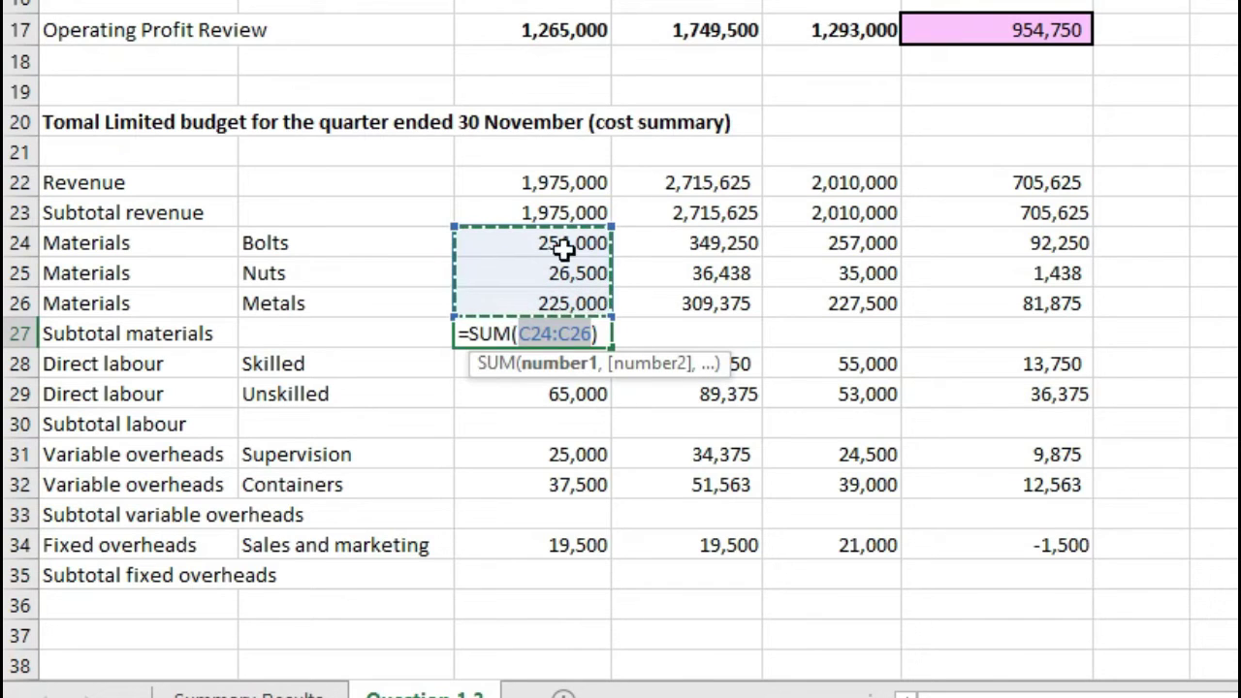
{"action": "key", "text": "Return"}
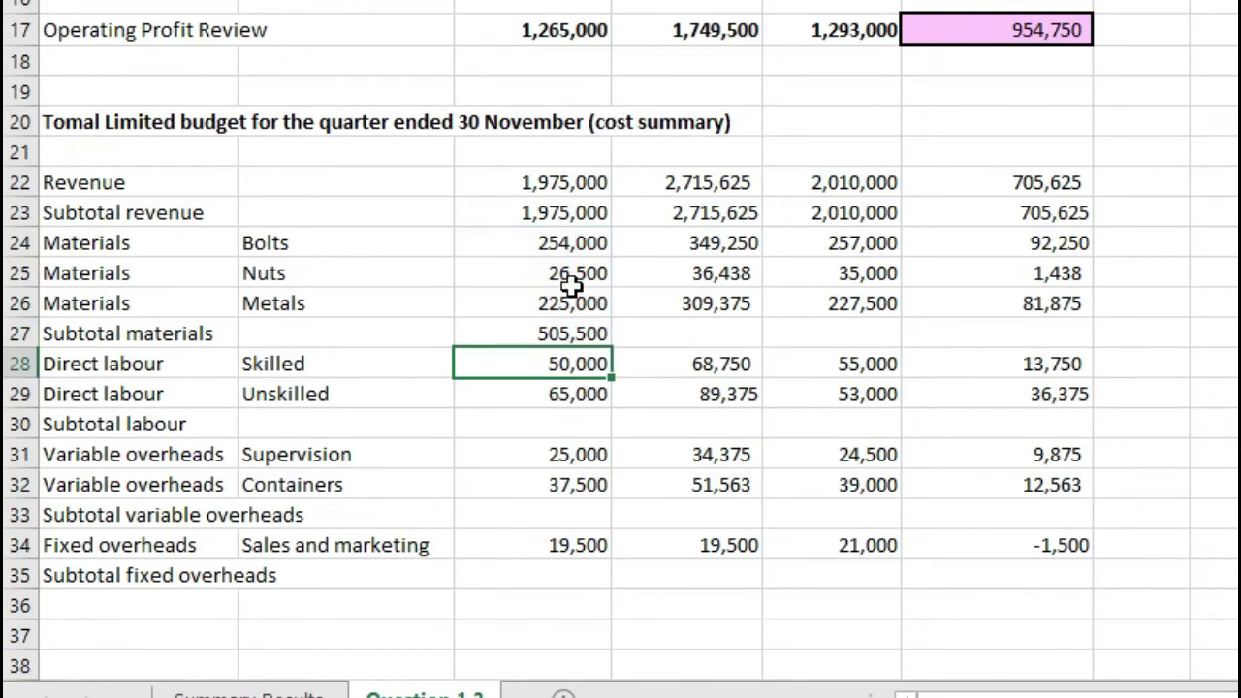
{"action": "left_click", "coordinate": [577, 334]}
{"action": "left_click_drag", "start_coordinate": [612, 349], "coordinate": [1083, 351]}
{"action": "left_click", "coordinate": [585, 424]}
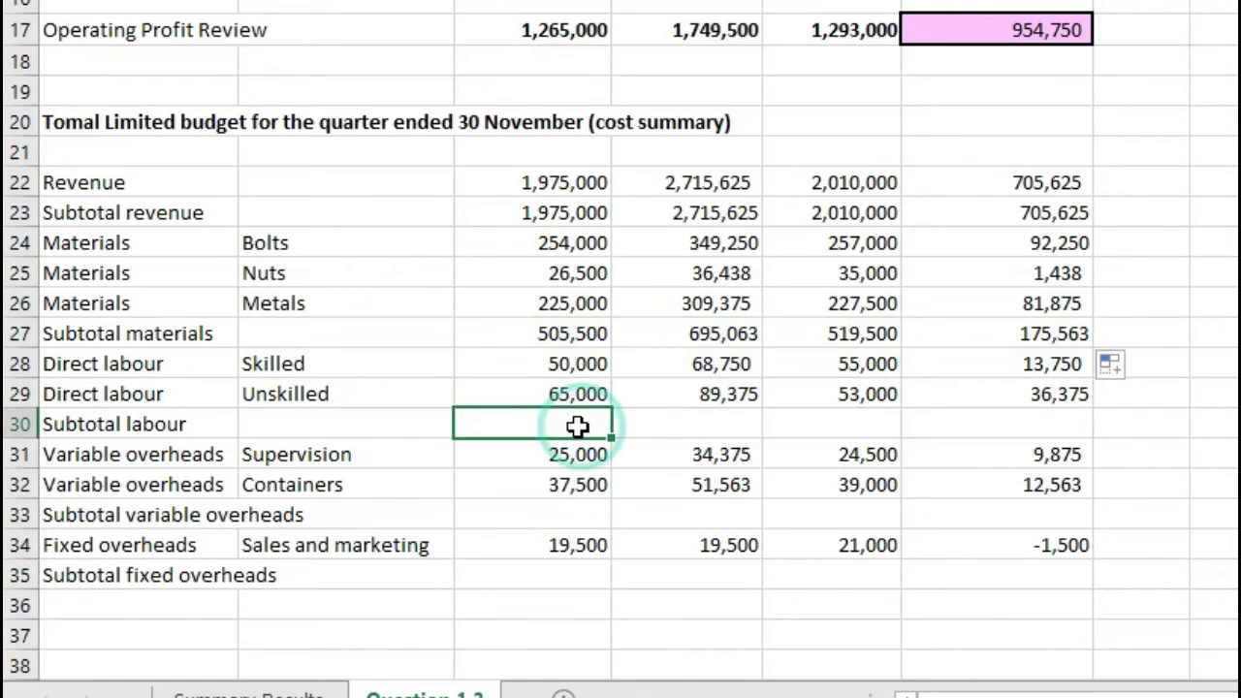
{"action": "key", "text": "alt+equal"}
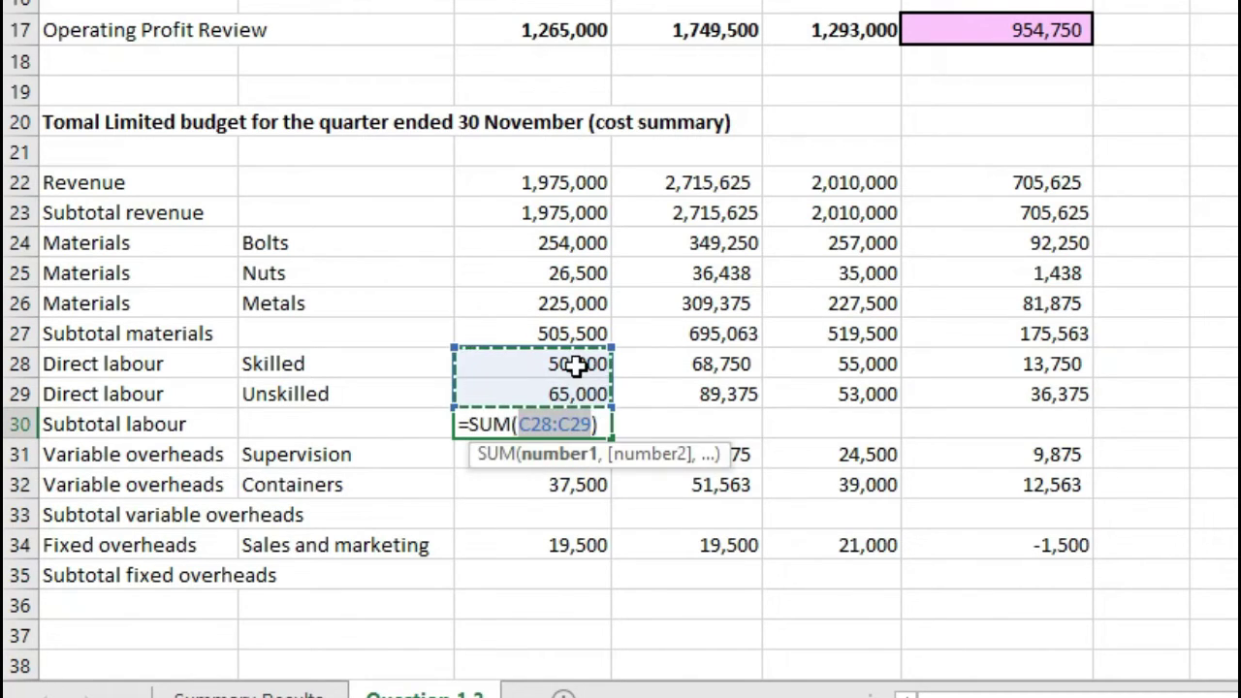
{"action": "key", "text": "Return"}
{"action": "left_click", "coordinate": [580, 423]}
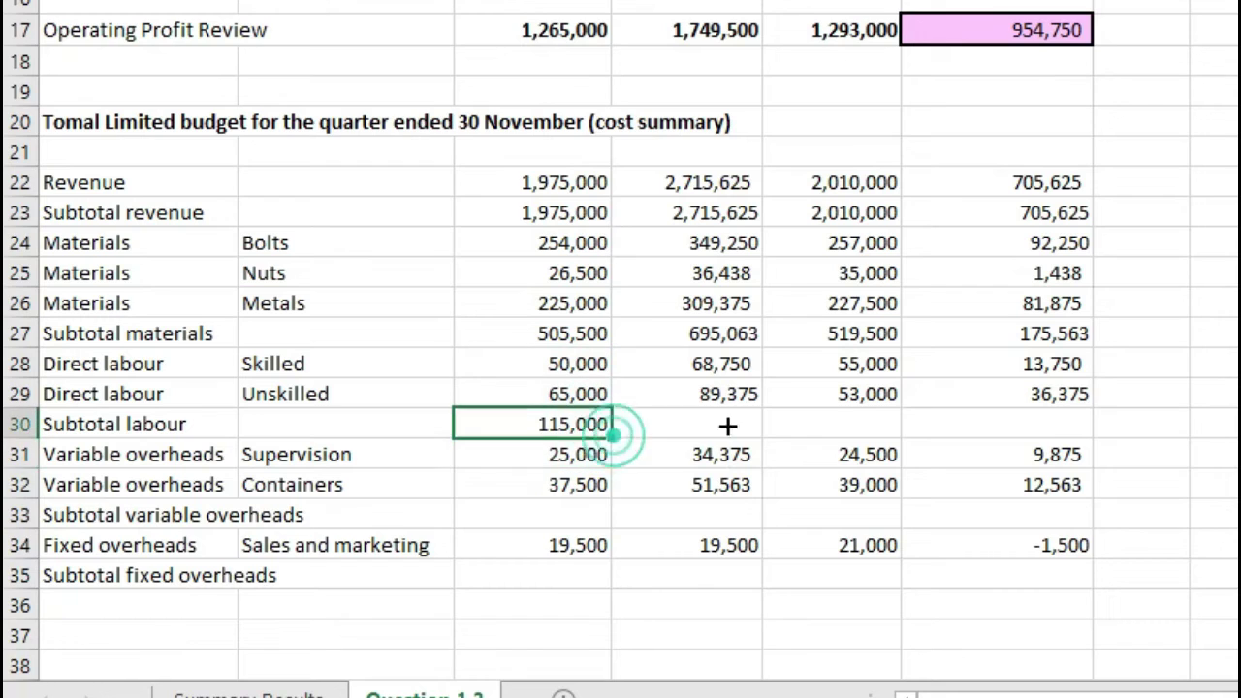
{"action": "left_click_drag", "start_coordinate": [612, 438], "coordinate": [975, 428]}
AutoSum the variable and fixed overheads subtotals and fill each across to column F.
{"action": "left_click", "coordinate": [553, 518]}
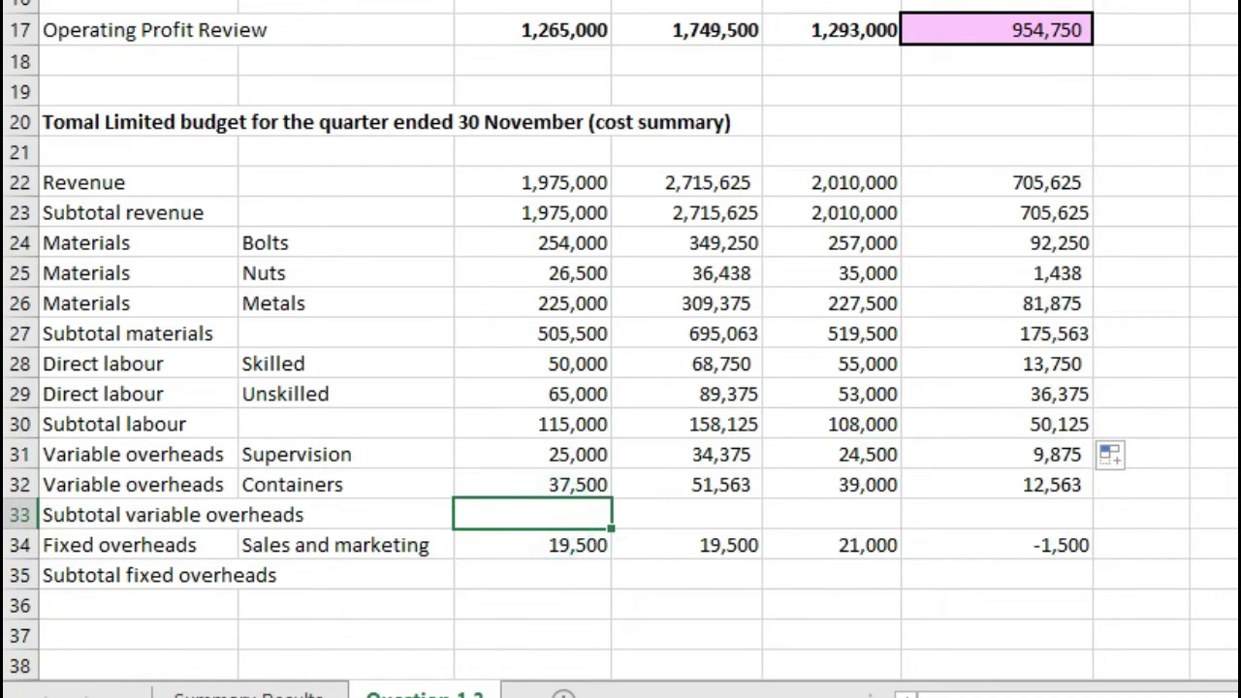
{"action": "key", "text": "alt+equal"}
{"action": "key", "text": "Return"}
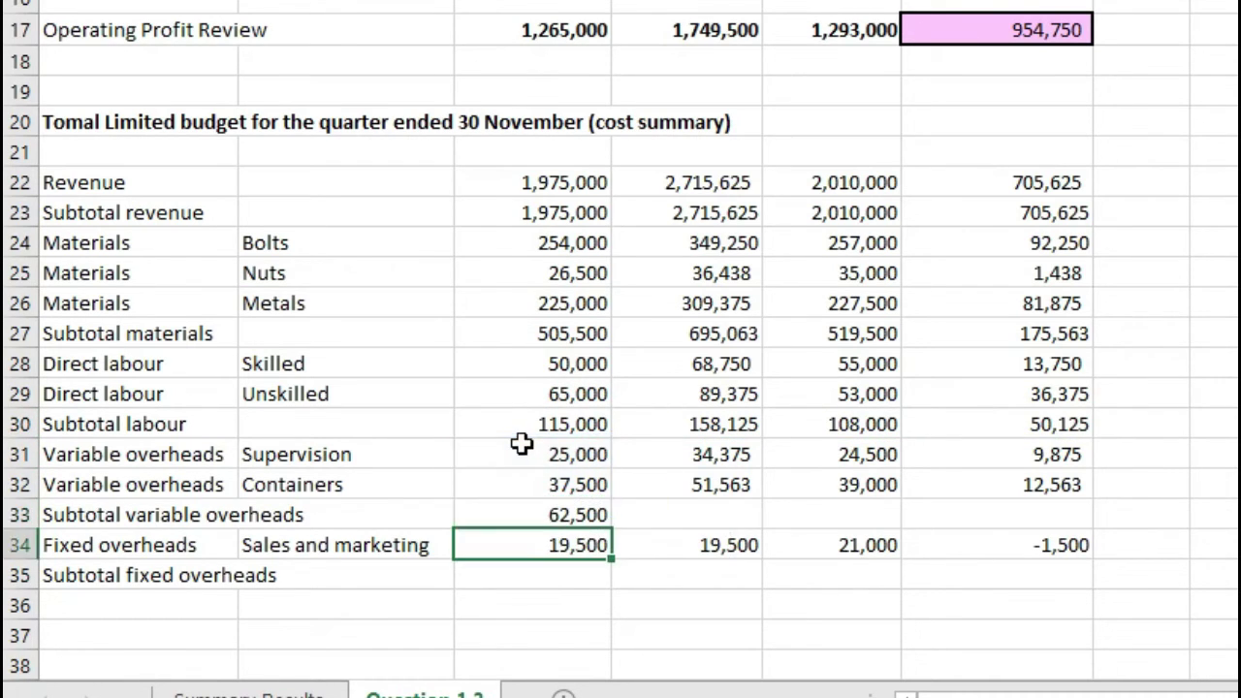
{"action": "left_click", "coordinate": [572, 514]}
{"action": "left_click_drag", "start_coordinate": [613, 531], "coordinate": [1067, 517]}
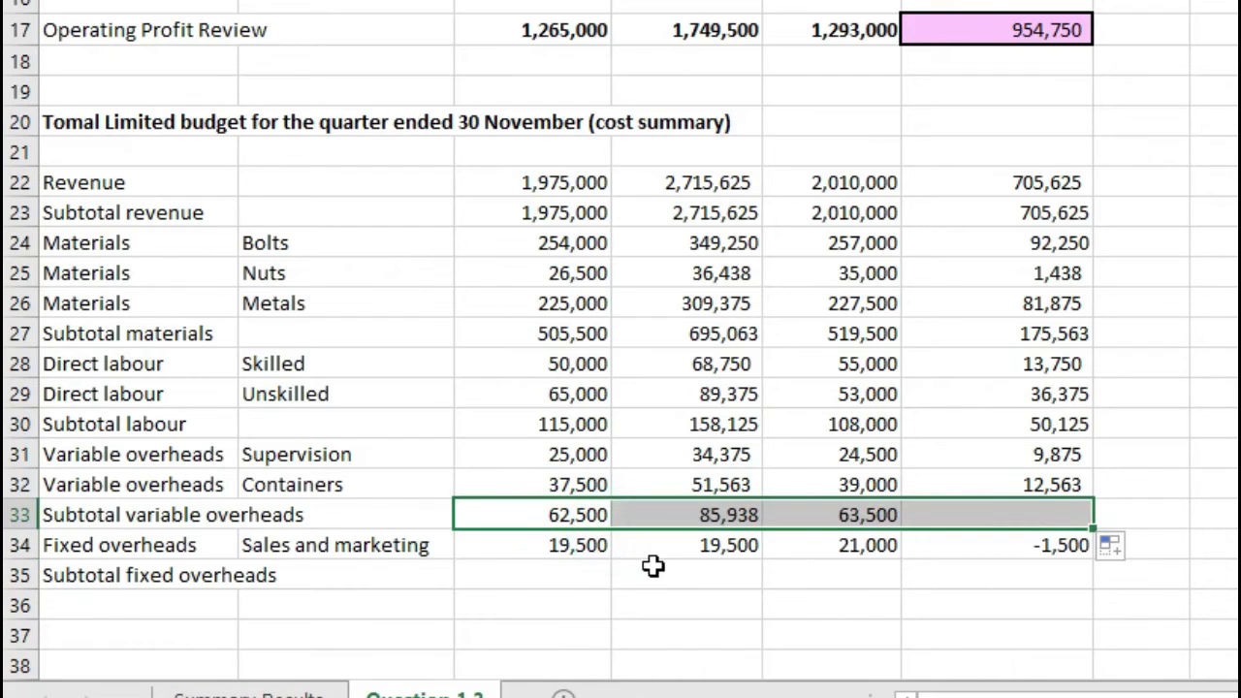
{"action": "left_click", "coordinate": [569, 572]}
{"action": "key", "text": "alt+equal"}
{"action": "key", "text": "Return"}
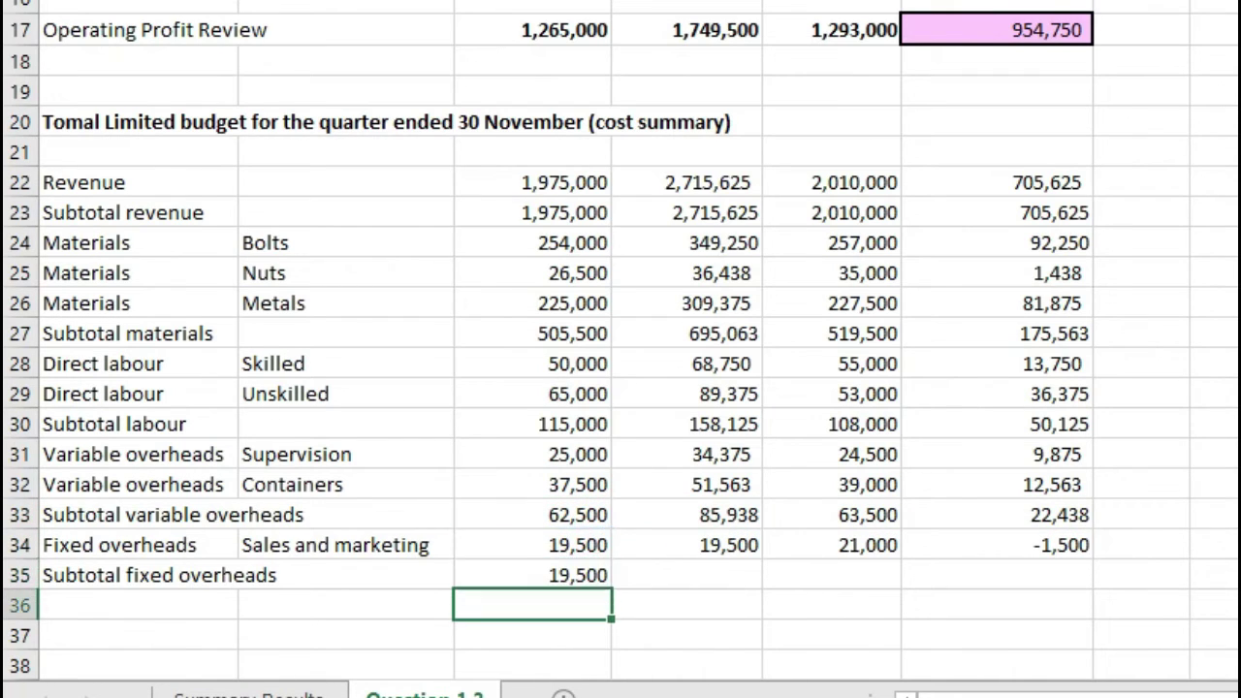
{"action": "left_click", "coordinate": [579, 575]}
{"action": "left_click_drag", "start_coordinate": [612, 594], "coordinate": [1096, 582]}
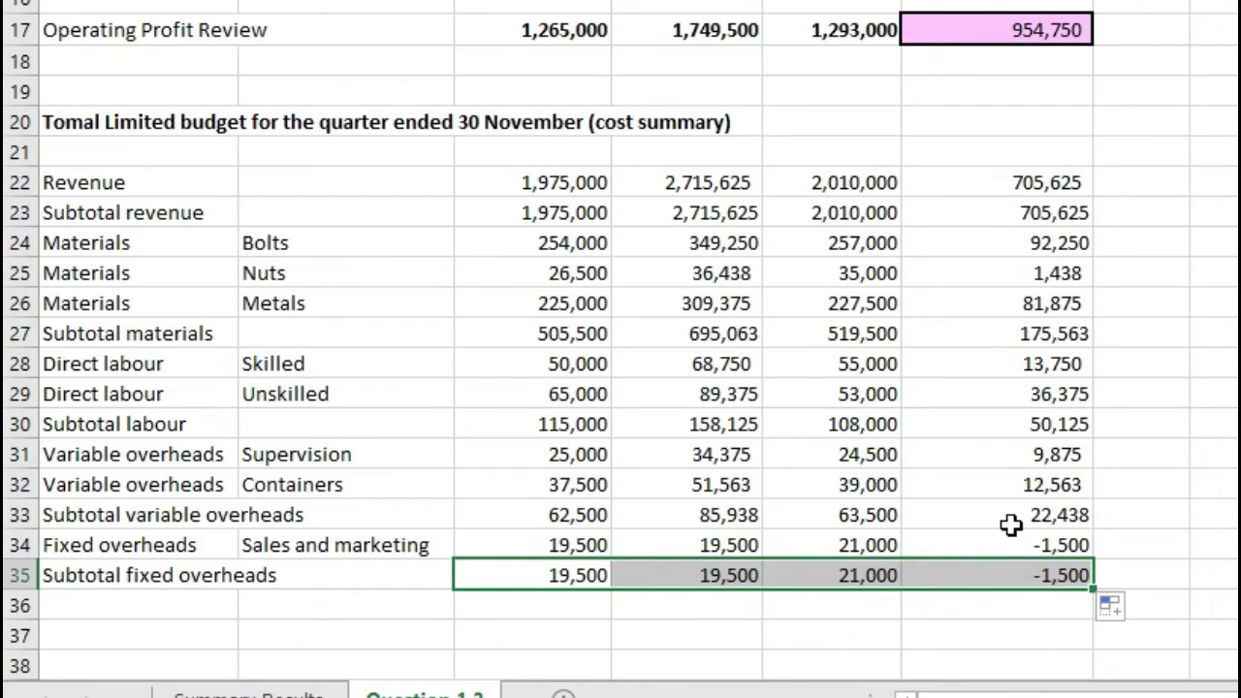
{"action": "key", "text": "alt+Tab"}
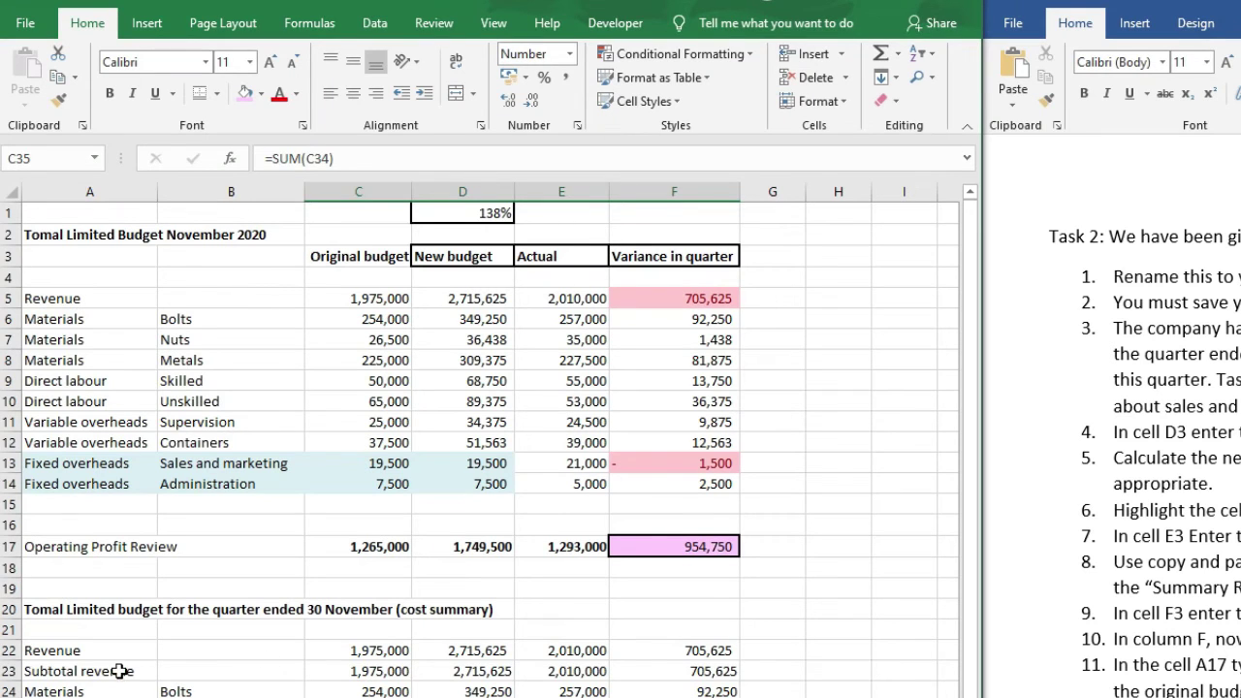
{"action": "left_click_drag", "start_coordinate": [118, 671], "coordinate": [722, 672]}
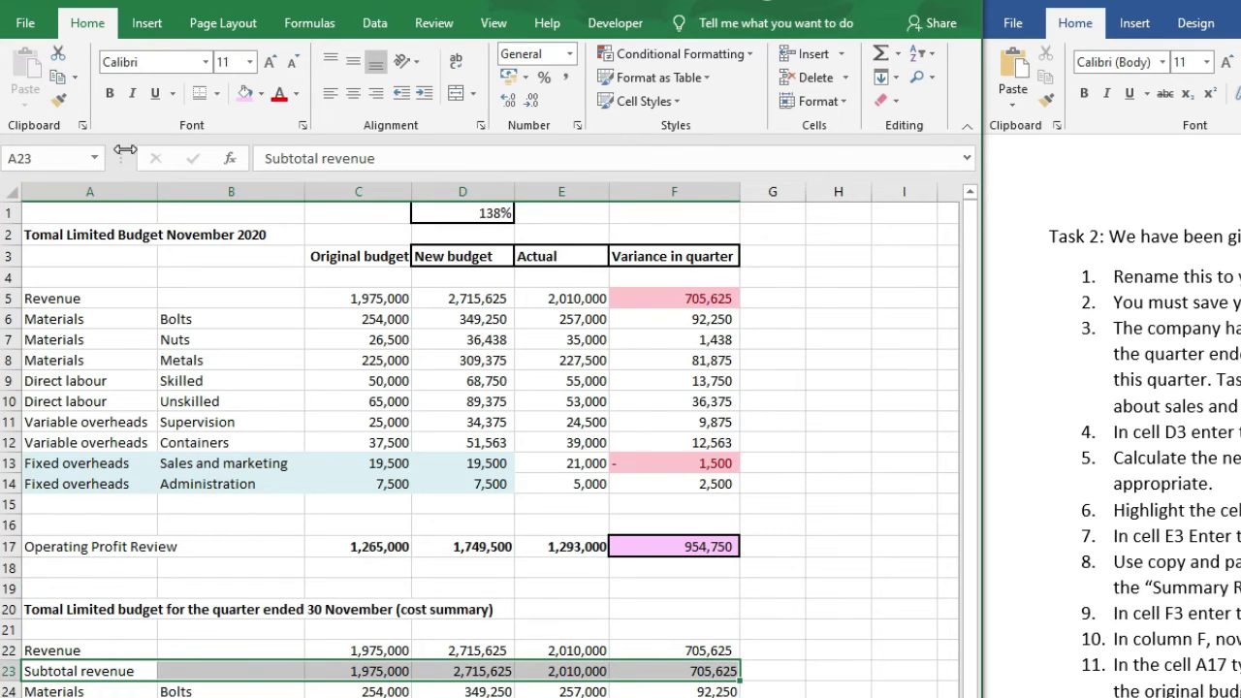
Make Subtotal revenue bold italic and Format Paint it onto the other four subtotal rows.
{"action": "left_click", "coordinate": [108, 91]}
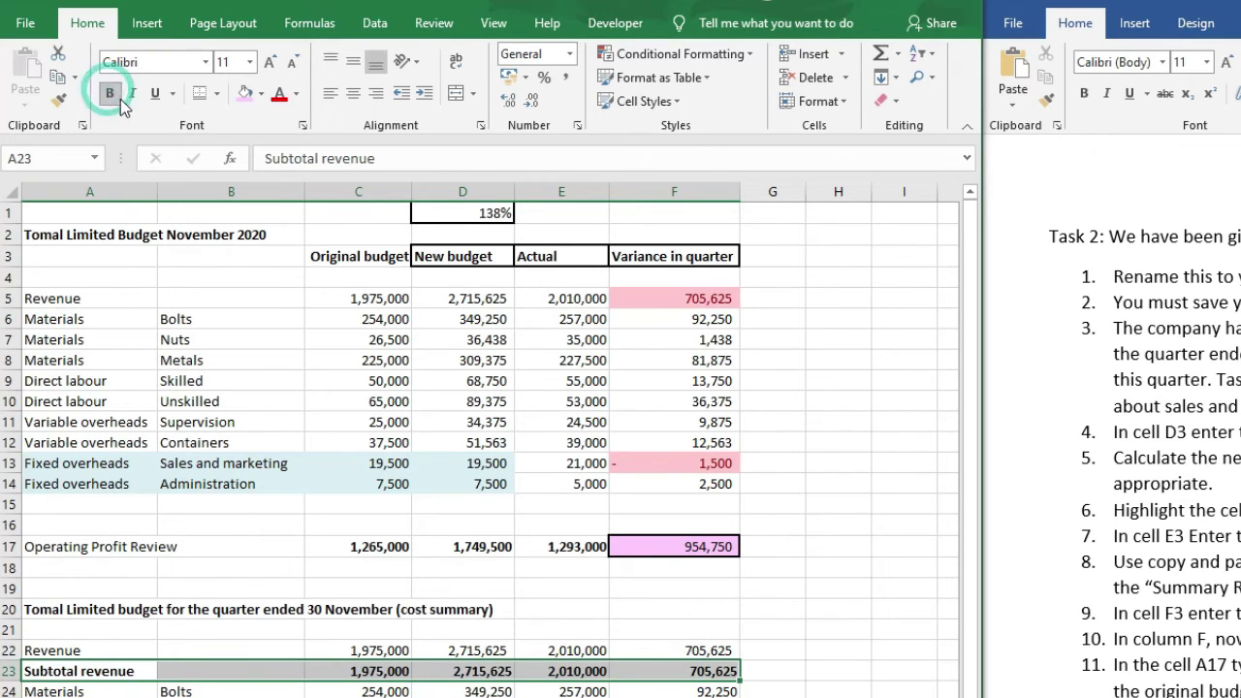
{"action": "left_click", "coordinate": [133, 94]}
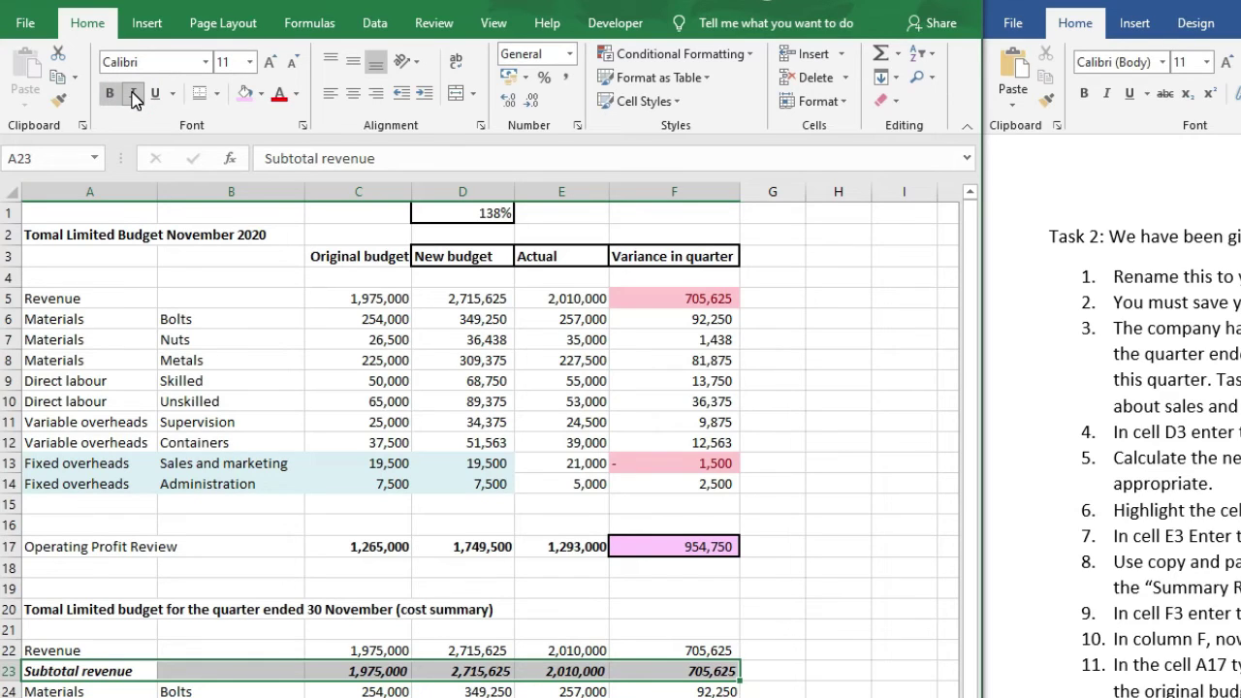
{"action": "left_click", "coordinate": [57, 102]}
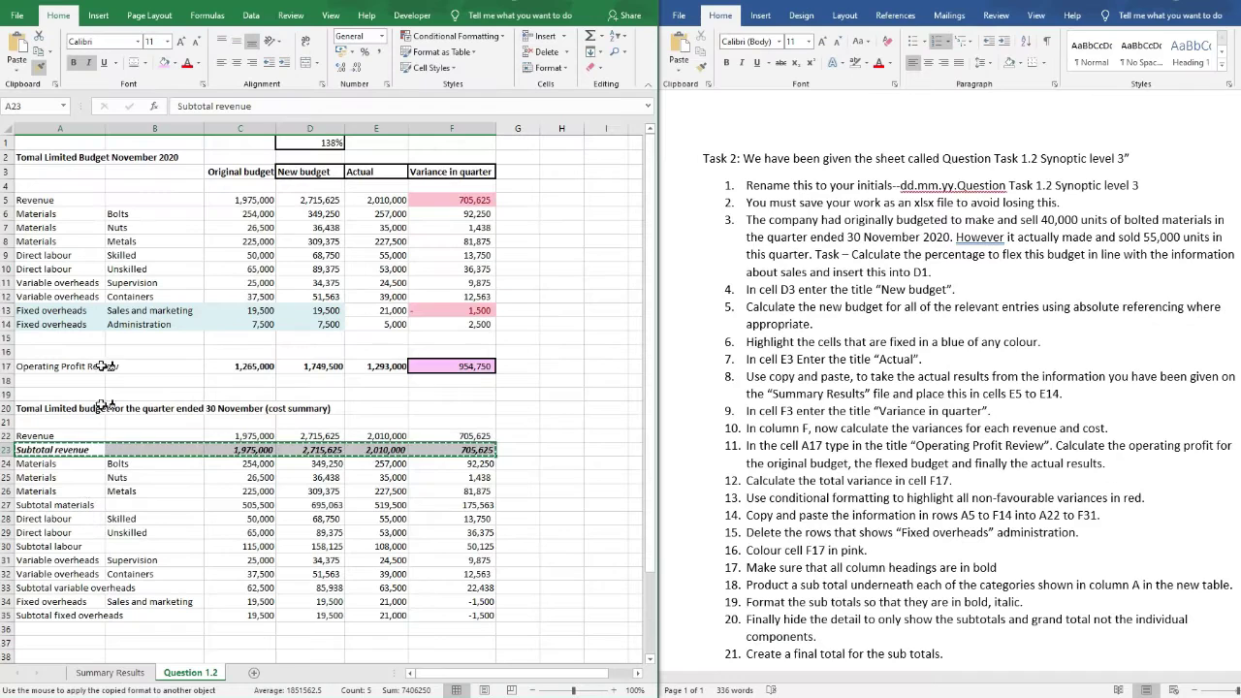
{"action": "left_click", "coordinate": [66, 506]}
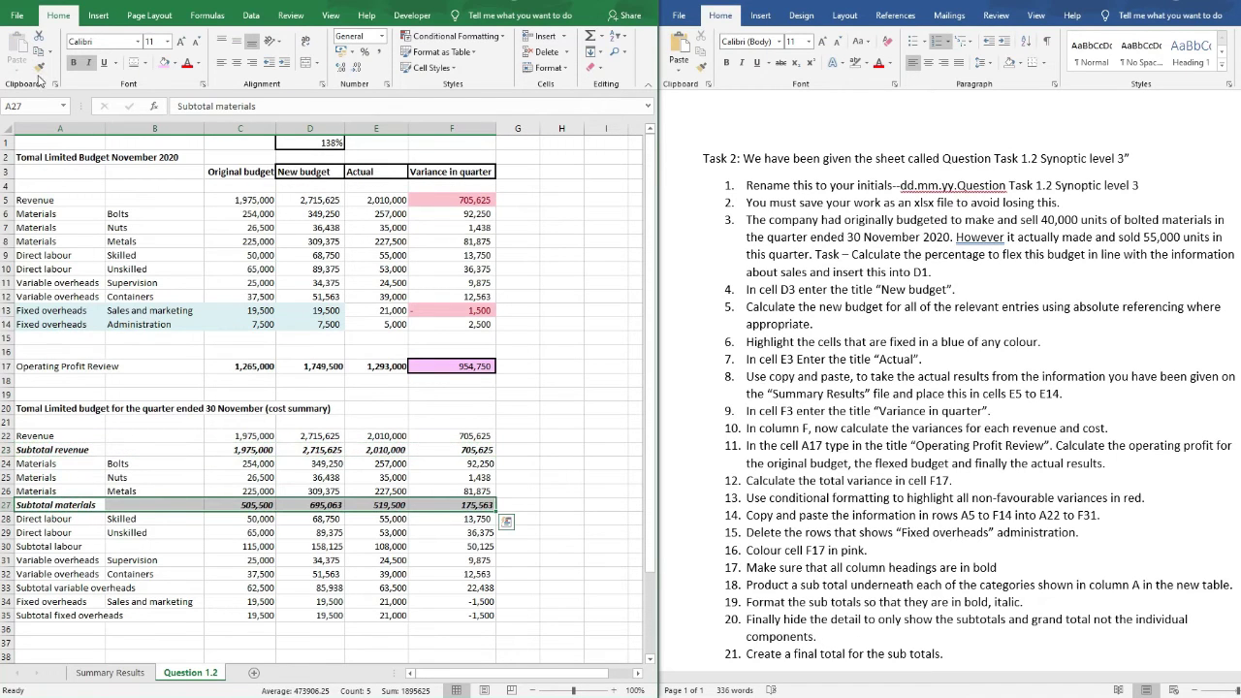
{"action": "left_click", "coordinate": [39, 70]}
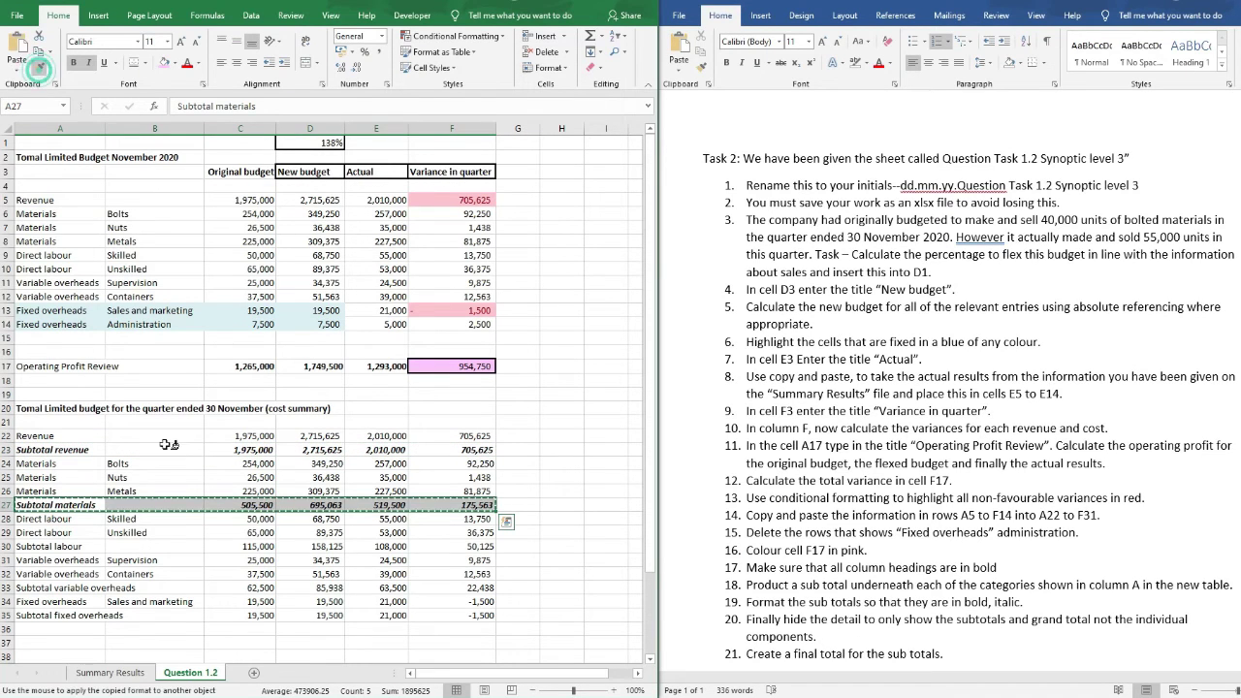
{"action": "left_click", "coordinate": [82, 548]}
{"action": "left_click", "coordinate": [39, 70]}
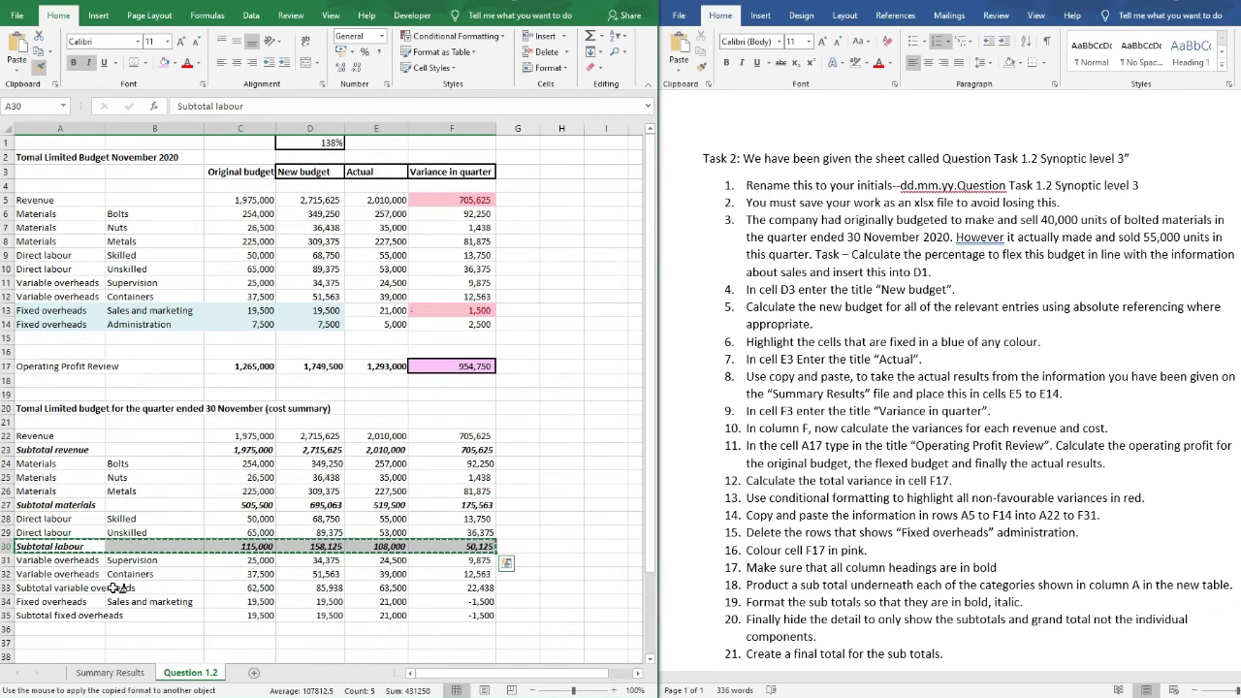
{"action": "left_click", "coordinate": [87, 588]}
{"action": "left_click", "coordinate": [39, 70]}
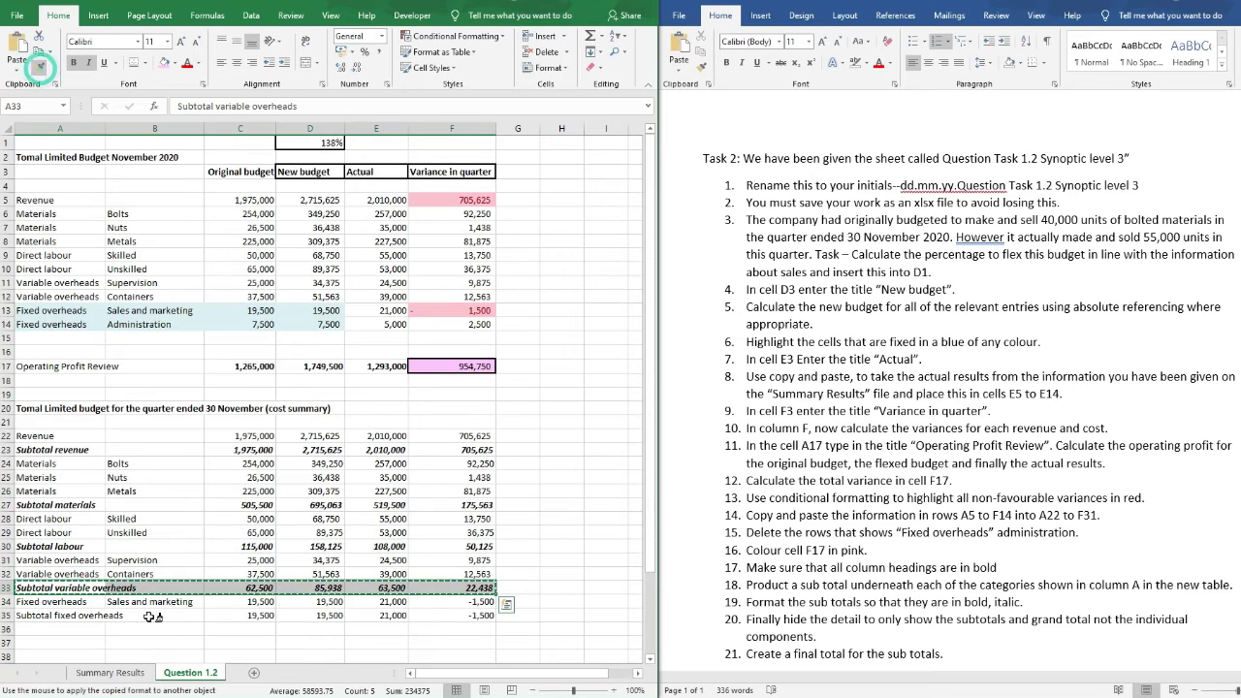
{"action": "left_click", "coordinate": [97, 616]}
{"action": "left_click", "coordinate": [199, 640]}
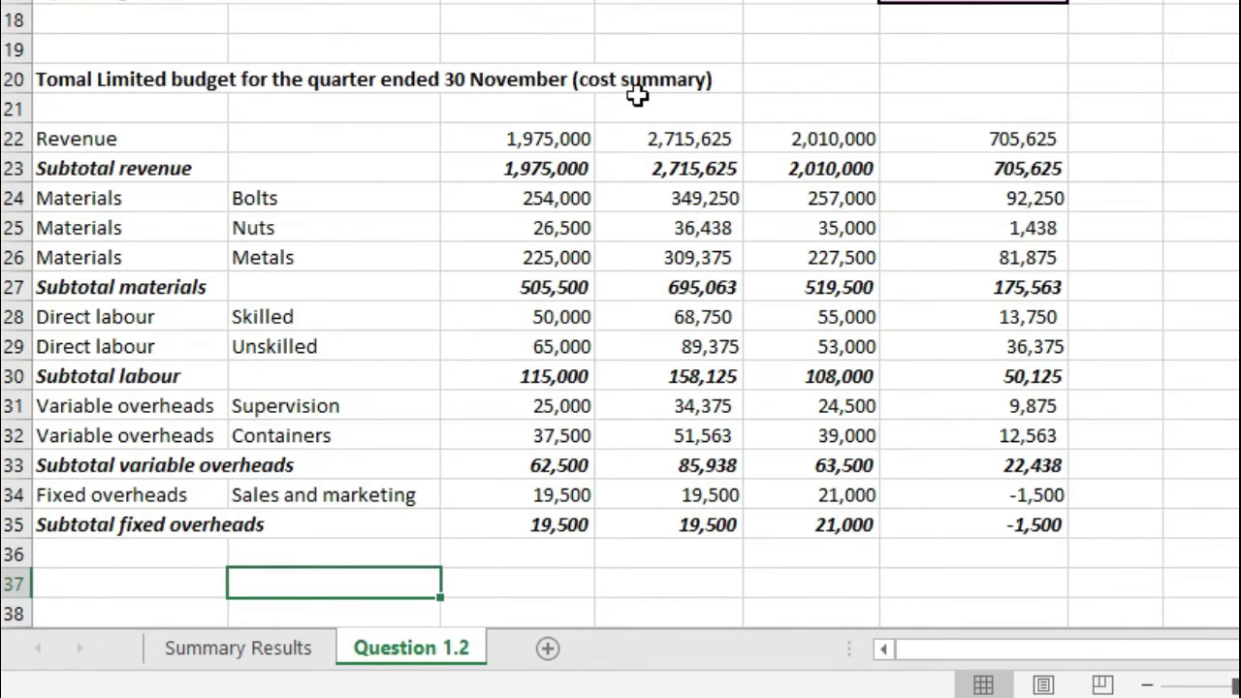
Label cell A36 'Grand total'.
{"action": "left_click", "coordinate": [179, 554]}
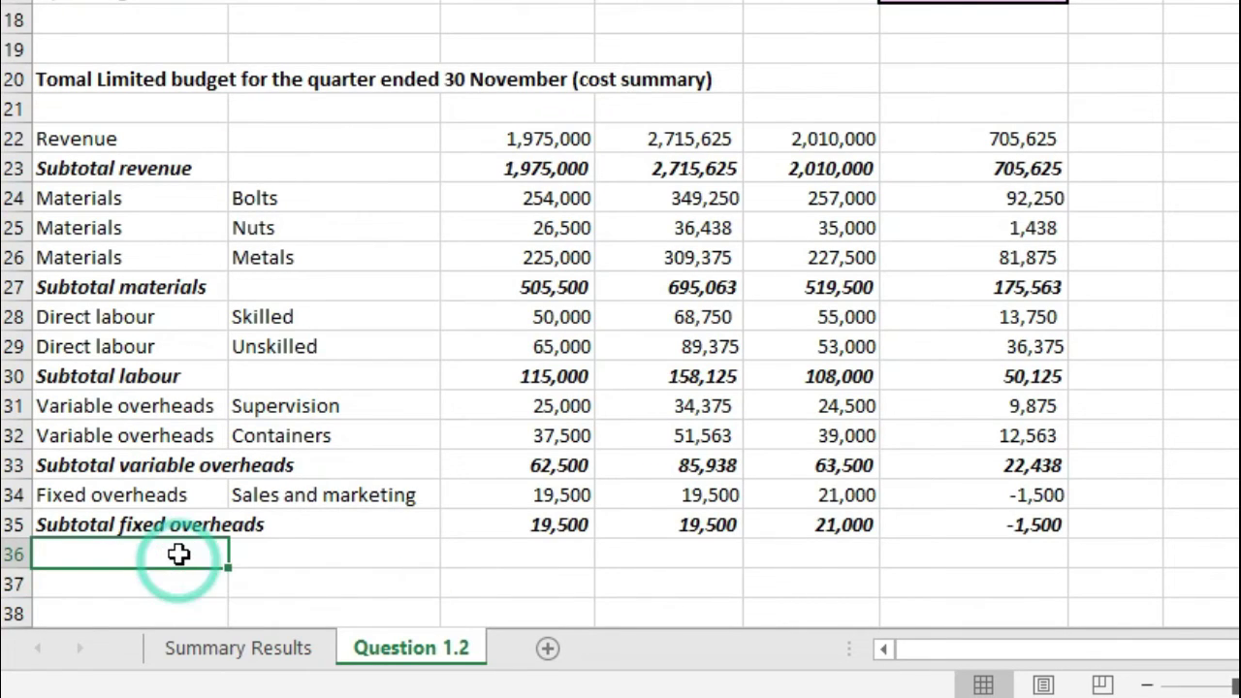
{"action": "type", "text": "Gran"}
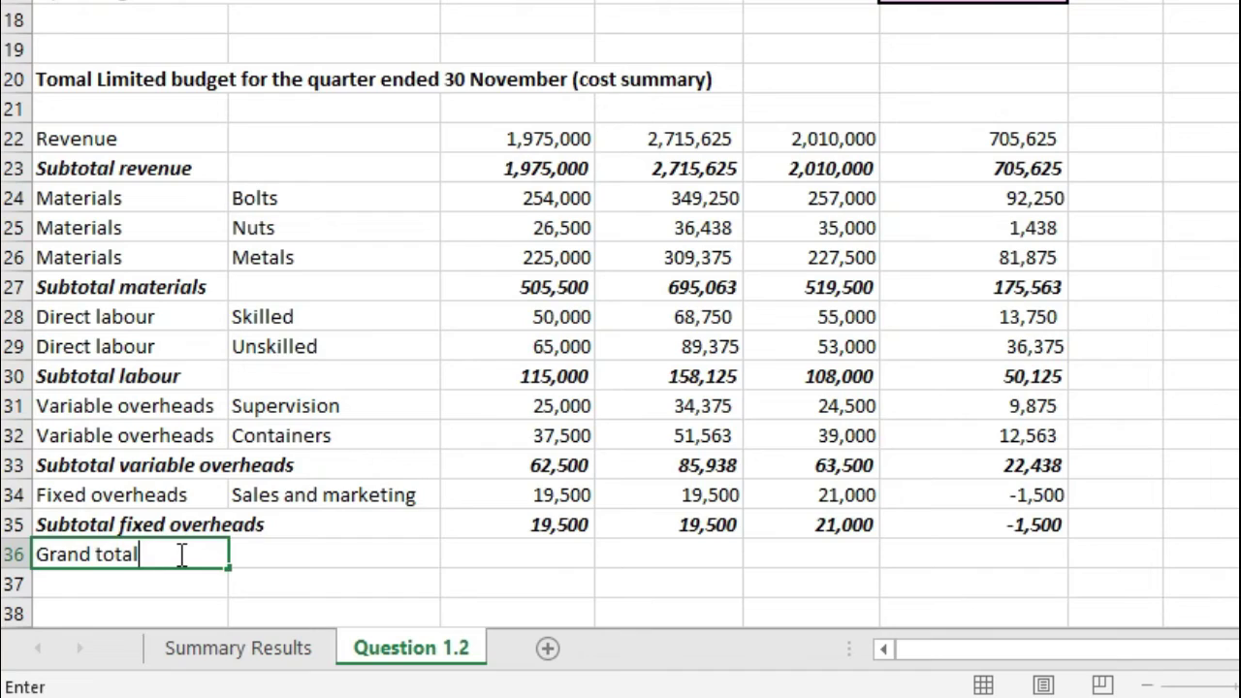
{"action": "type", "text": "d total"}
{"action": "key", "text": "Tab"}
{"action": "key", "text": "Tab"}
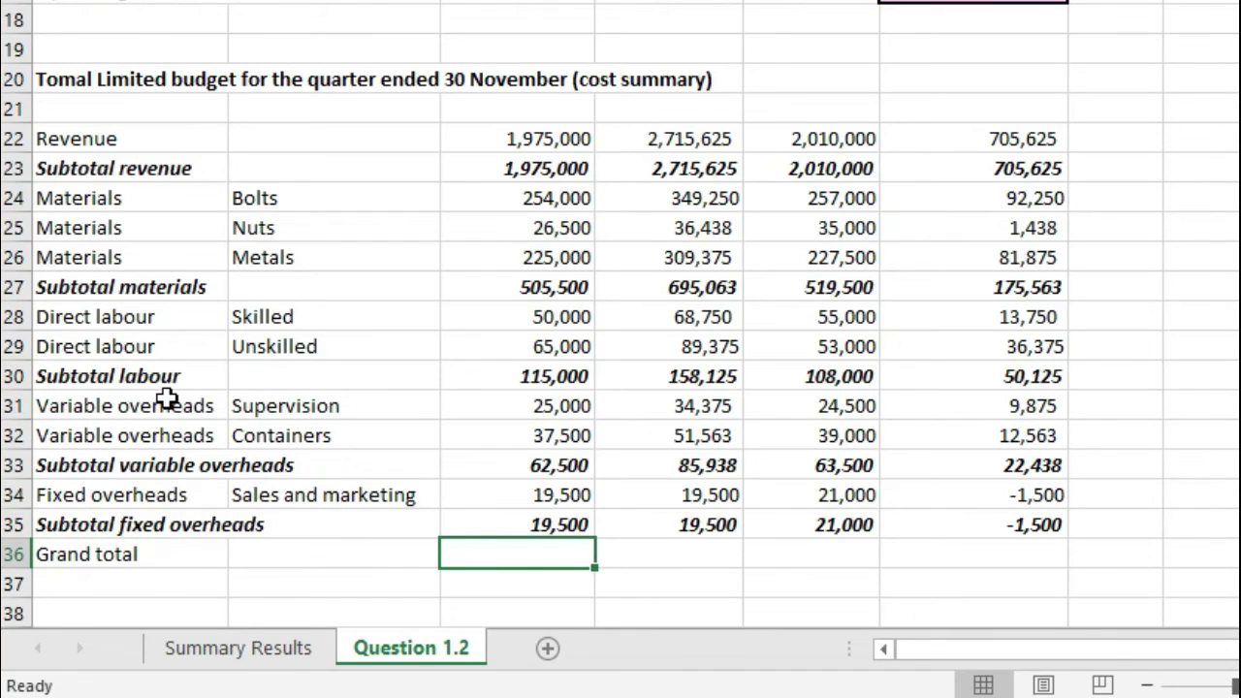
Enter =C23+C27+C30+C33+C35 in C36 and fill it across to F36.
{"action": "type", "text": "="}
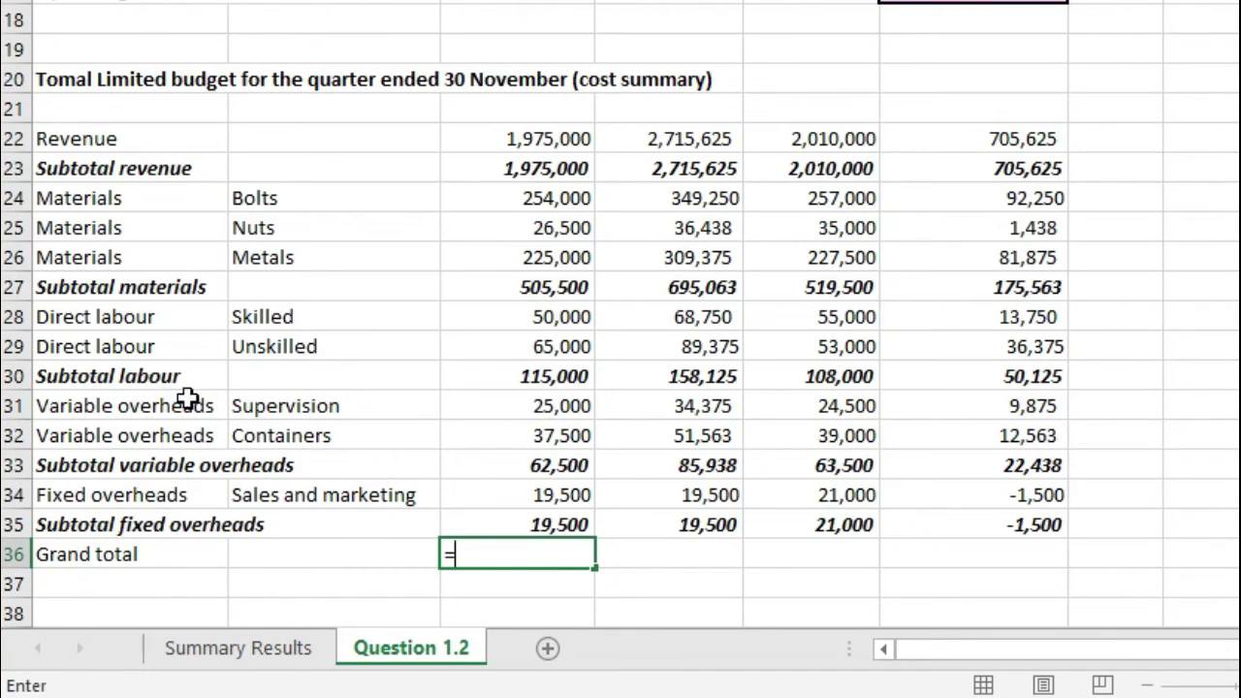
{"action": "left_click", "coordinate": [539, 173]}
{"action": "type", "text": "+"}
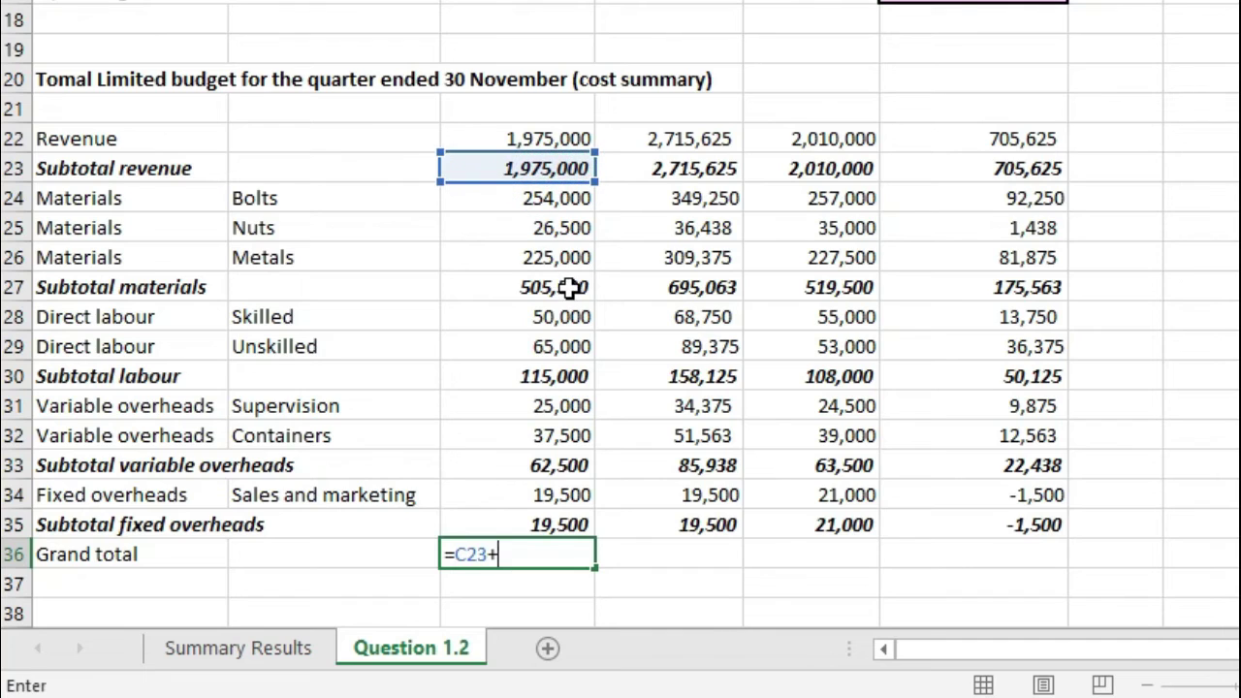
{"action": "left_click", "coordinate": [568, 288]}
{"action": "type", "text": "+"}
{"action": "left_click", "coordinate": [573, 377]}
{"action": "type", "text": "+"}
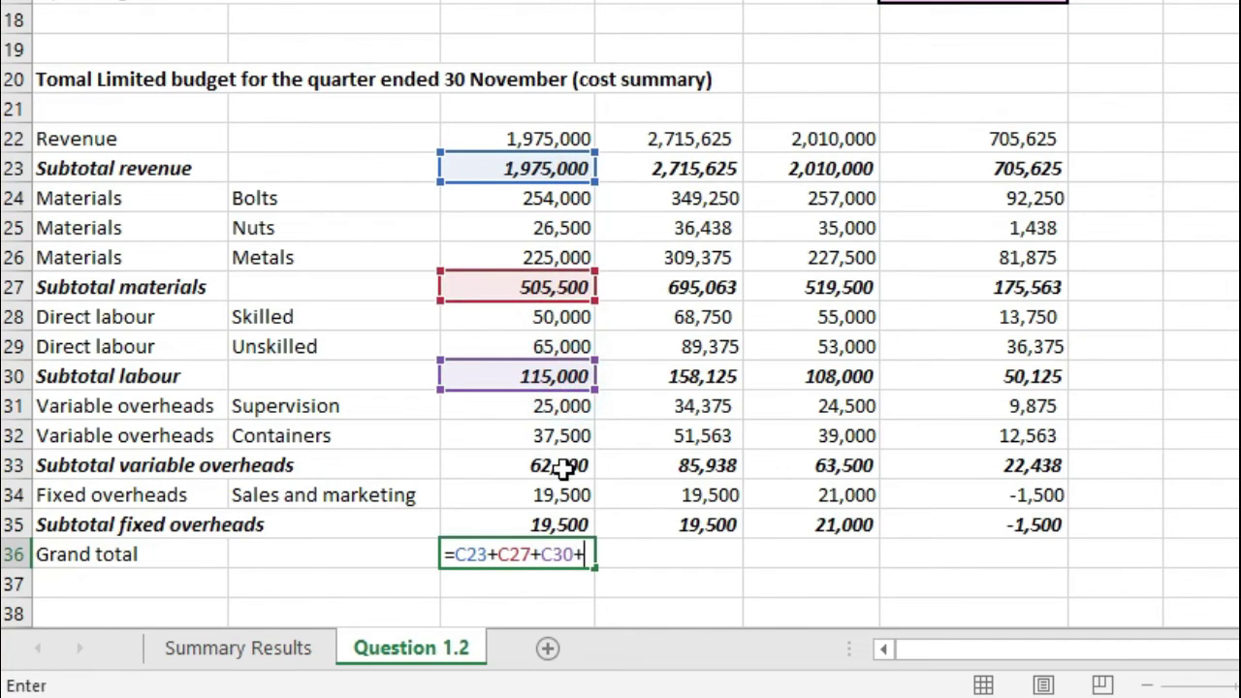
{"action": "left_click", "coordinate": [567, 466]}
{"action": "type", "text": "+"}
{"action": "left_click", "coordinate": [572, 525]}
{"action": "key", "text": "Return"}
{"action": "left_click", "coordinate": [563, 551]}
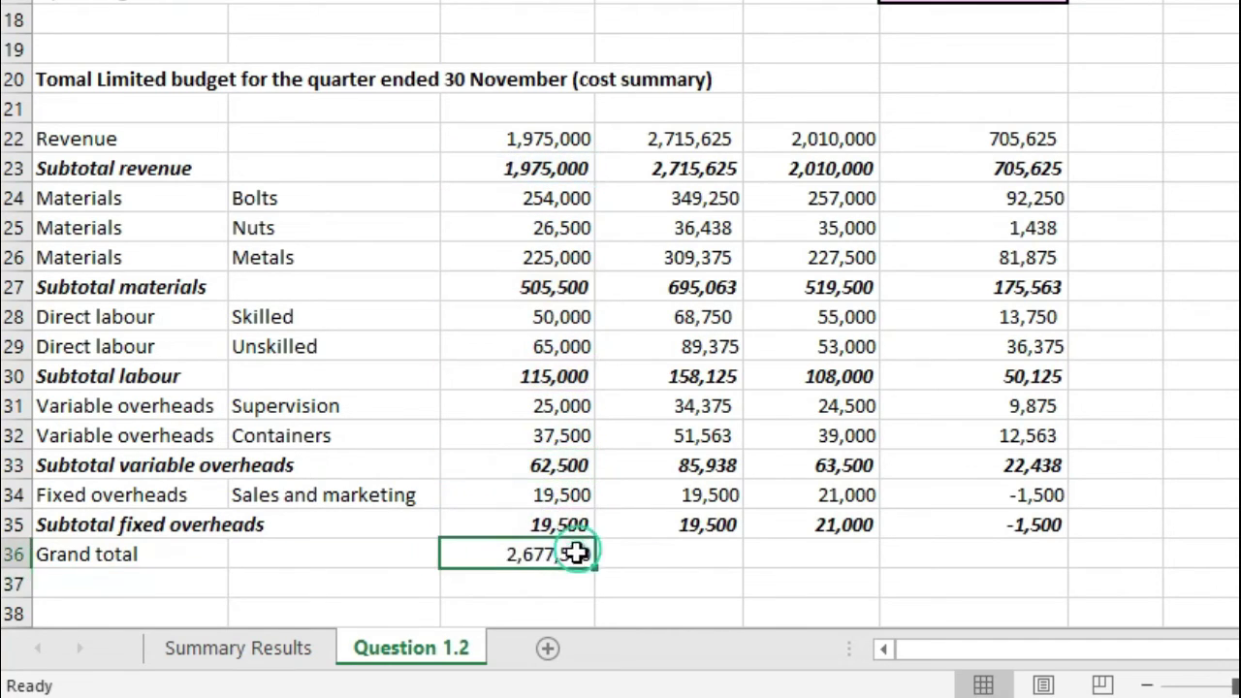
{"action": "left_click_drag", "start_coordinate": [594, 567], "coordinate": [1036, 572]}
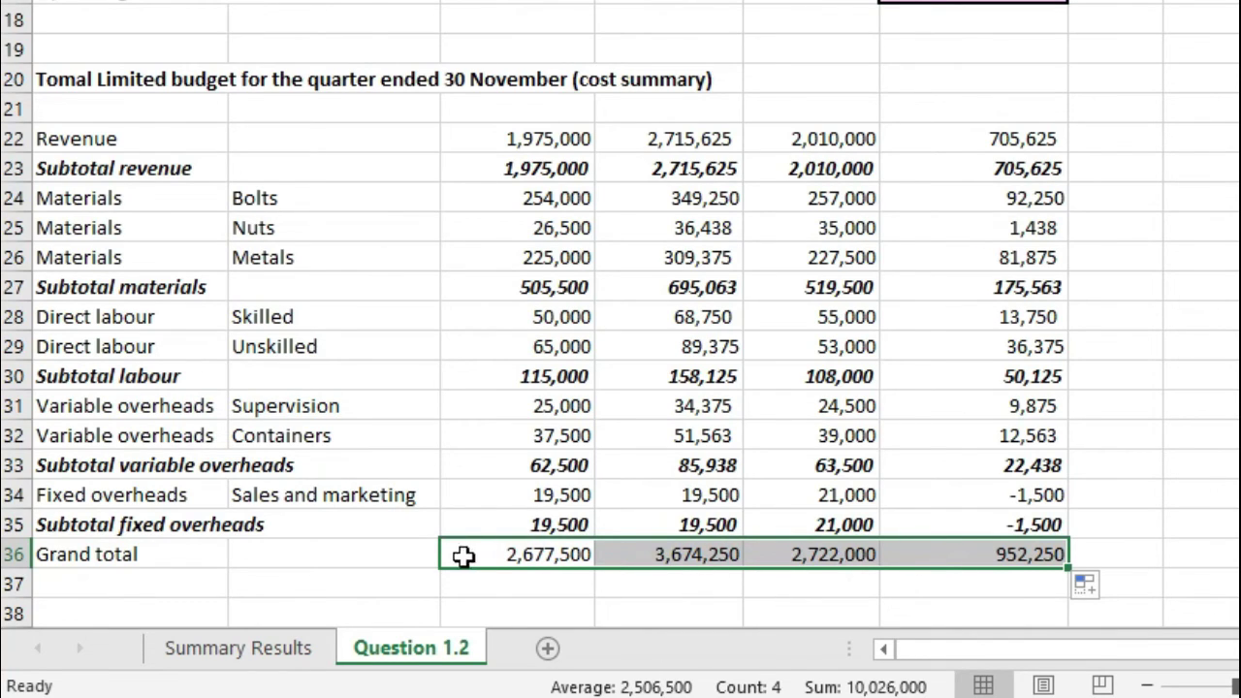
Hide the Revenue detail row 22 and the Materials detail rows 24–26.
{"action": "left_click", "coordinate": [146, 167]}
{"action": "left_click", "coordinate": [172, 141]}
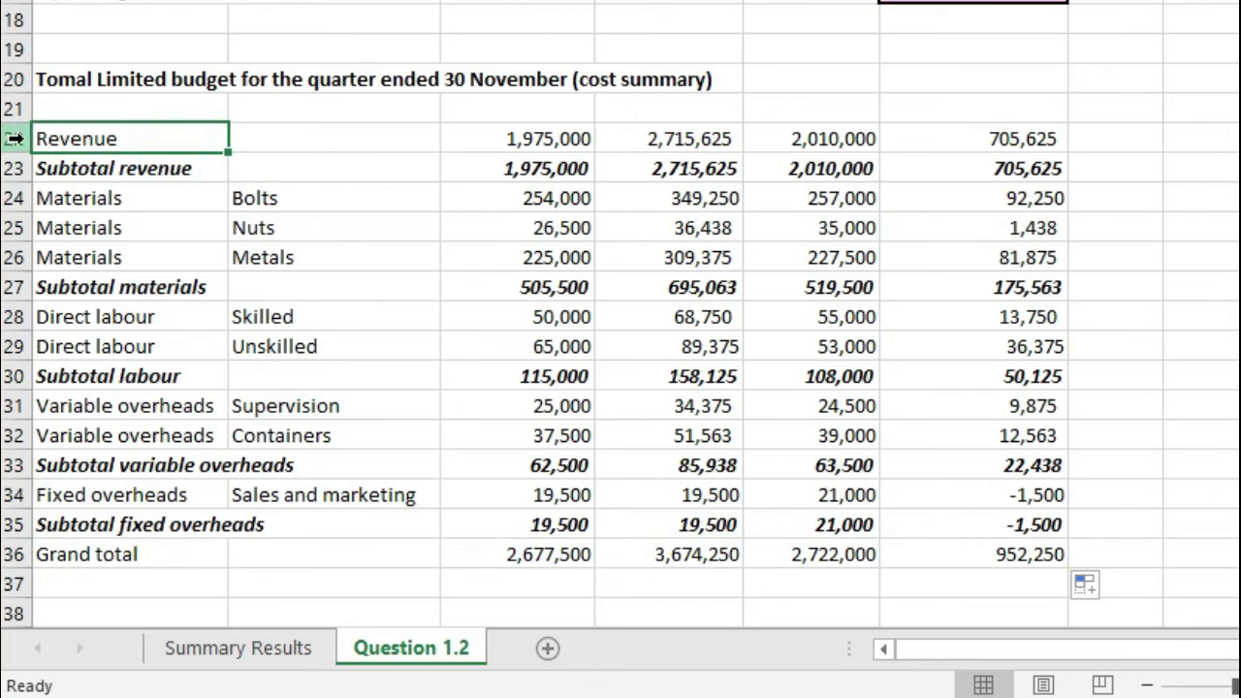
{"action": "left_click", "coordinate": [14, 138]}
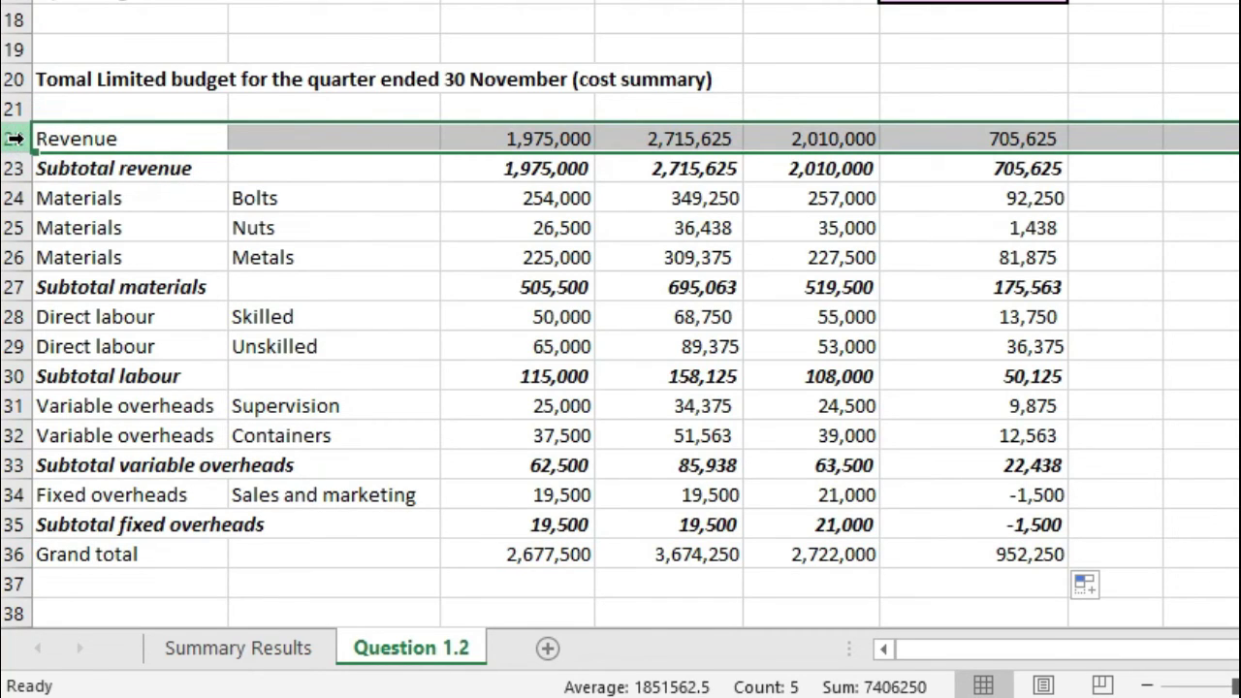
{"action": "right_click", "coordinate": [17, 138]}
{"action": "left_click", "coordinate": [90, 526]}
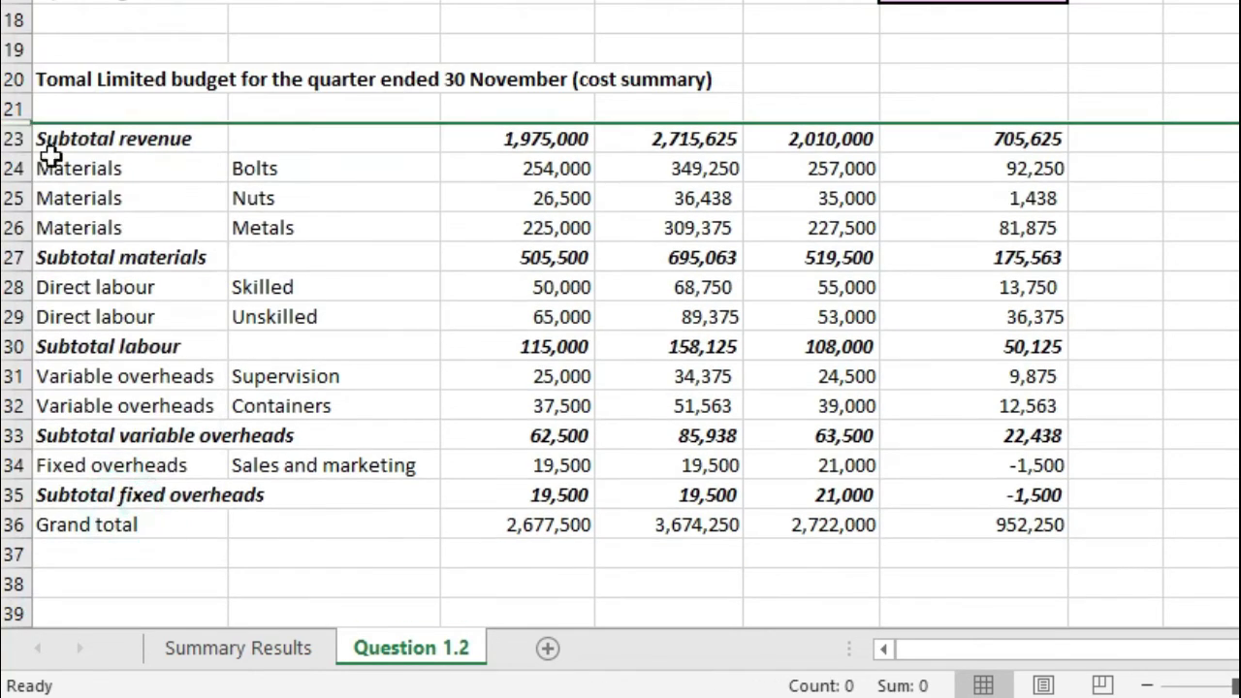
{"action": "left_click_drag", "start_coordinate": [17, 165], "coordinate": [20, 223]}
{"action": "right_click", "coordinate": [93, 215]}
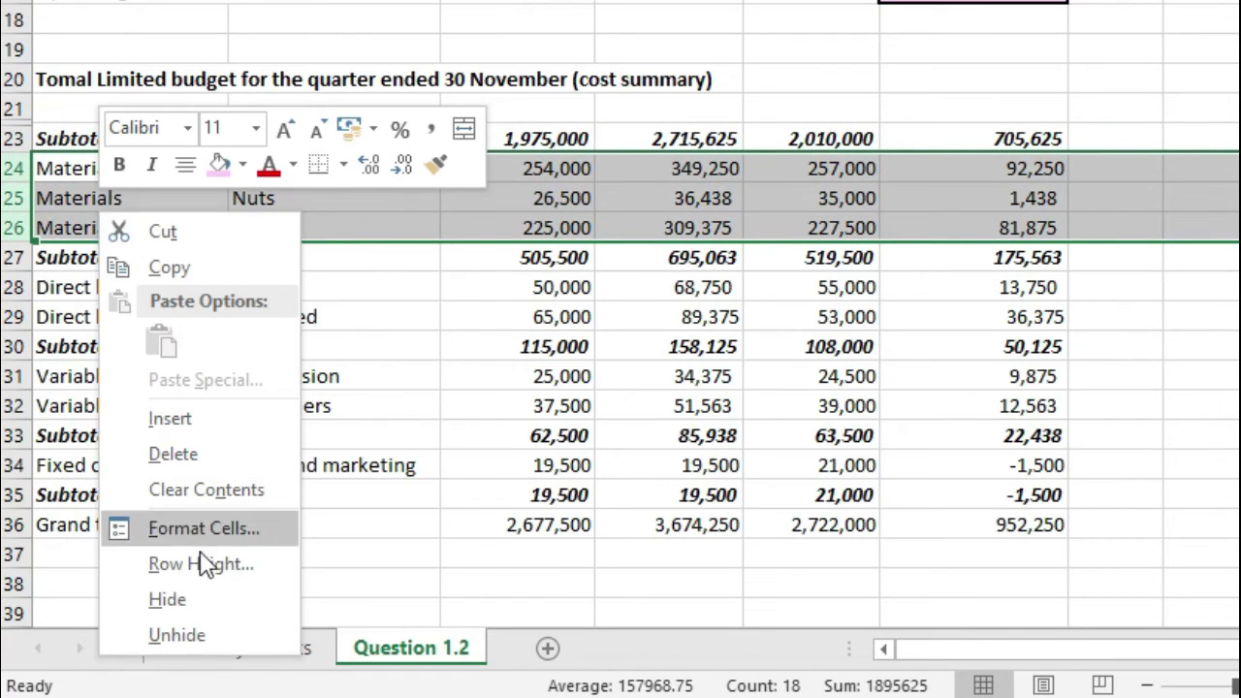
{"action": "left_click", "coordinate": [194, 594]}
Hide the detail rows 28–29, 31–32 and 34 for labour and overheads.
{"action": "left_click_drag", "start_coordinate": [19, 198], "coordinate": [17, 254]}
{"action": "right_click", "coordinate": [102, 216]}
{"action": "left_click", "coordinate": [172, 603]}
{"action": "right_click", "coordinate": [74, 256]}
{"action": "left_click", "coordinate": [142, 641]}
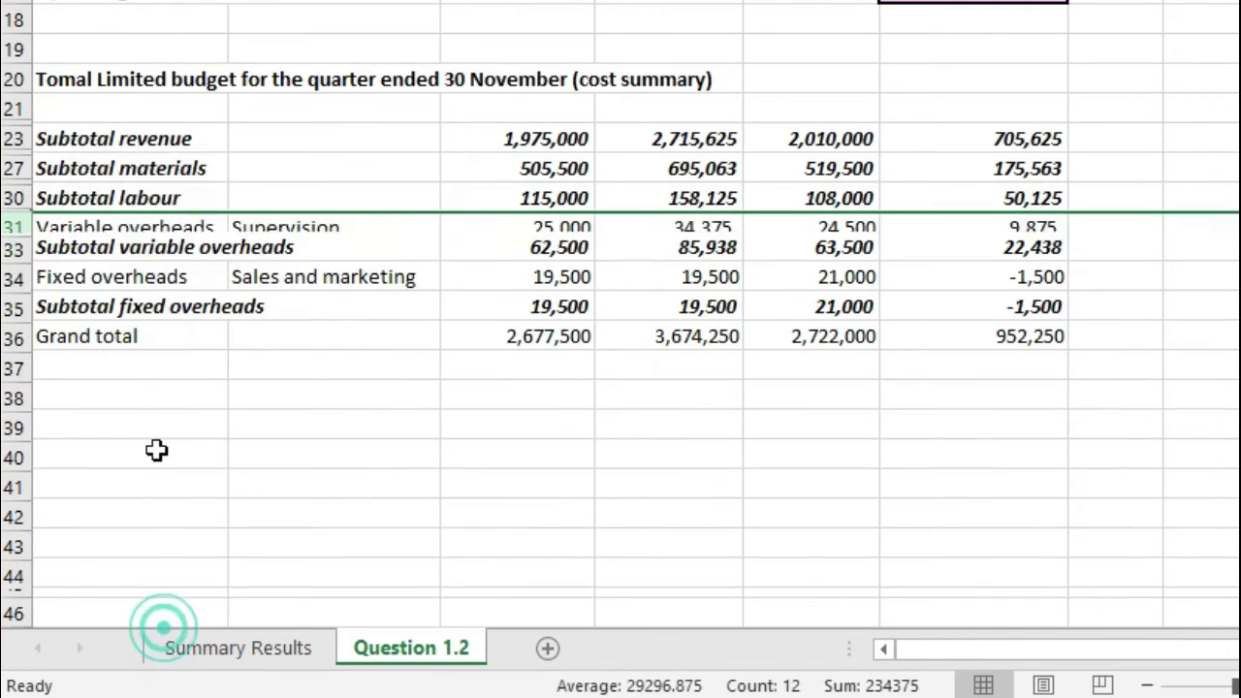
{"action": "right_click", "coordinate": [29, 260]}
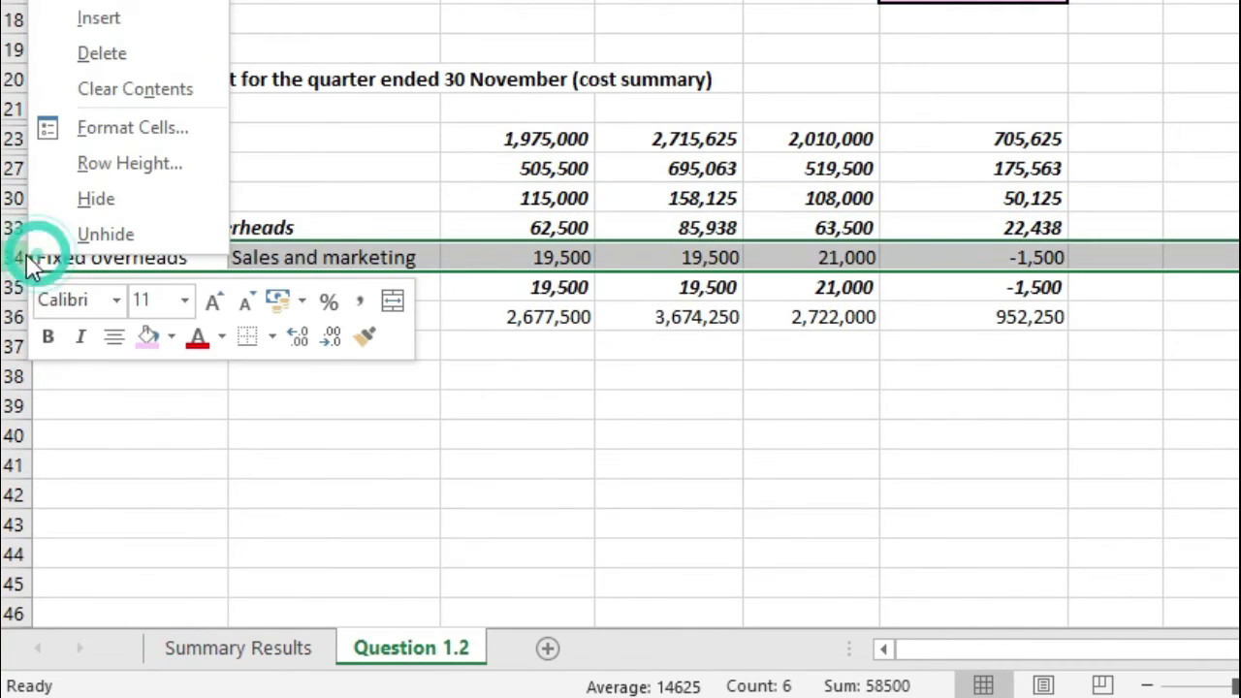
{"action": "left_click", "coordinate": [127, 198]}
{"action": "left_click", "coordinate": [368, 397]}
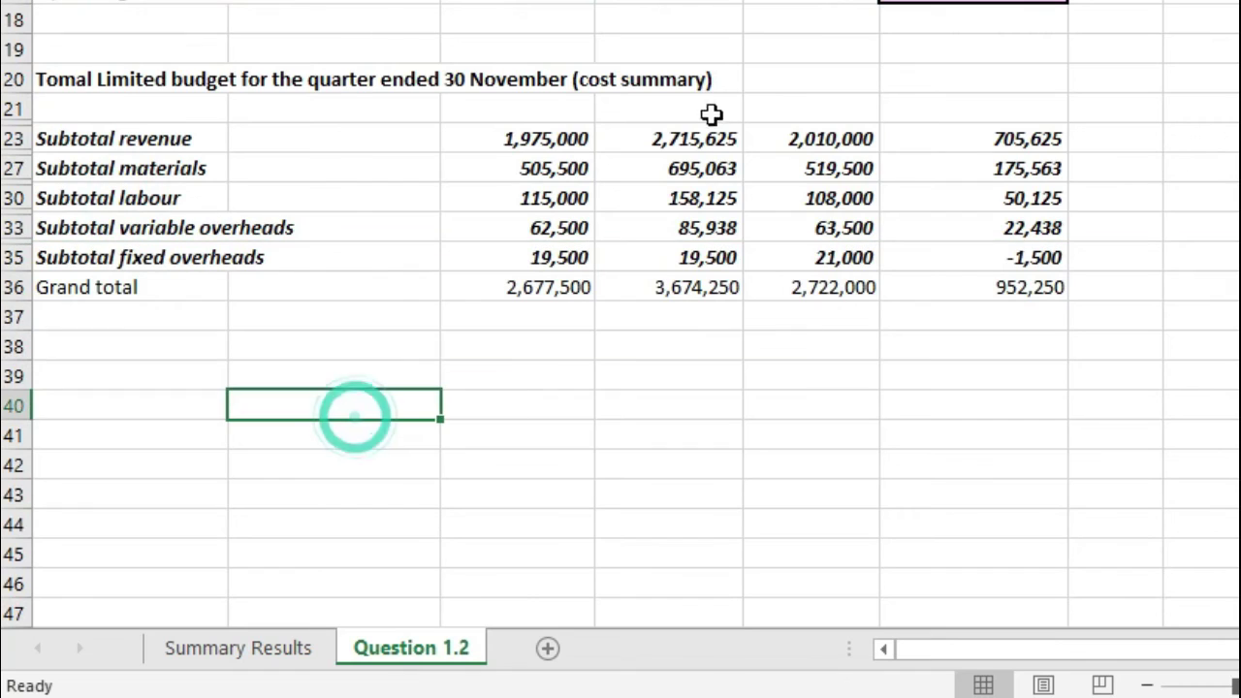
{"action": "left_click", "coordinate": [543, 136]}
{"action": "left_click", "coordinate": [567, 170], "text": "ctrl"}
{"action": "left_click", "coordinate": [568, 199], "text": "ctrl"}
{"action": "left_click", "coordinate": [567, 228], "text": "ctrl"}
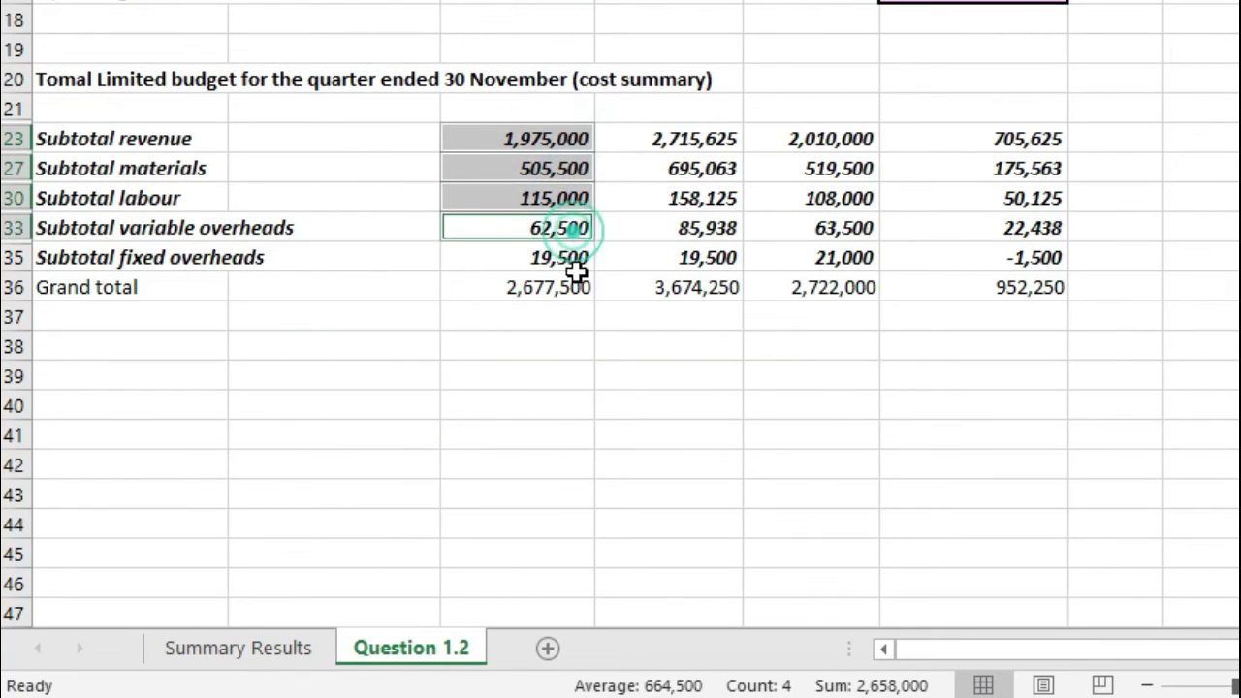
{"action": "left_click", "coordinate": [567, 257], "text": "ctrl"}
{"action": "left_click", "coordinate": [687, 139]}
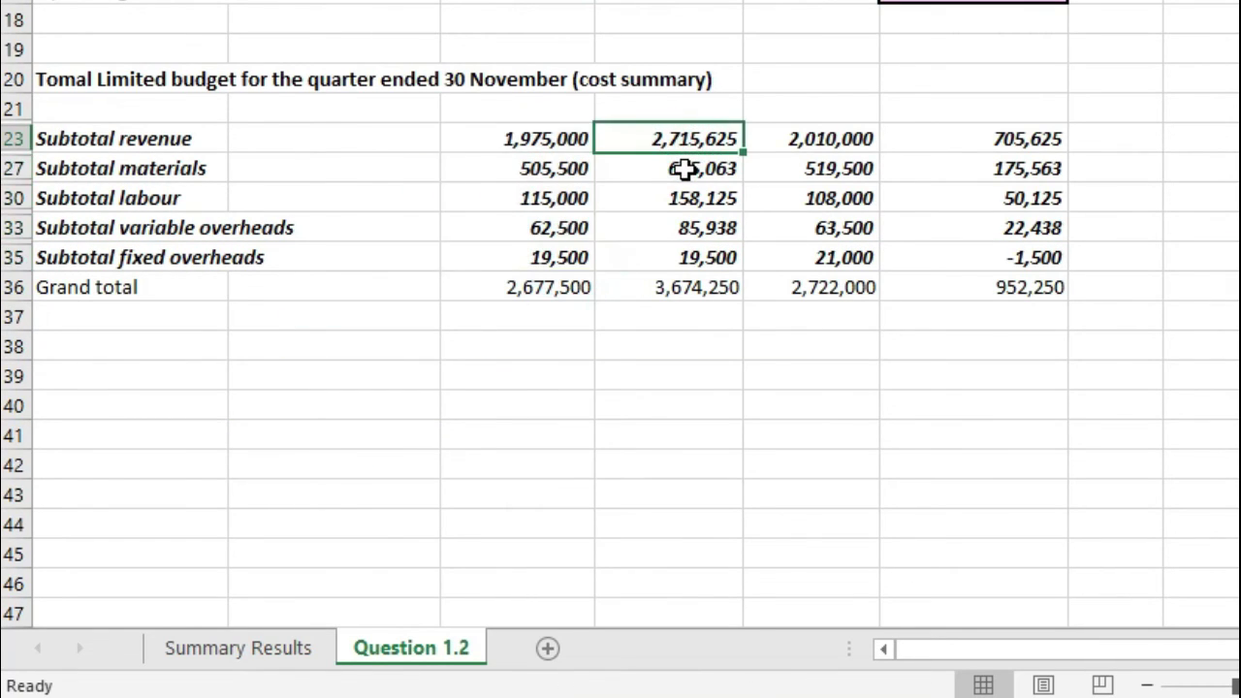
{"action": "left_click", "coordinate": [684, 169], "text": "ctrl"}
{"action": "left_click", "coordinate": [690, 198], "text": "ctrl"}
{"action": "left_click", "coordinate": [699, 228], "text": "ctrl"}
{"action": "left_click", "coordinate": [697, 257], "text": "ctrl"}
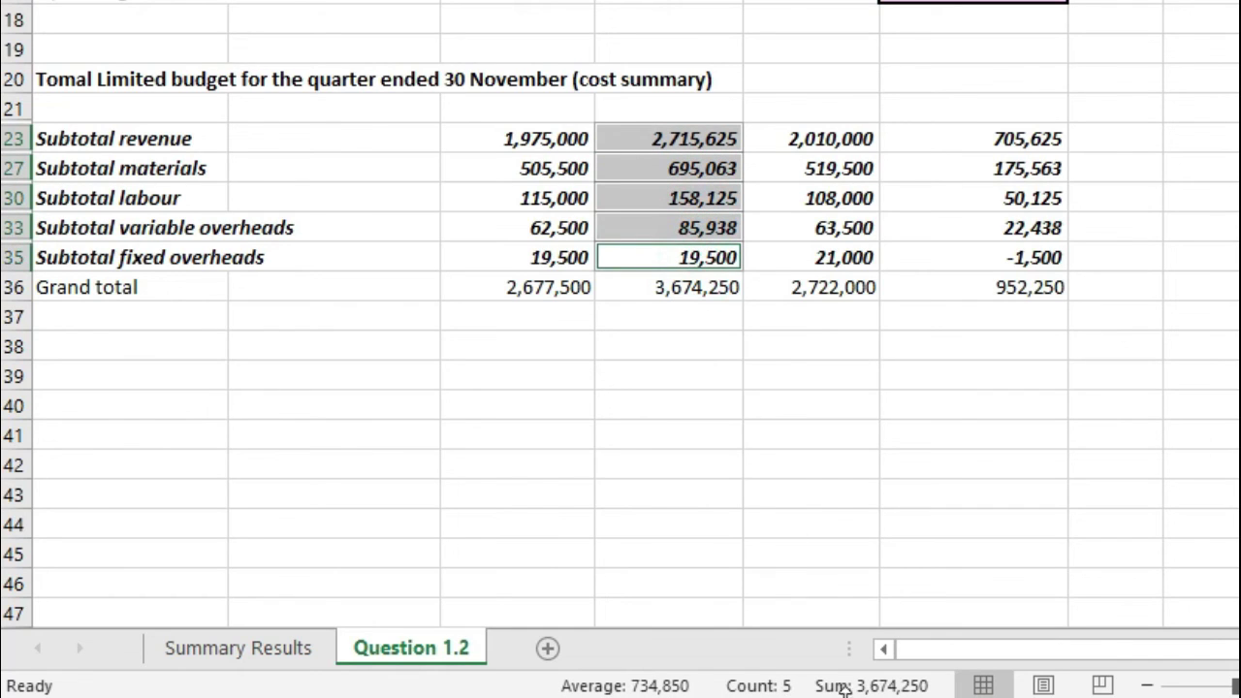
{"action": "left_click", "coordinate": [831, 139]}
{"action": "left_click", "coordinate": [839, 169], "text": "ctrl"}
{"action": "left_click", "coordinate": [843, 198], "text": "ctrl"}
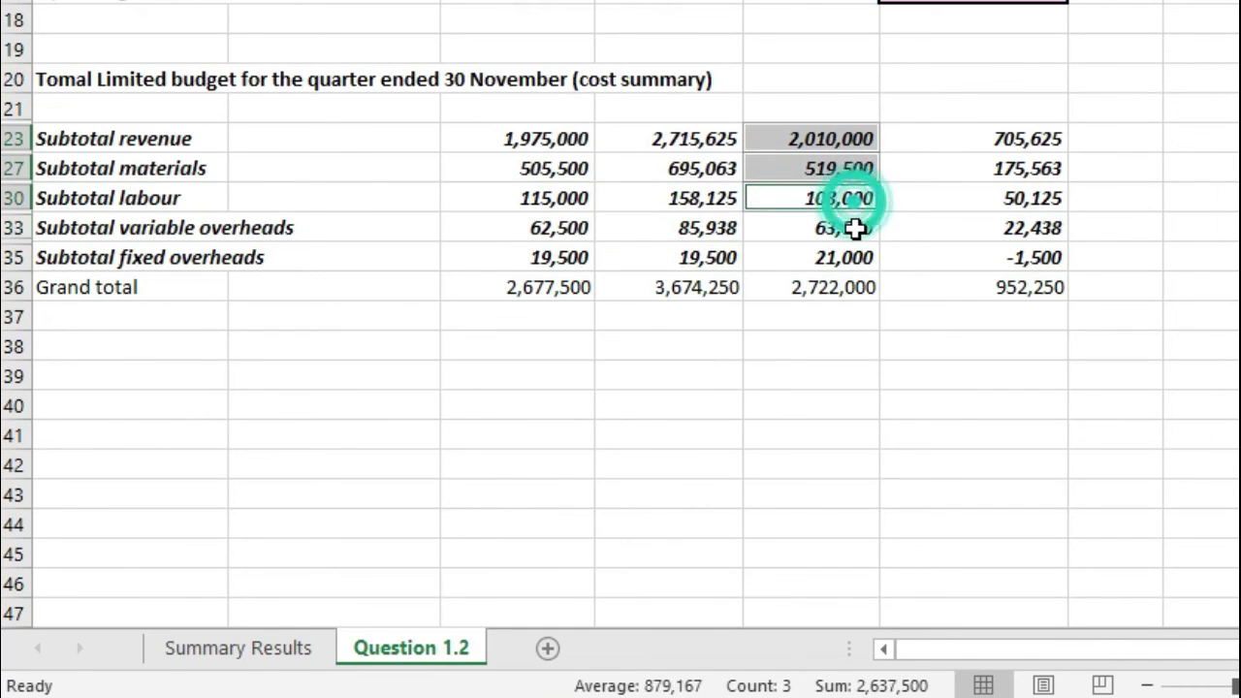
{"action": "left_click", "coordinate": [848, 228], "text": "ctrl"}
{"action": "left_click", "coordinate": [851, 257], "text": "ctrl"}
{"action": "left_click", "coordinate": [1010, 139]}
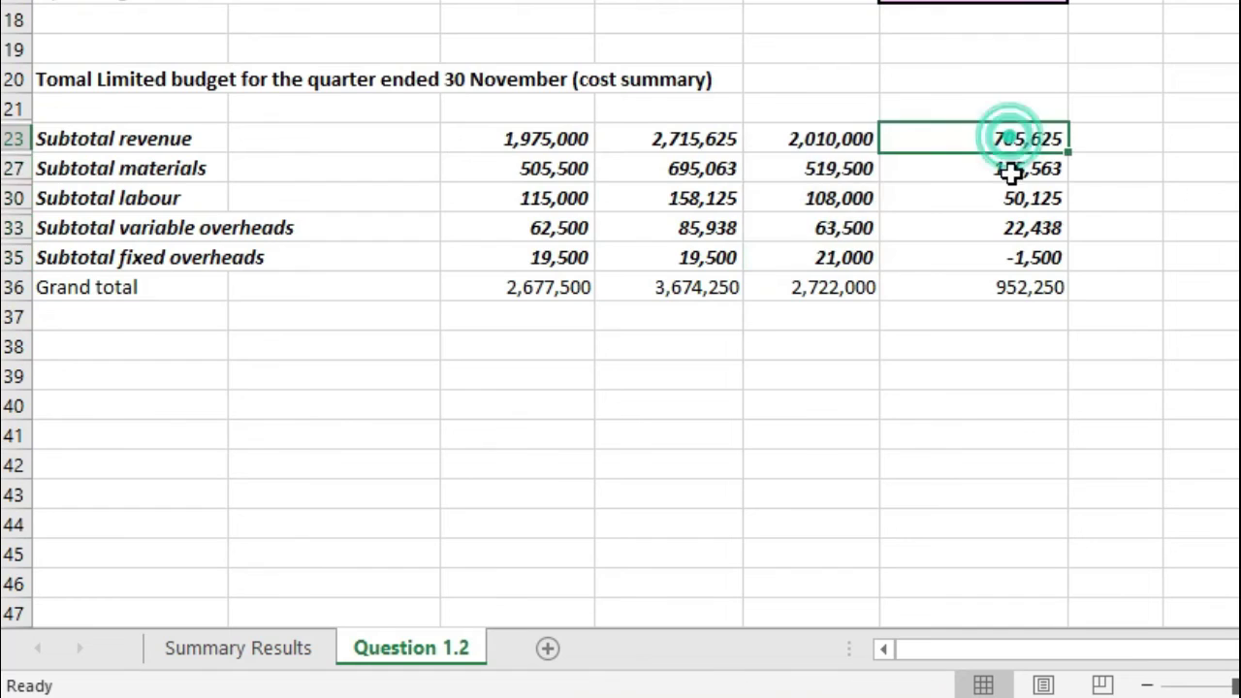
{"action": "left_click", "coordinate": [1011, 167], "text": "ctrl"}
{"action": "left_click", "coordinate": [1014, 198], "text": "ctrl"}
{"action": "left_click", "coordinate": [1014, 227], "text": "ctrl"}
{"action": "left_click", "coordinate": [1014, 254], "text": "ctrl"}
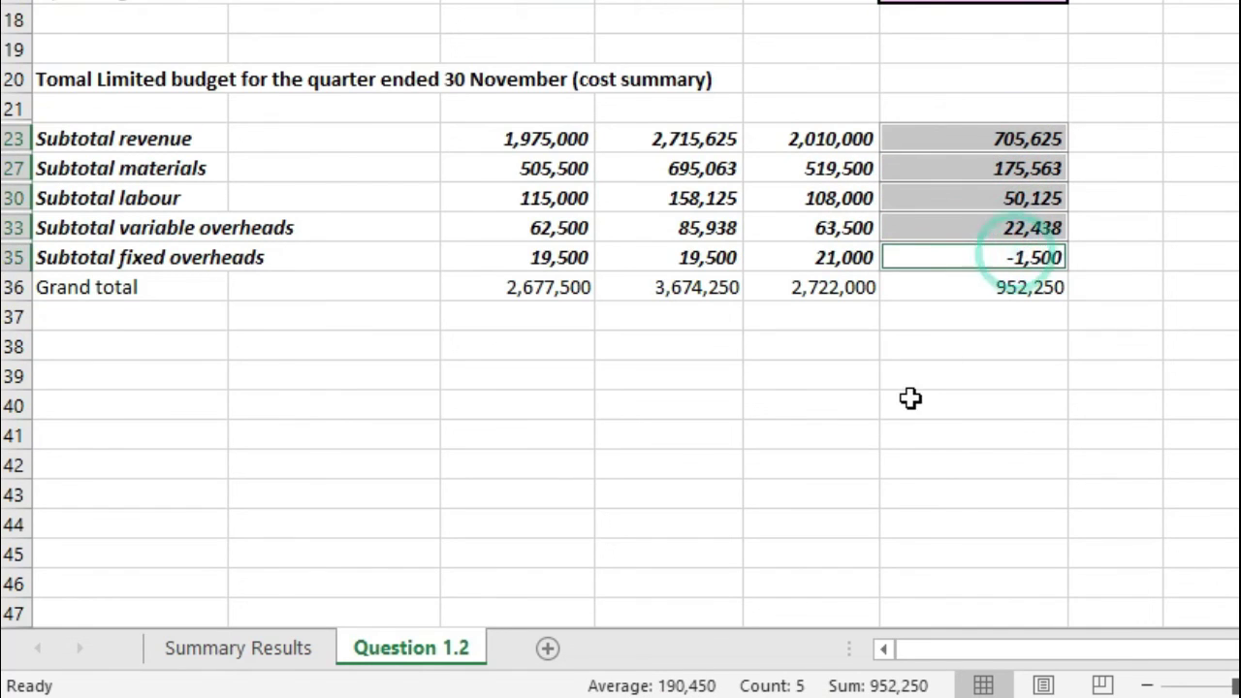
{"action": "left_click", "coordinate": [795, 388]}
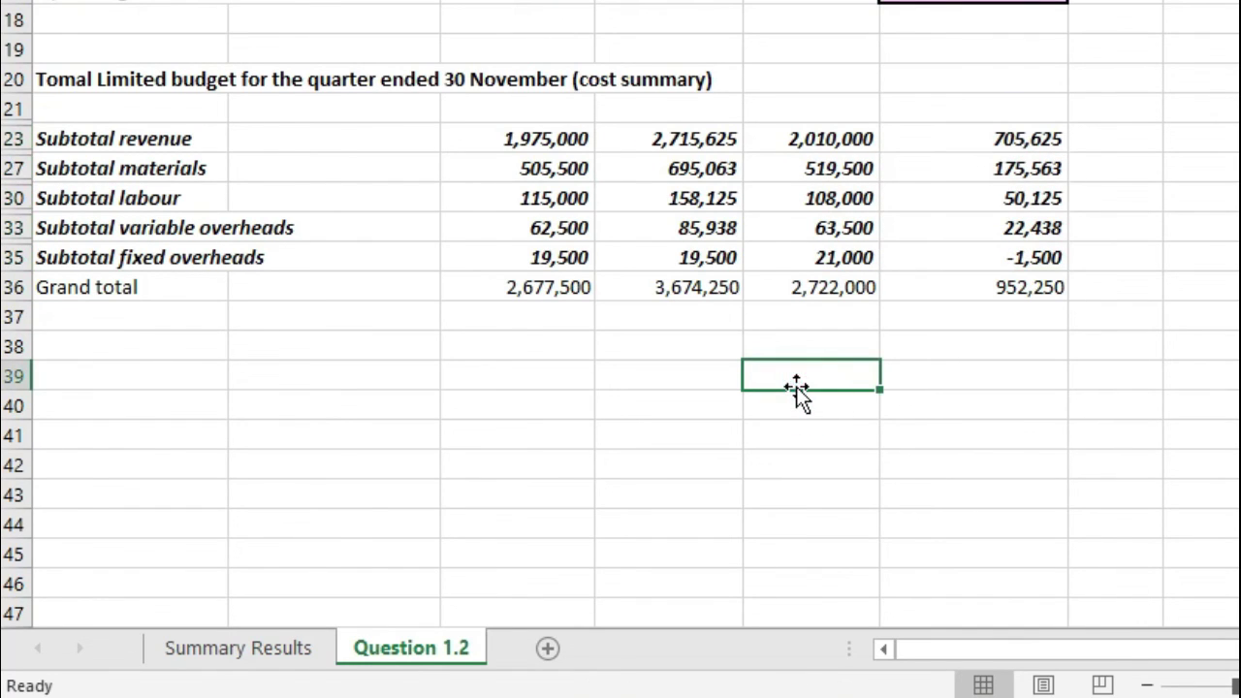